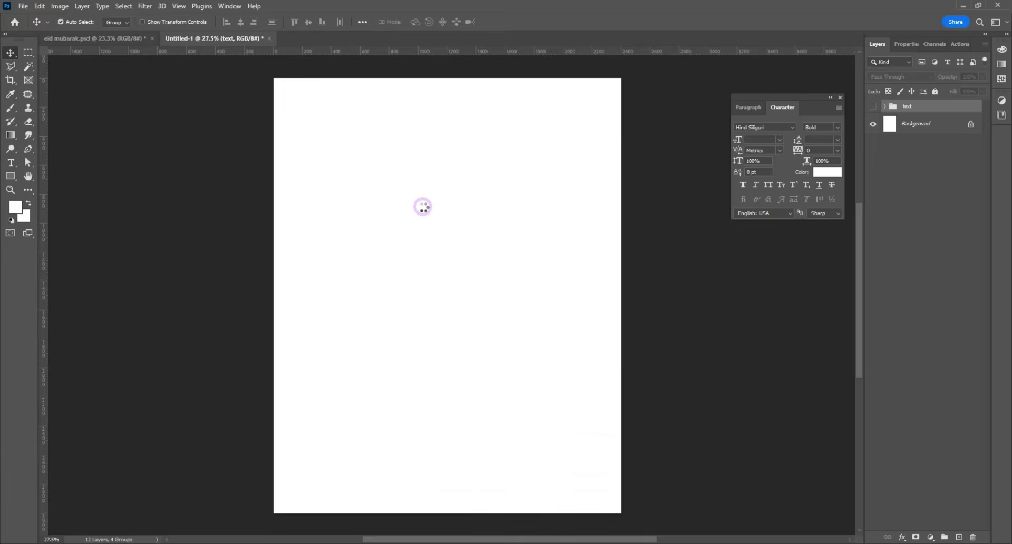
- Bring the mosque image into the poster document, scale it to about 71.5%, and place it along the lower edge, right of centre
left_click_drag(182, 314, 403, 361)
left_click(253, 54)
key("ctrl+t")
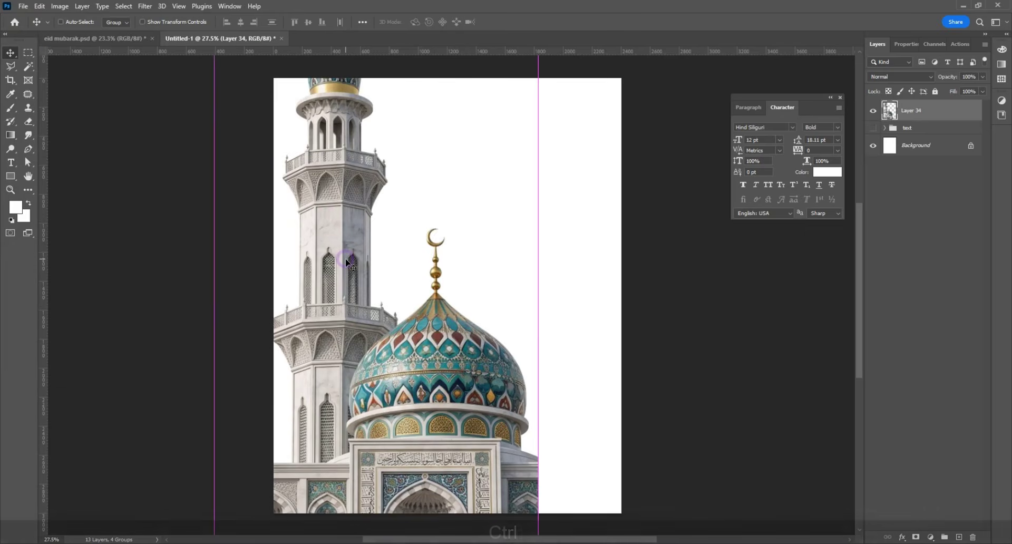
left_click_drag(537, 267, 463, 267)
left_click_drag(439, 346, 564, 428)
left_click_drag(511, 207, 491, 124)
left_click_drag(490, 252, 460, 249)
key("Return")
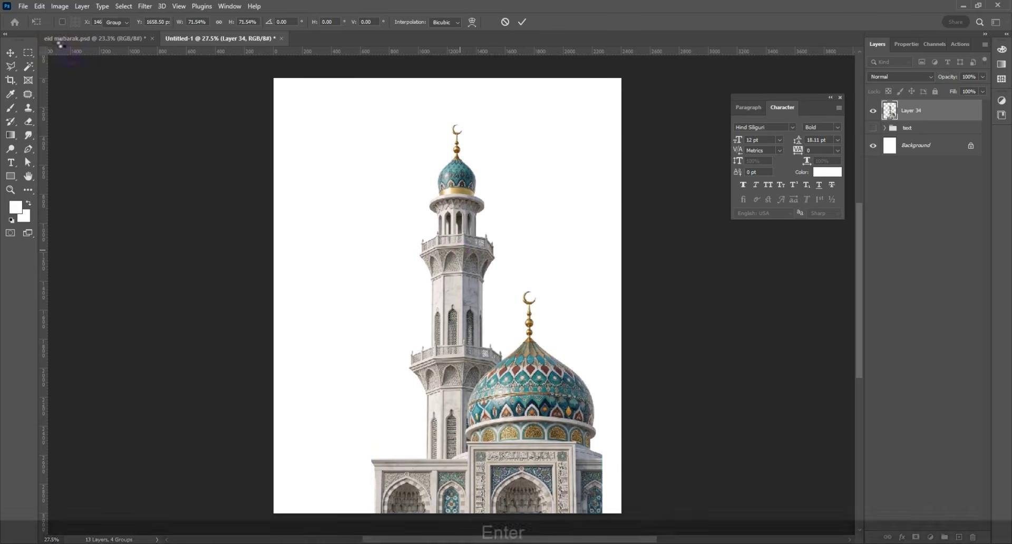
- Open the paper-texture image, copy it into the poster document, and close the source file
left_click(23, 7)
left_click(36, 29)
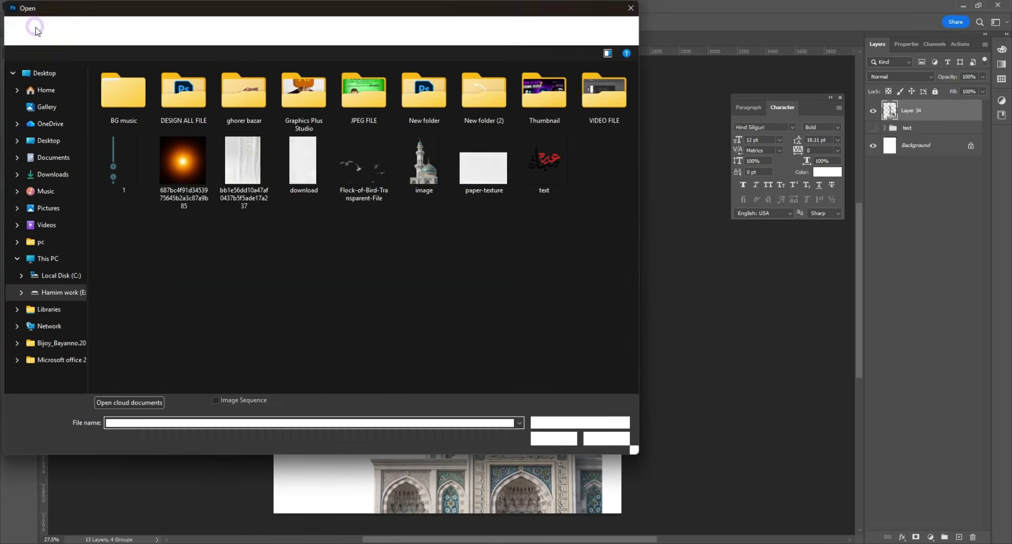
double_click(479, 174)
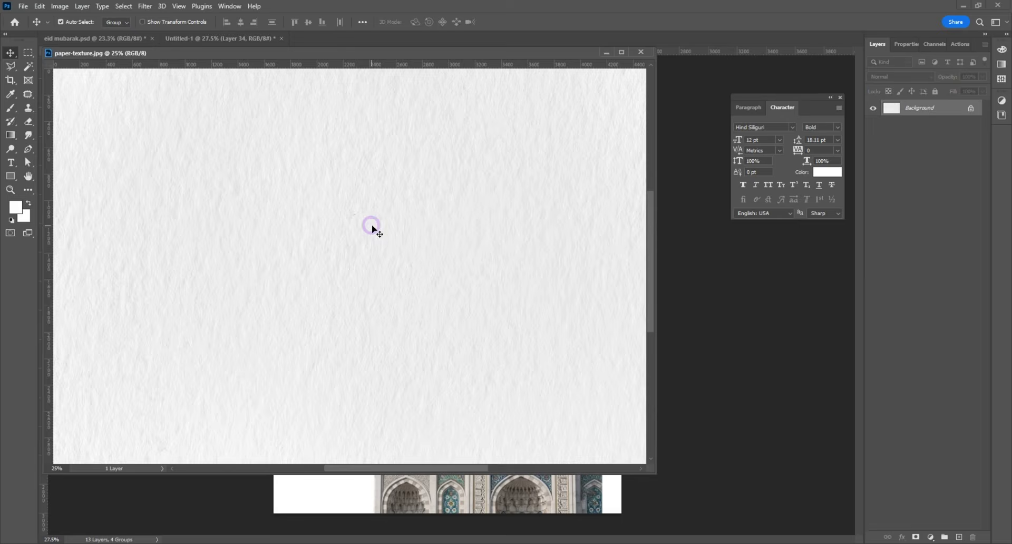
left_click_drag(374, 228, 469, 490)
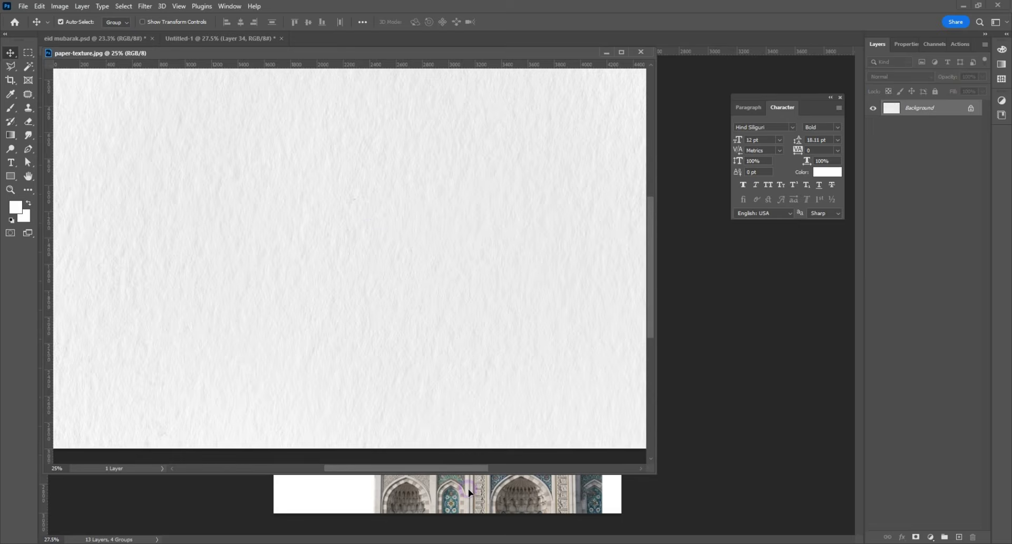
left_click(641, 51)
left_click_drag(463, 360, 461, 271)
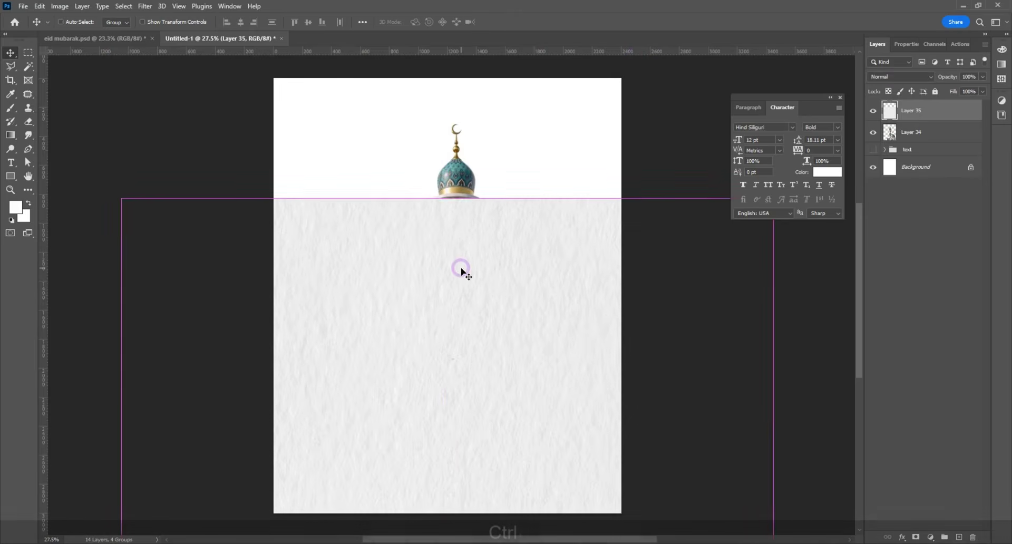
- Rotate the paper texture 90° and scale it to 80% so it covers the whole canvas
key("ctrl+t")
left_click_drag(446, 199, 622, 257)
left_click_drag(319, 258, 275, 258)
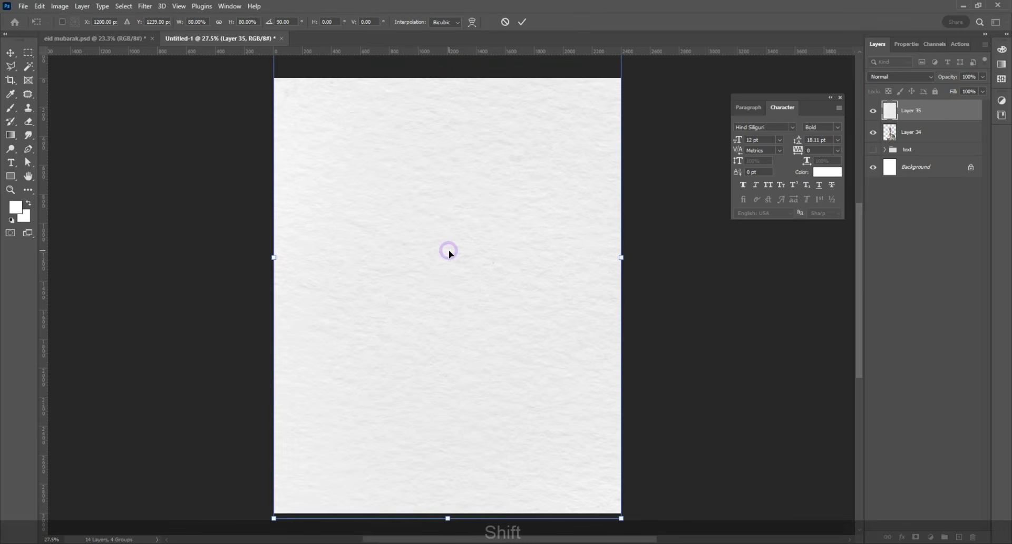
key("Return")
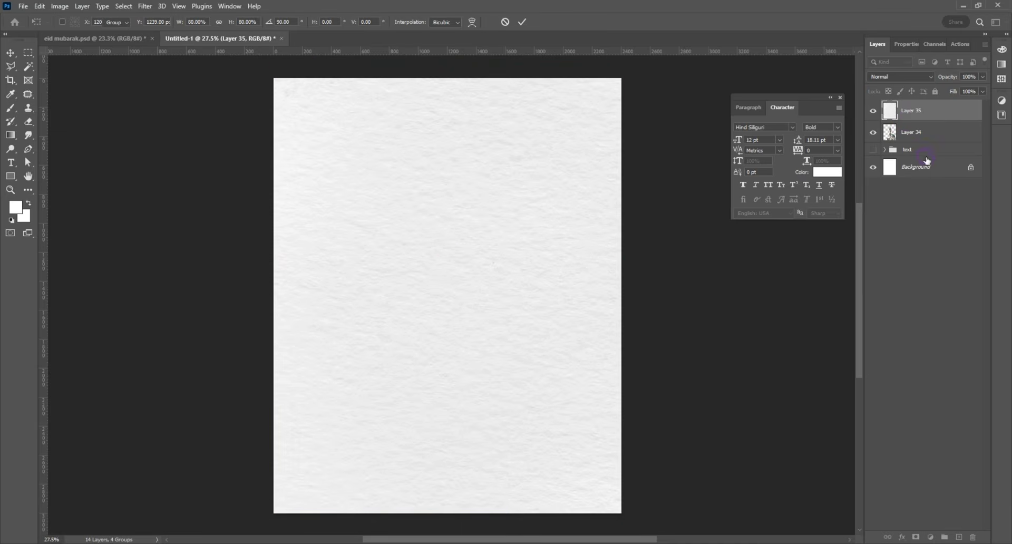
- Move the paper texture layer beneath the mosque and bring the text group to the top of the layer stack
left_click_drag(927, 160, 924, 158)
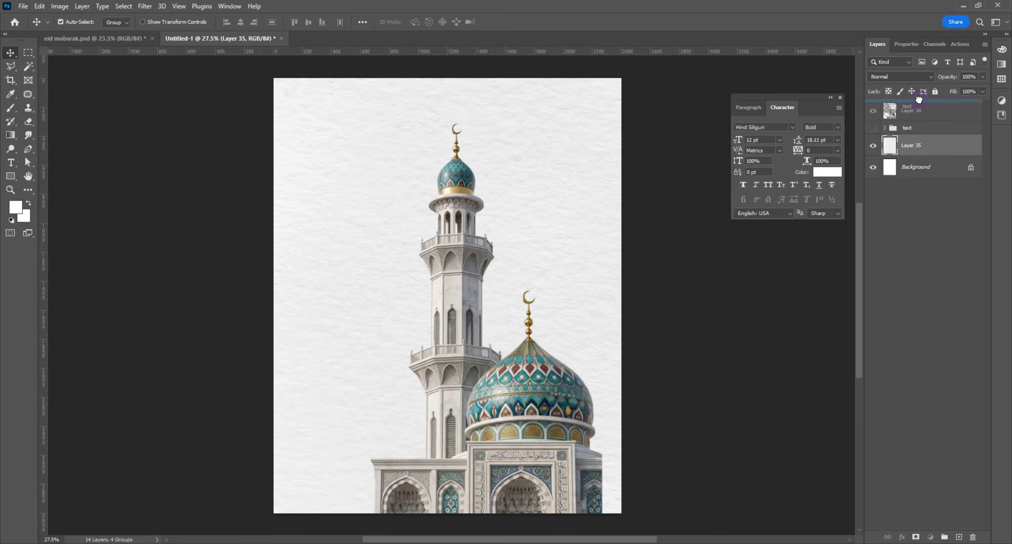
left_click_drag(919, 100, 917, 126)
left_click(918, 150)
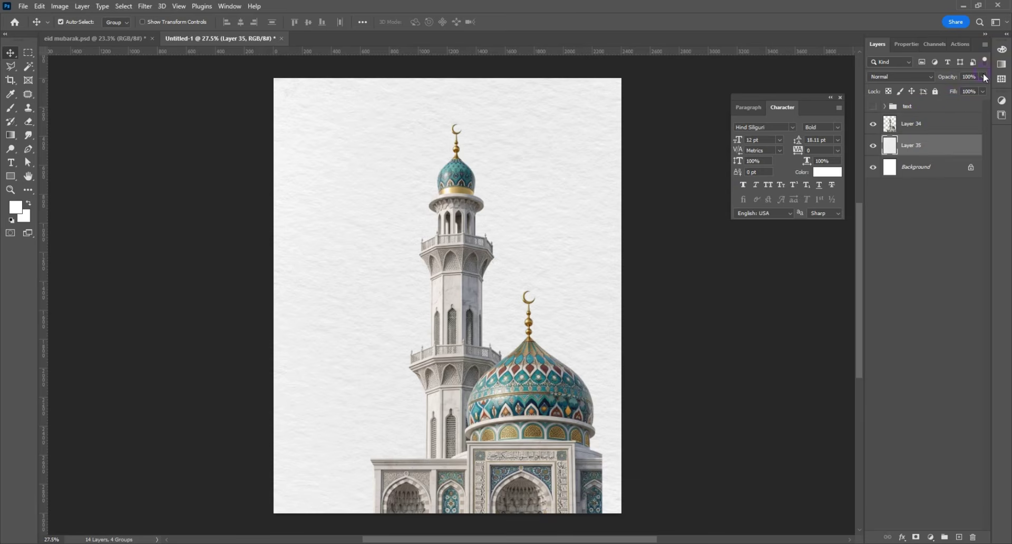
- Set the paper texture layer's opacity to 40%
left_click_drag(983, 77, 957, 88)
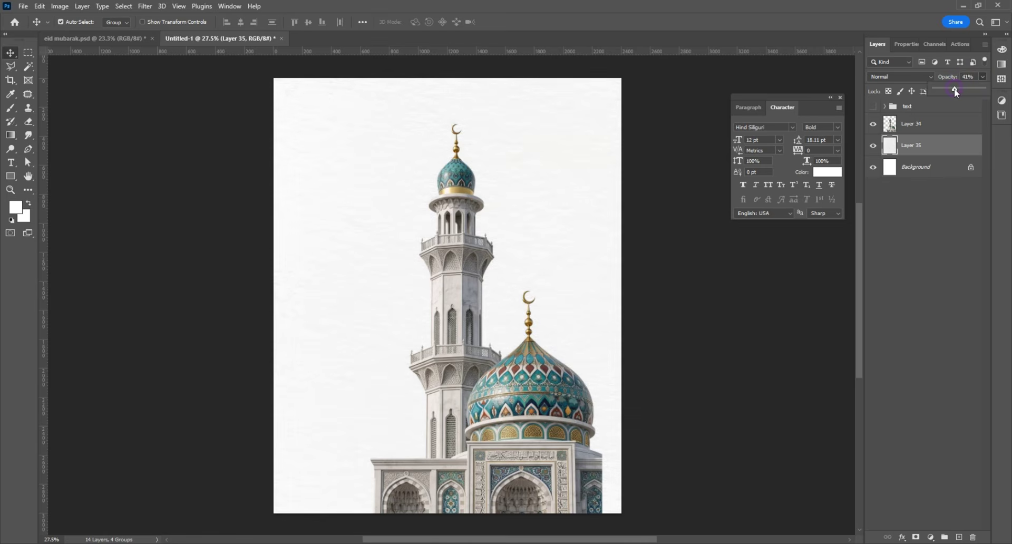
left_click(551, 236)
scroll(528, 244, "down", 1)
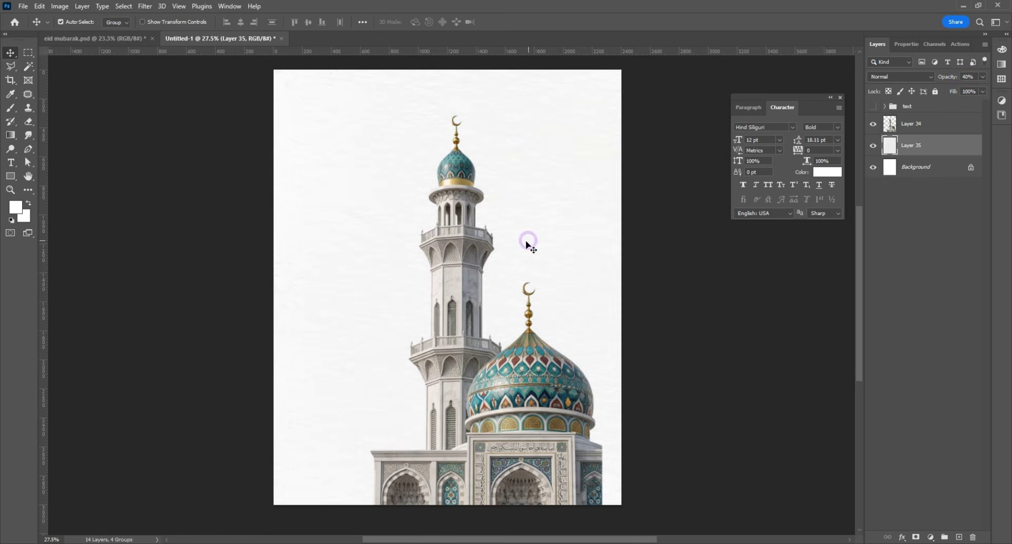
- Open the bb1e56dd10a47af0437b5f5ade17a237 fabric calligraphy image, copy it into the poster, and close the source file
left_click(24, 7)
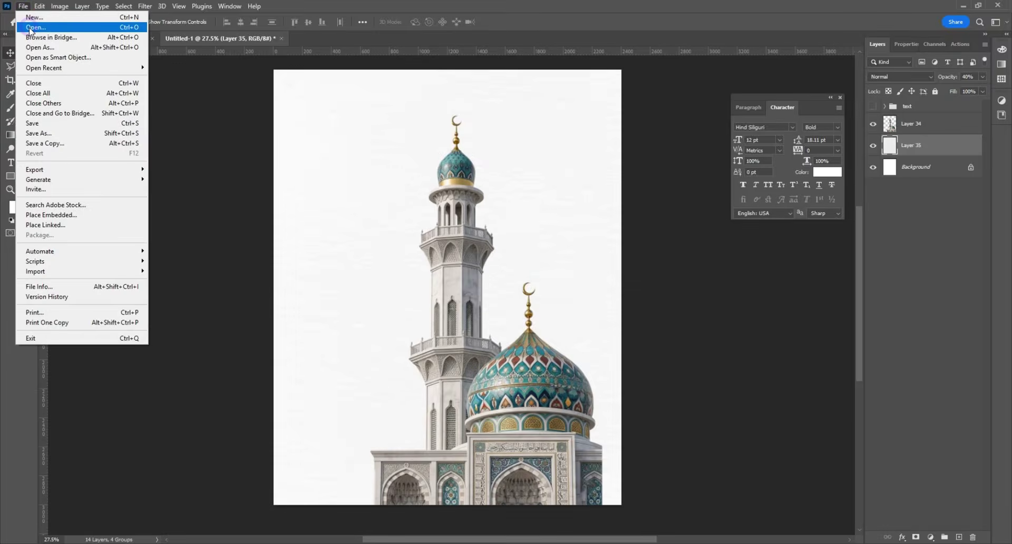
left_click(30, 27)
double_click(248, 167)
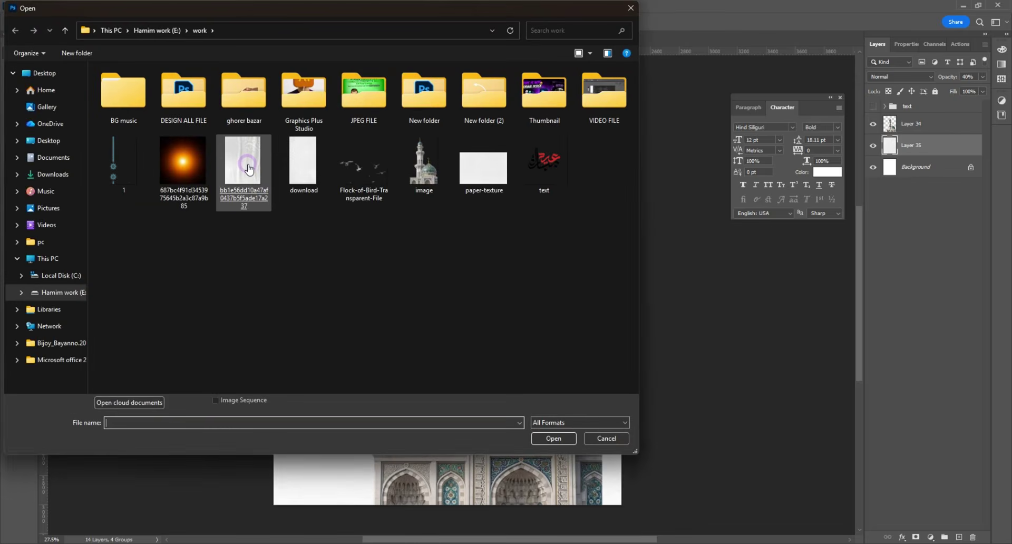
left_click_drag(306, 174, 390, 199)
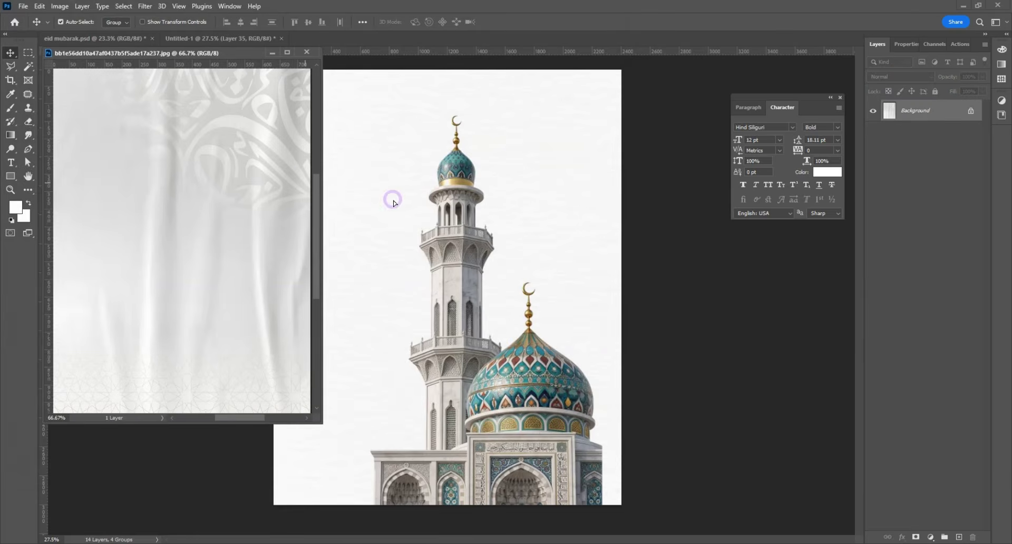
left_click(308, 51)
- Enlarge the fabric calligraphy image to cover the canvas, with its ornament in the upper right behind the minaret
key("ctrl+t")
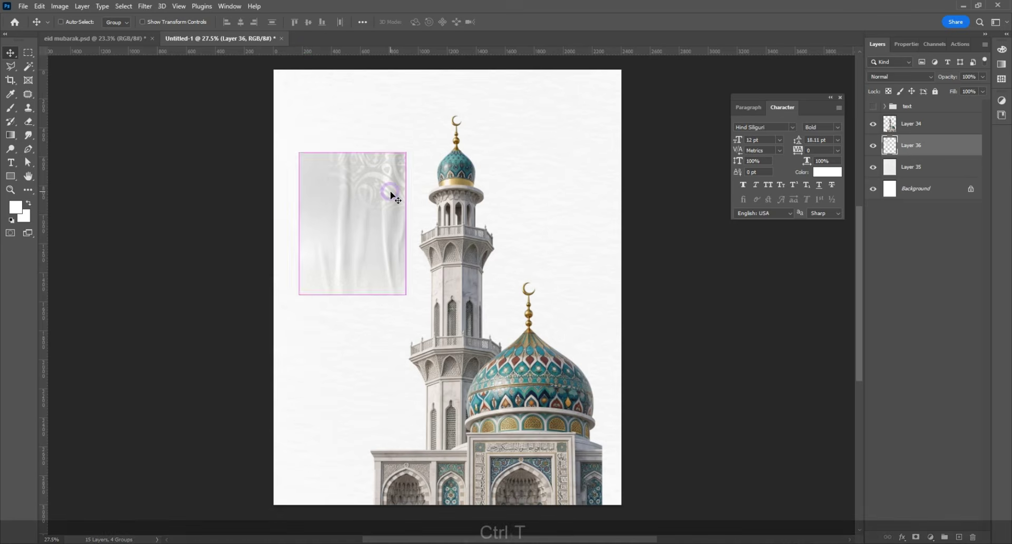
left_click_drag(409, 220, 620, 222)
left_click_drag(301, 226, 278, 219)
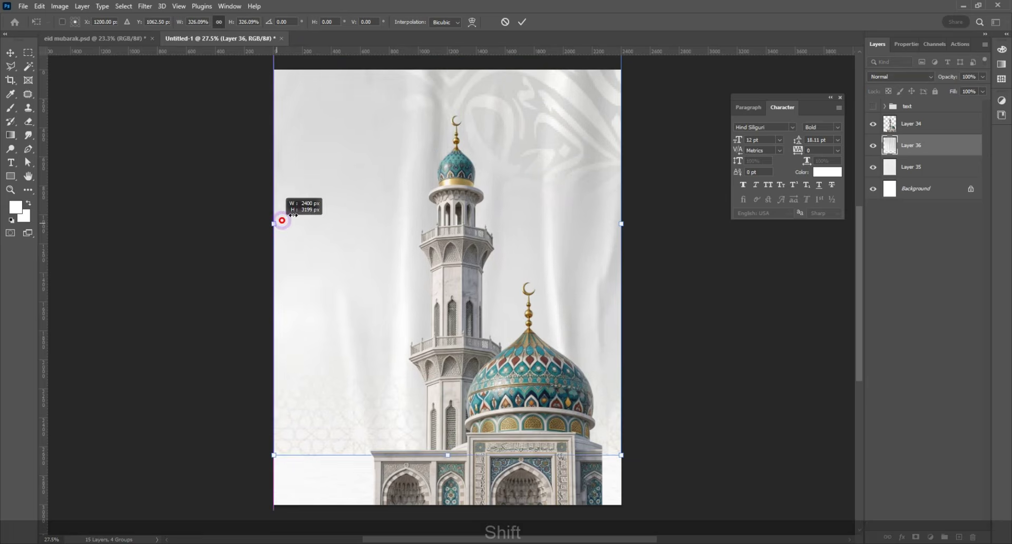
left_click_drag(364, 158, 403, 176)
key("Return")
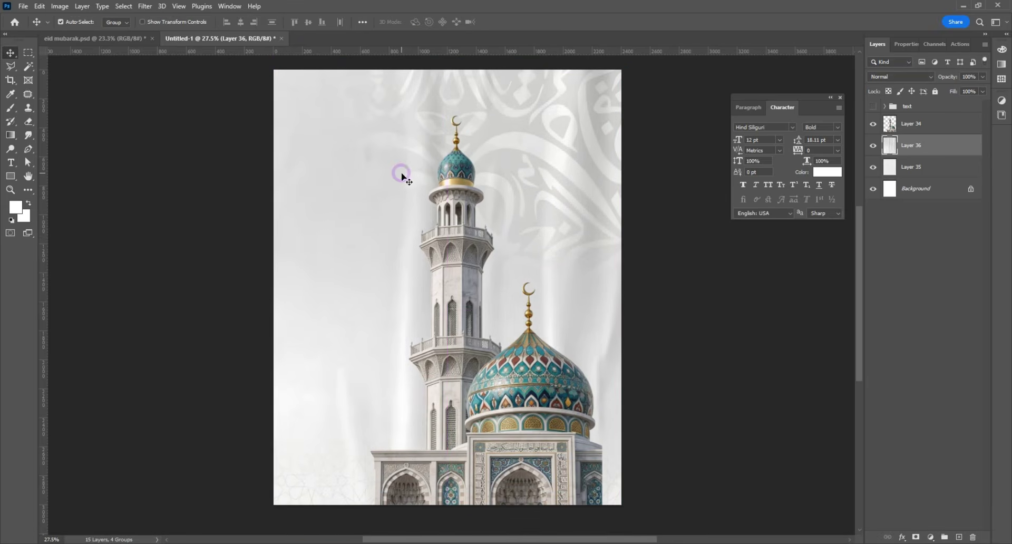
- Set the fabric calligraphy layer to Multiply blending with 60% opacity
left_click(894, 77)
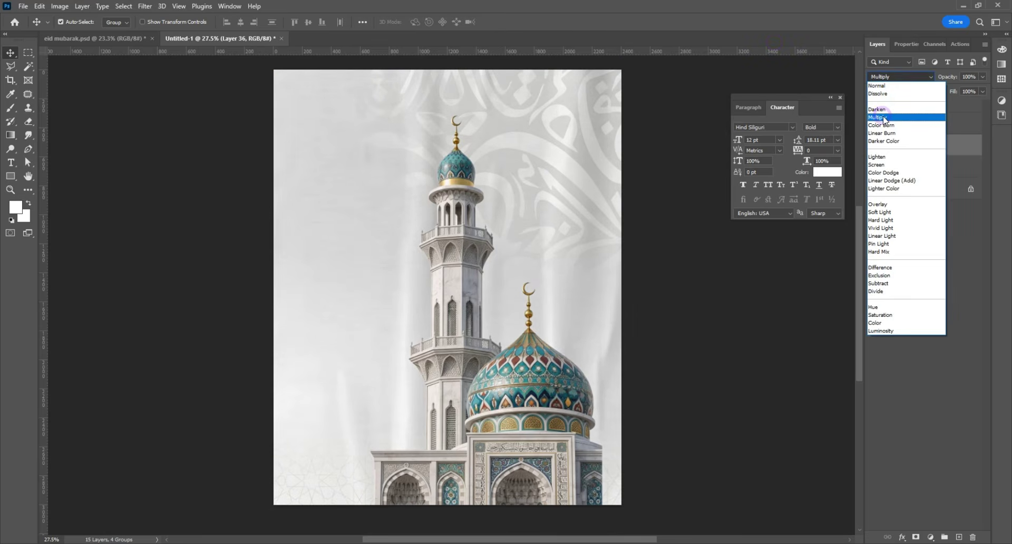
left_click(883, 118)
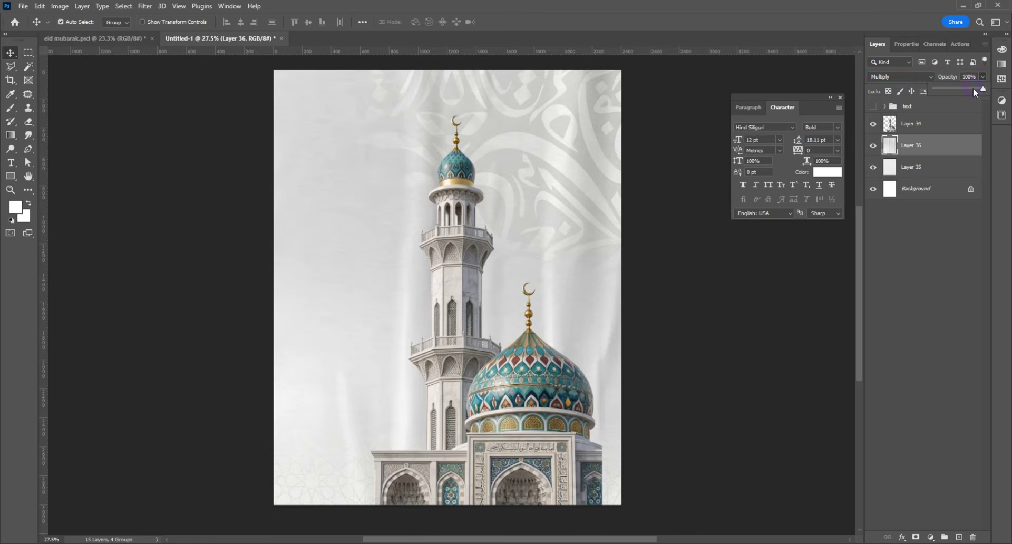
left_click_drag(973, 88, 970, 88)
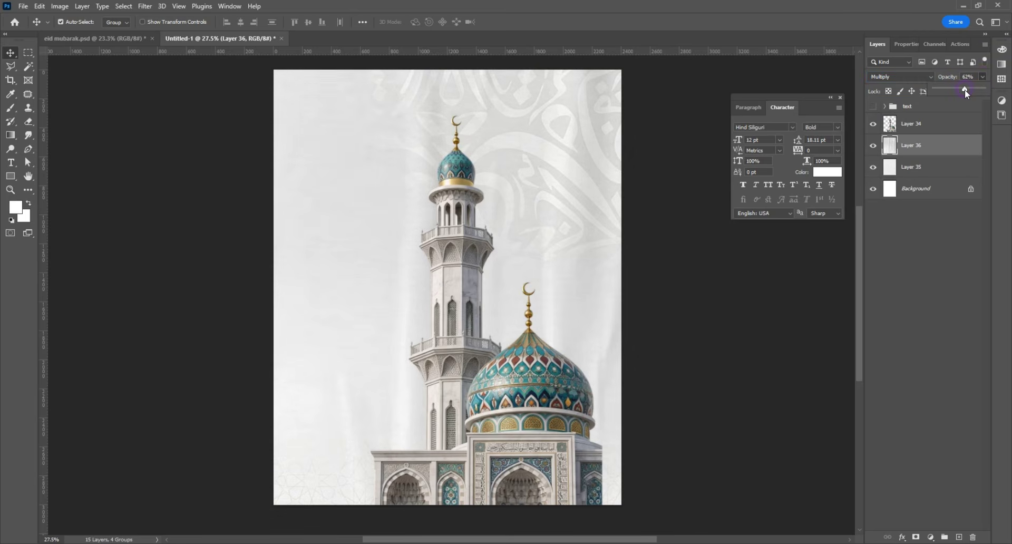
left_click(946, 162)
- Add a mask to the fabric calligraphy layer and fade its lower part out with a black-to-transparent linear gradient
left_click(917, 537)
left_click(11, 135)
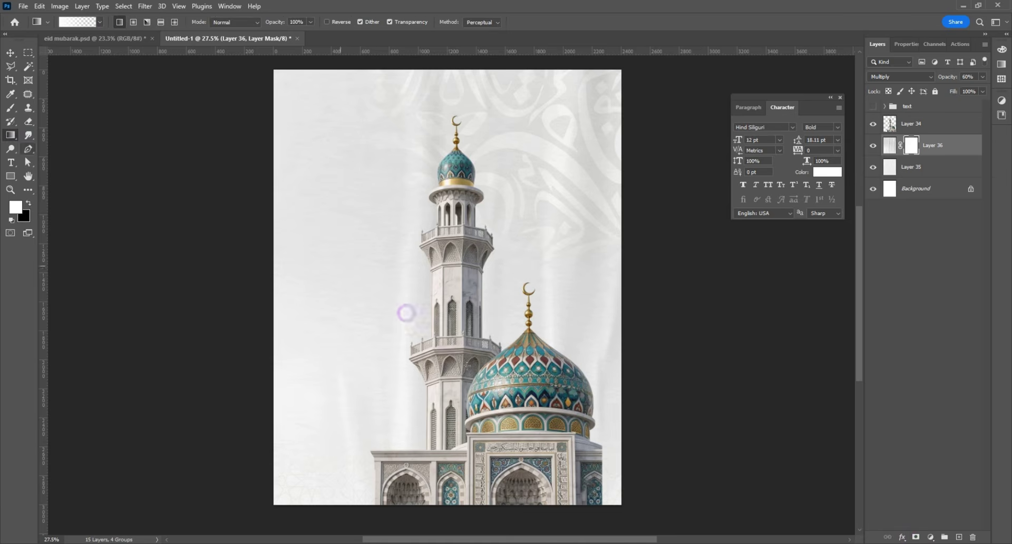
scroll(464, 394, "down", 1)
left_click(28, 205)
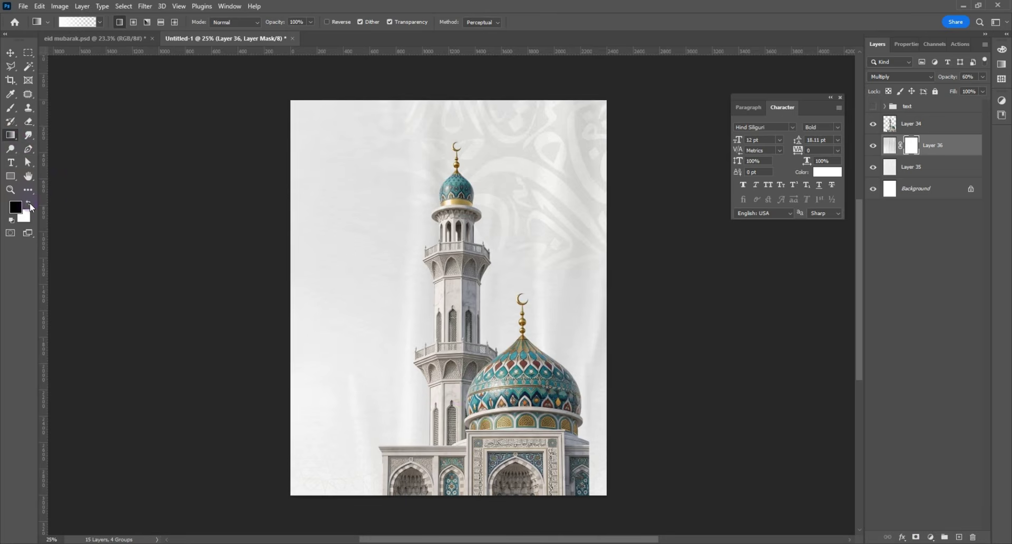
left_click_drag(393, 396, 411, 414)
left_click_drag(443, 326, 465, 531)
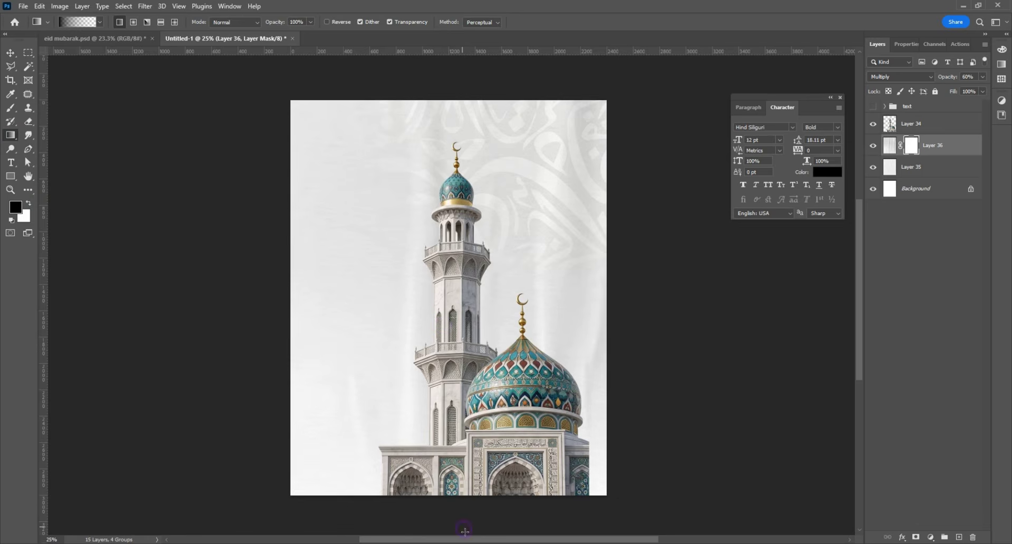
left_click(81, 151)
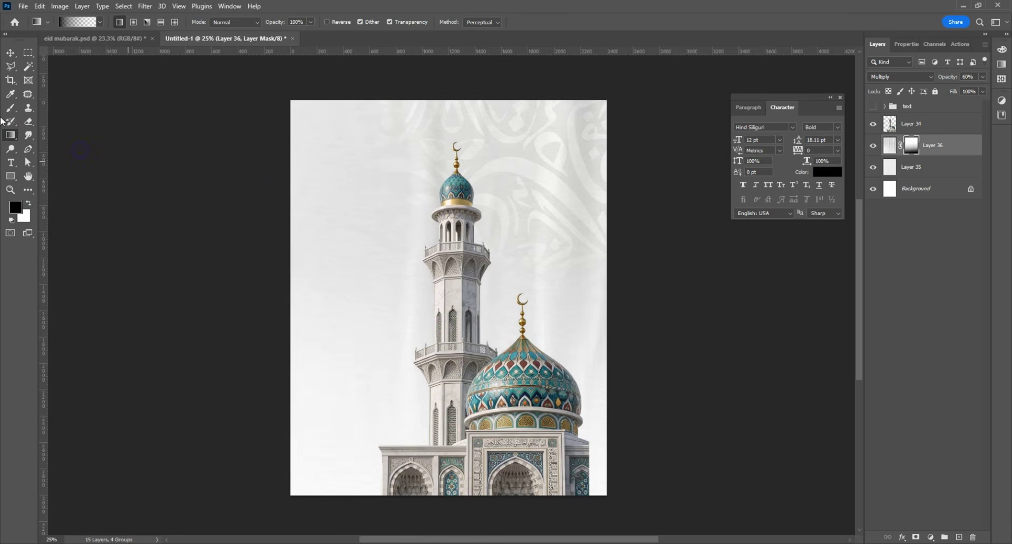
left_click(10, 53)
scroll(524, 203, "up", 1)
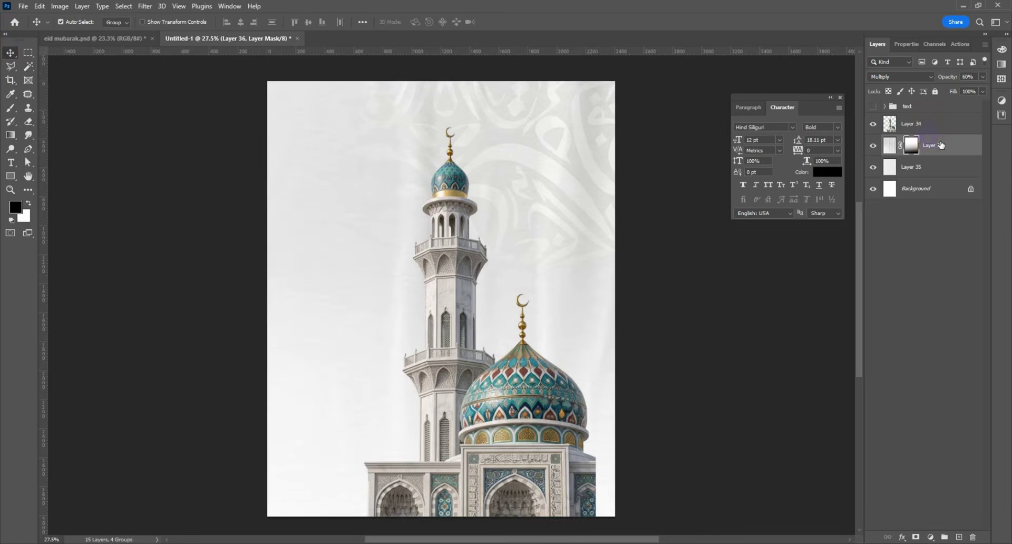
- Flip the fabric calligraphy layer horizontally so its ornament sits in the poster's upper left
left_click(940, 140)
key("ctrl+t")
right_click(546, 162)
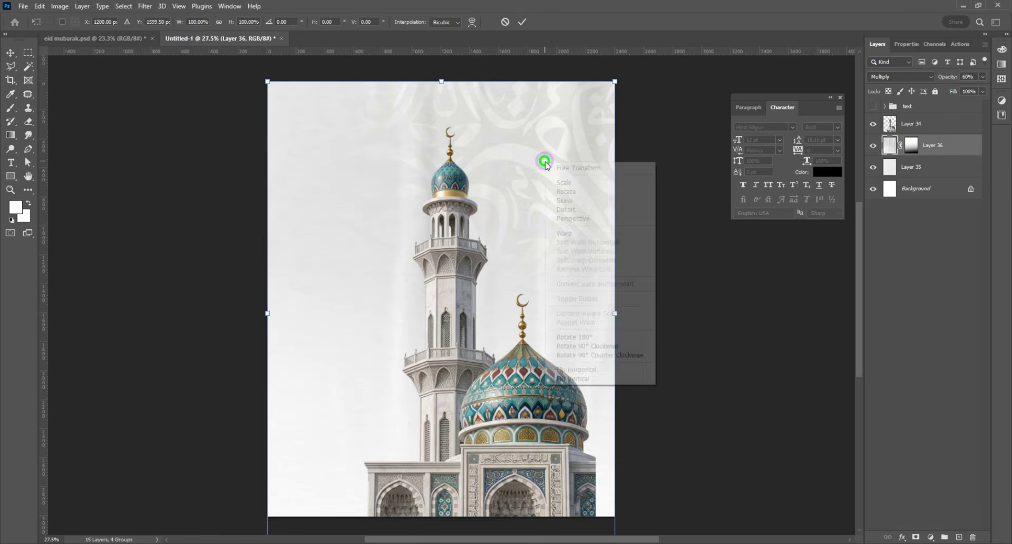
left_click(594, 371)
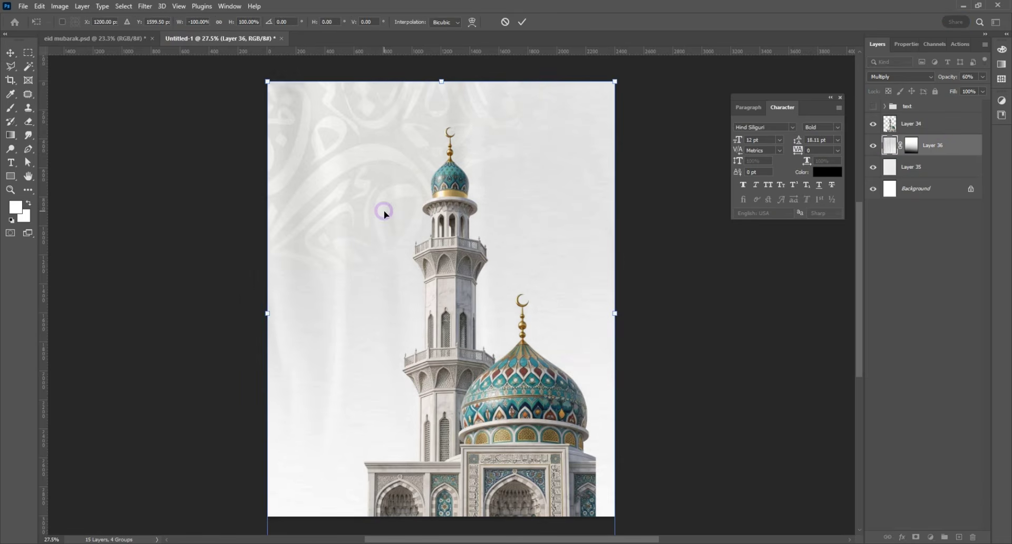
key("Return")
scroll(381, 218, "down", 1)
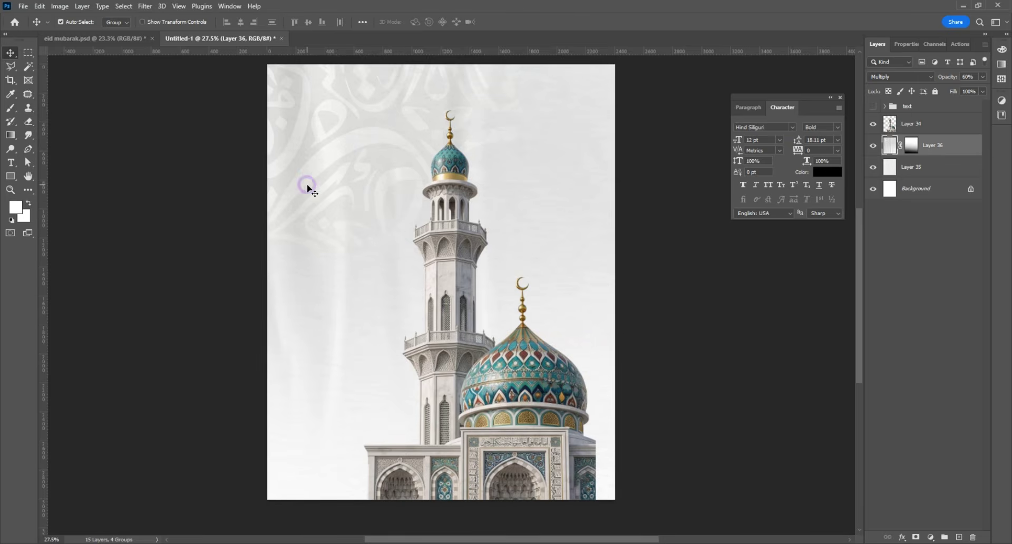
- Open the 1.png ornamental border, copy it to the left side of the poster, and close the source file
left_click(20, 5)
left_click(30, 25)
key("Escape")
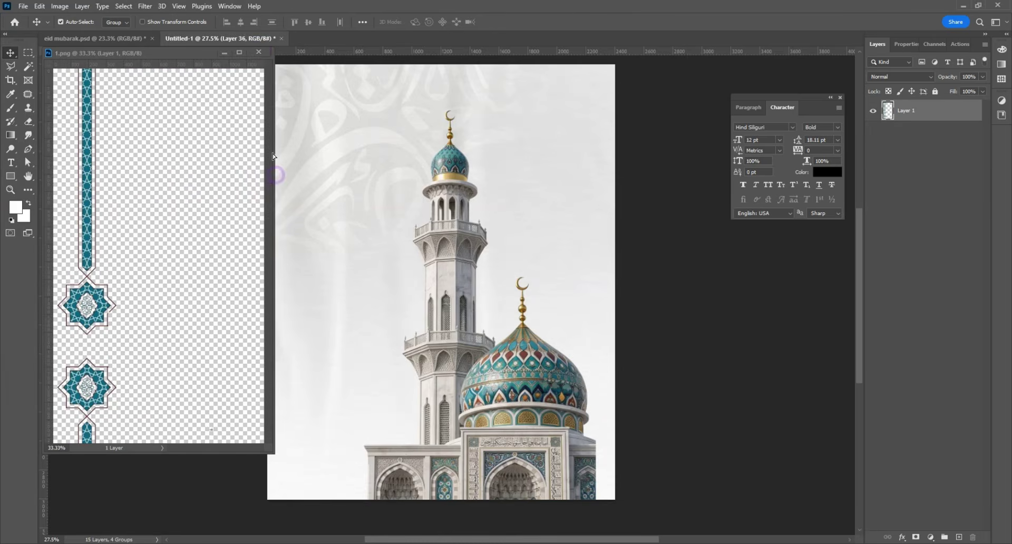
left_click(259, 52)
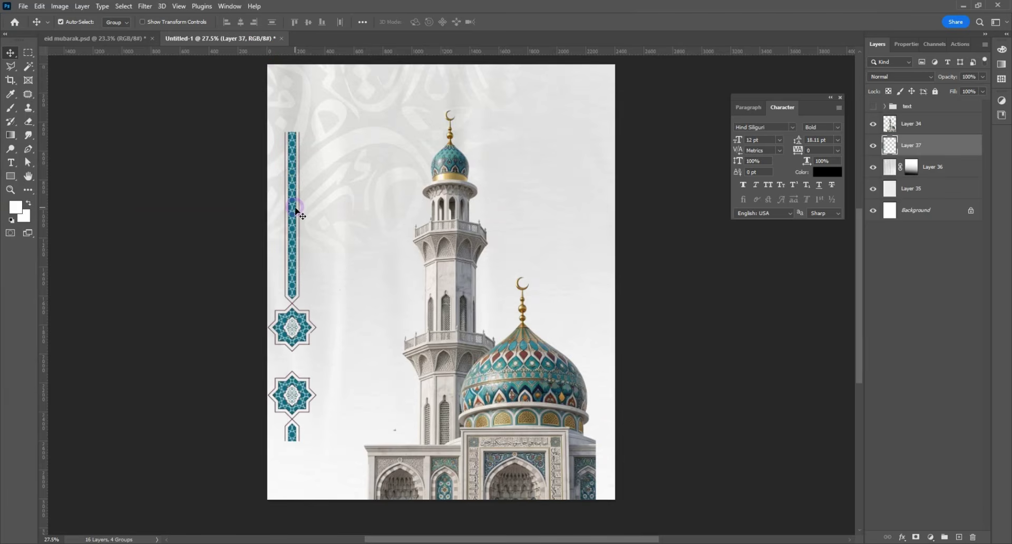
- Duplicate the teal ornamental border downward along the poster's left edge, and place a second copy near the top
left_click_drag(296, 210, 293, 514)
left_click(298, 224)
scroll(308, 380, "down", 2)
left_click_drag(295, 433, 313, 111)
- Rotate the second border copy 180 degrees and place it at the poster's upper-left edge as an extension of the existing strip
key("ctrl+t")
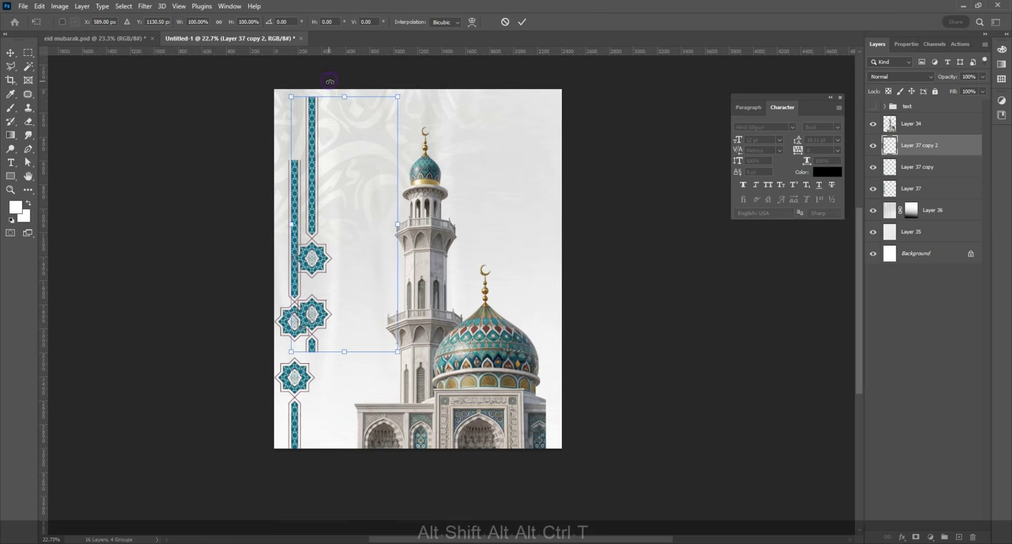
left_click_drag(390, 85, 369, 377)
left_click_drag(384, 294, 301, 110)
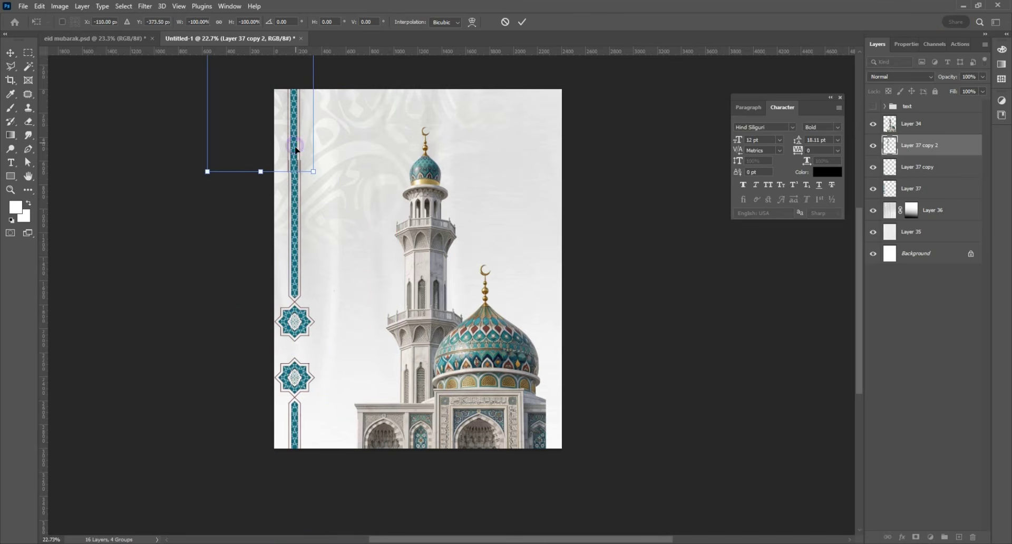
scroll(298, 158, "up", 4)
scroll(298, 161, "up", 4)
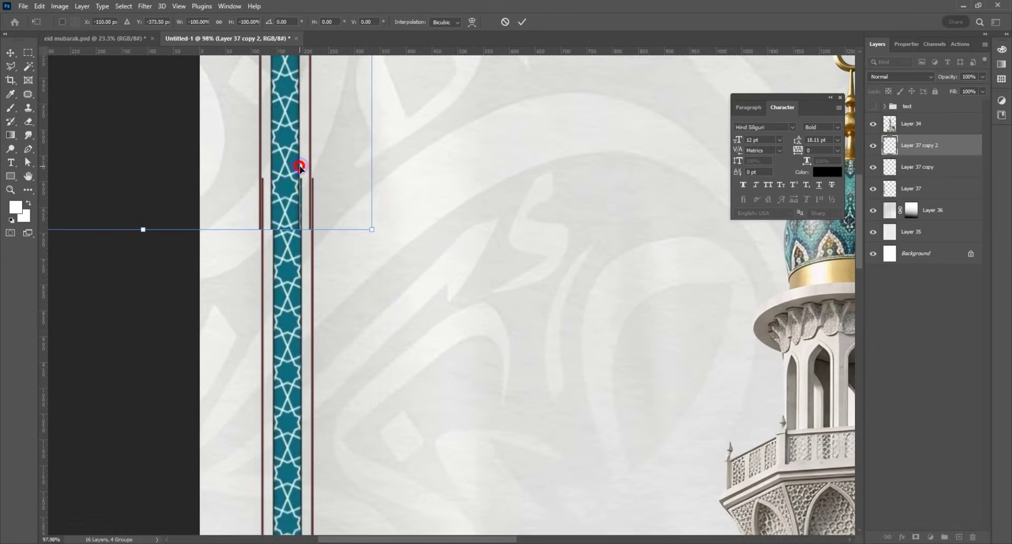
key("Return")
- Align the rotated border copy with the strip below so the teal pattern and outer lines join seamlessly
left_click_drag(284, 177, 291, 120)
scroll(311, 188, "up", 7)
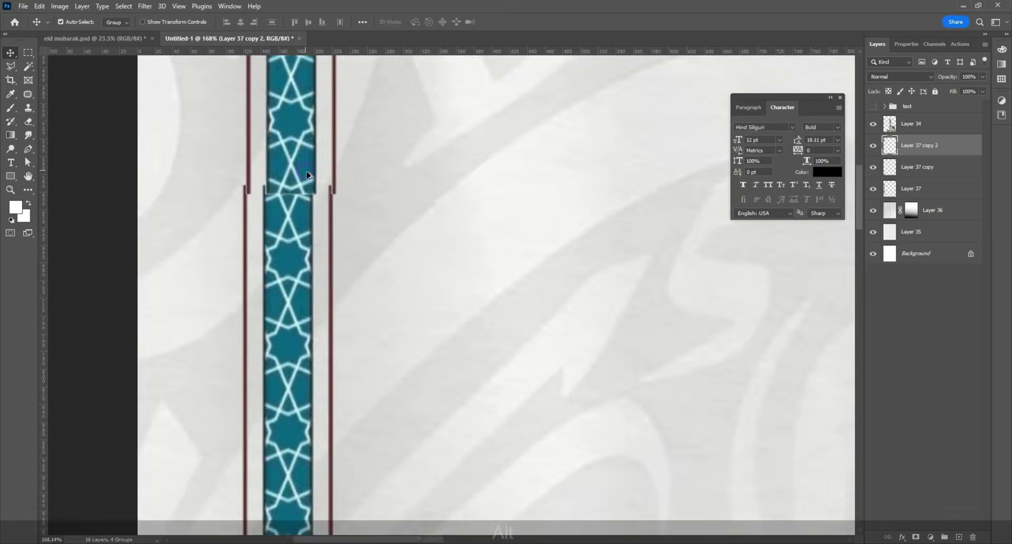
scroll(385, 193, "up", 2)
mouse_move(362, 188)
left_mouse_down()
mouse_move(350, 174)
mouse_move(347, 186)
left_mouse_up()
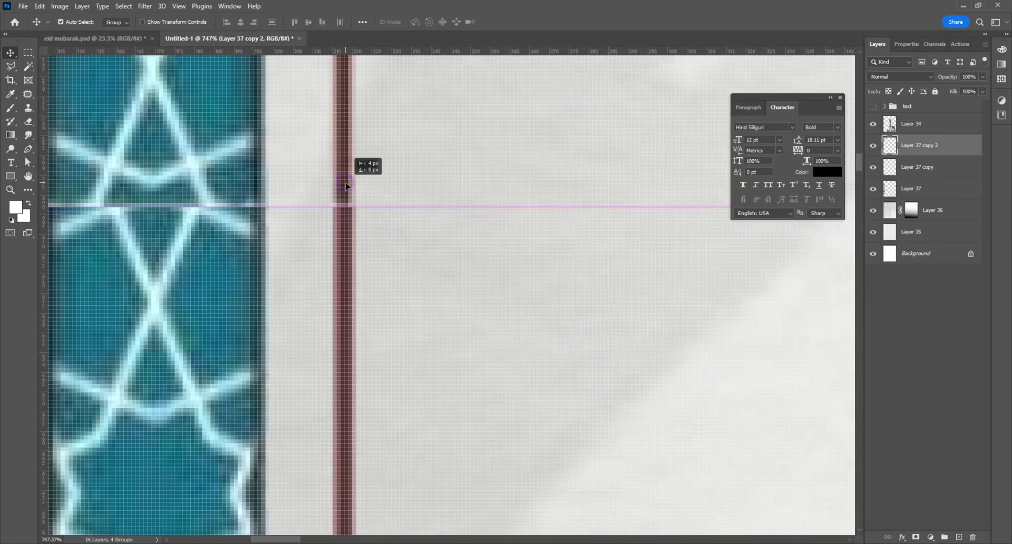
scroll(345, 185, "down", 15)
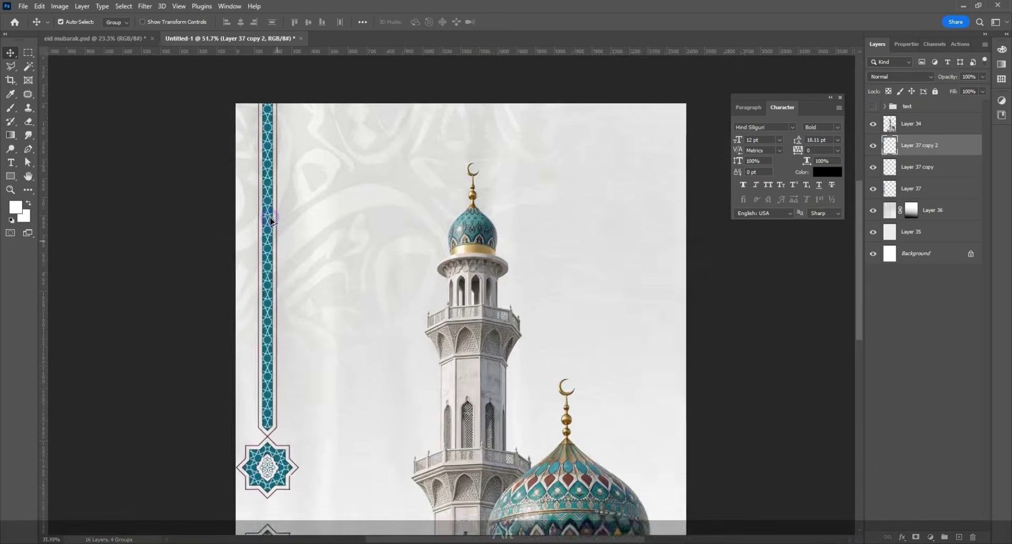
- Convert the three ornamental border layers into one smart object and lower its opacity to 70%
left_click(913, 196, "shift")
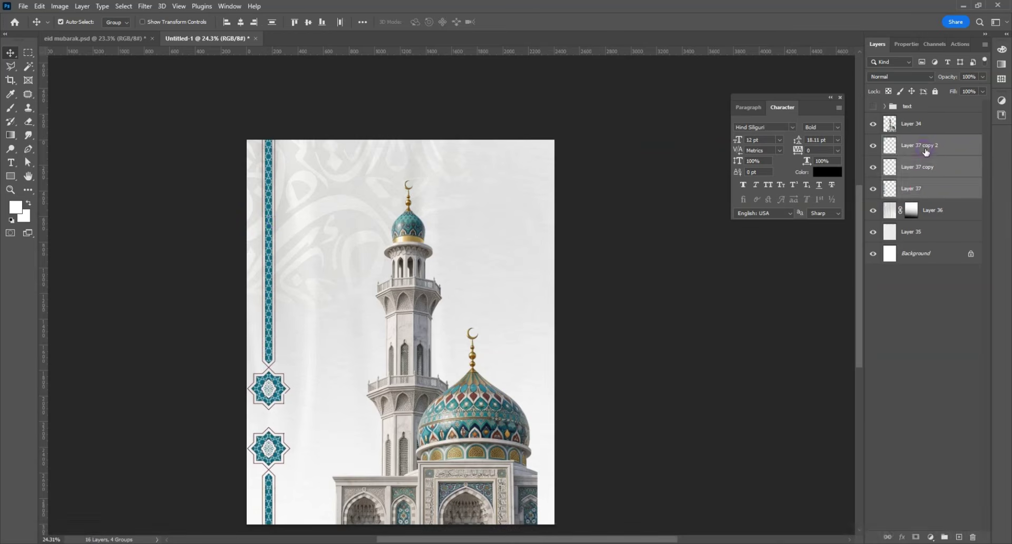
right_click(915, 195)
left_click(816, 245)
left_click(984, 77)
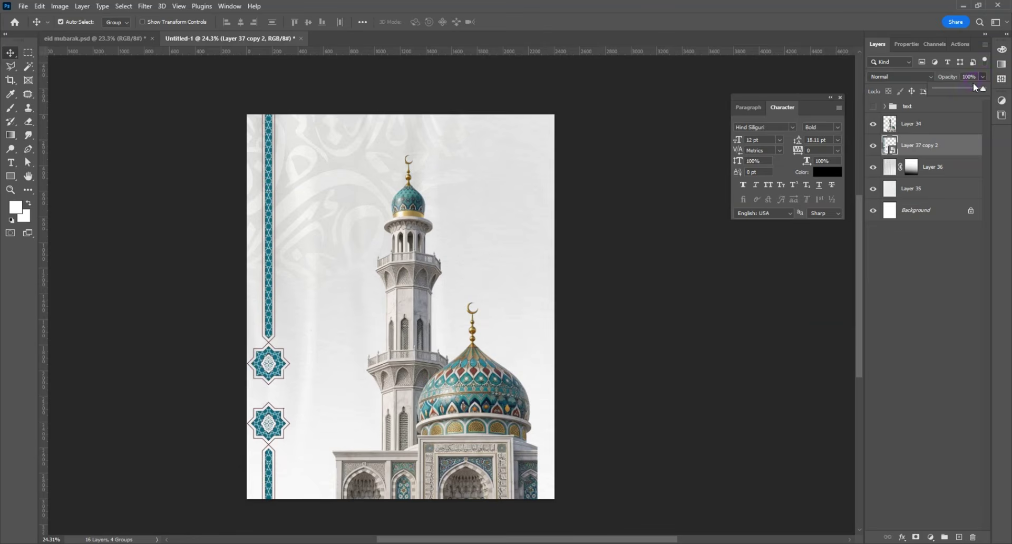
left_click_drag(970, 88, 970, 87)
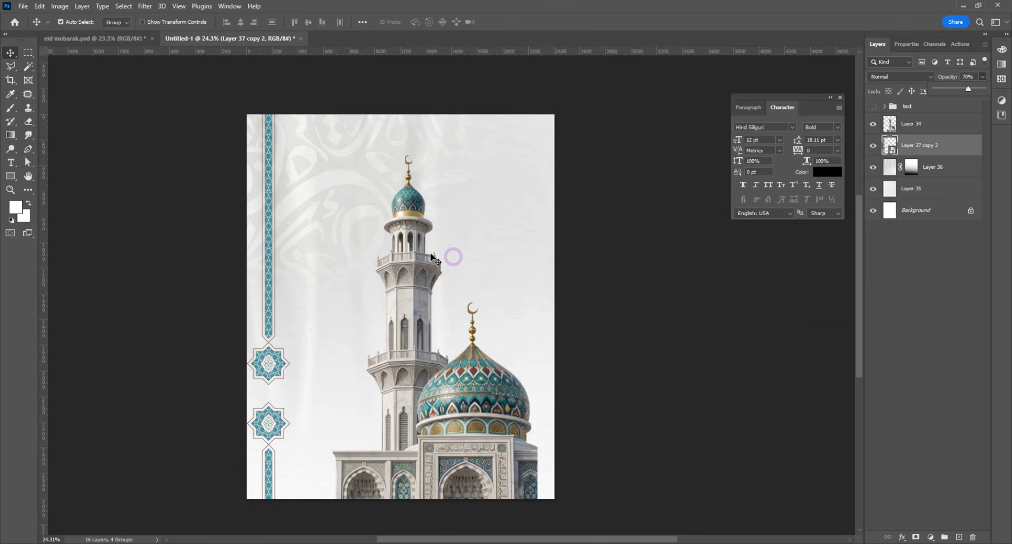
- Draw a black 2511 x 712 px rectangle across the minaret's upper part, directly below the mosque layer
left_click(404, 270)
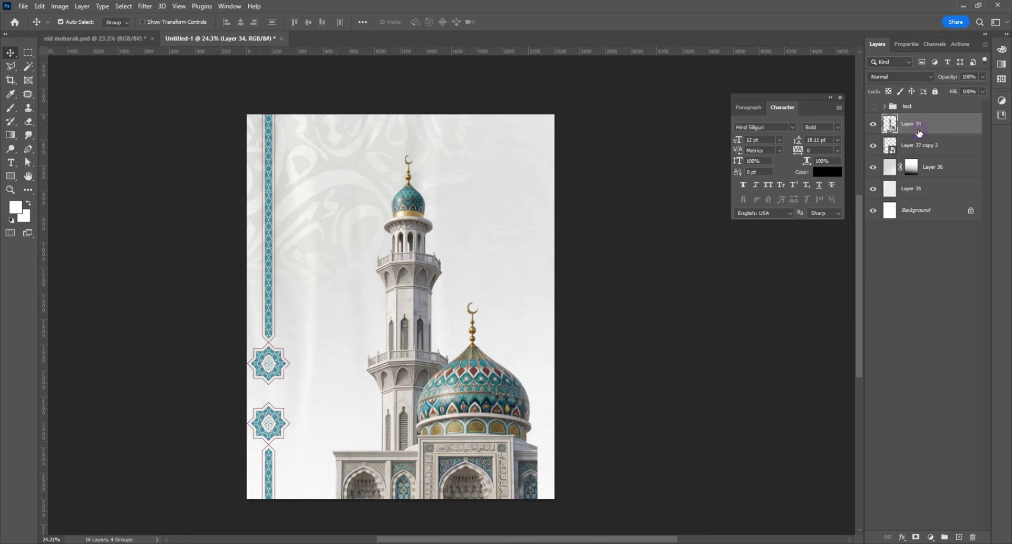
left_click(924, 152)
left_click(959, 537)
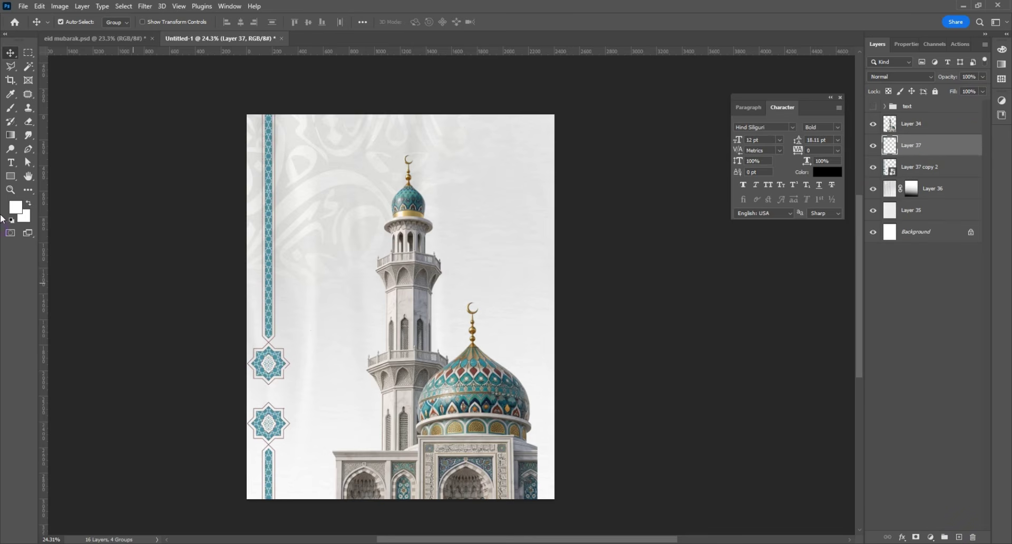
left_click_drag(361, 211, 682, 303)
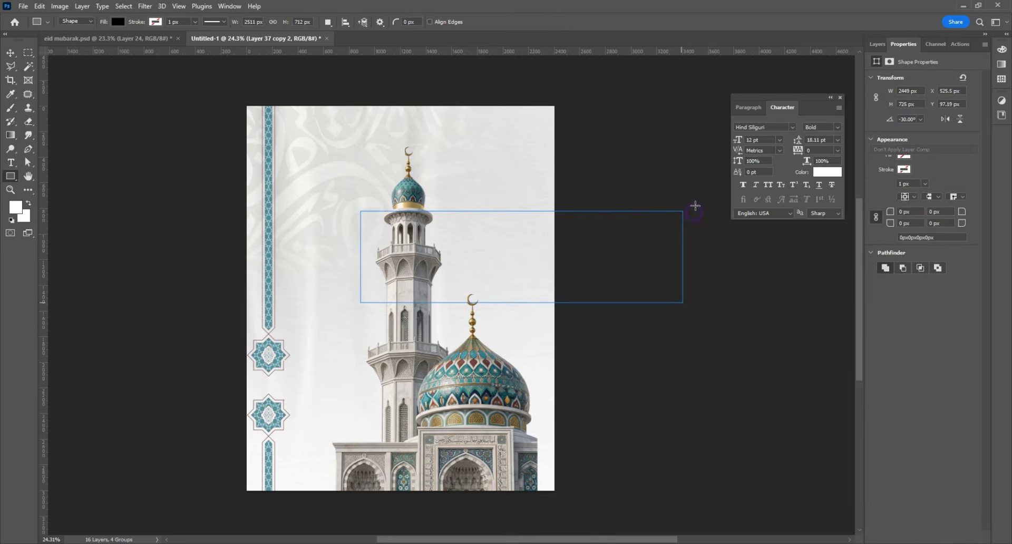
- Rotate the black rectangle to -30° and move it so it crosses diagonally behind the minaret to the poster's right edge
left_click_drag(689, 204, 634, 152)
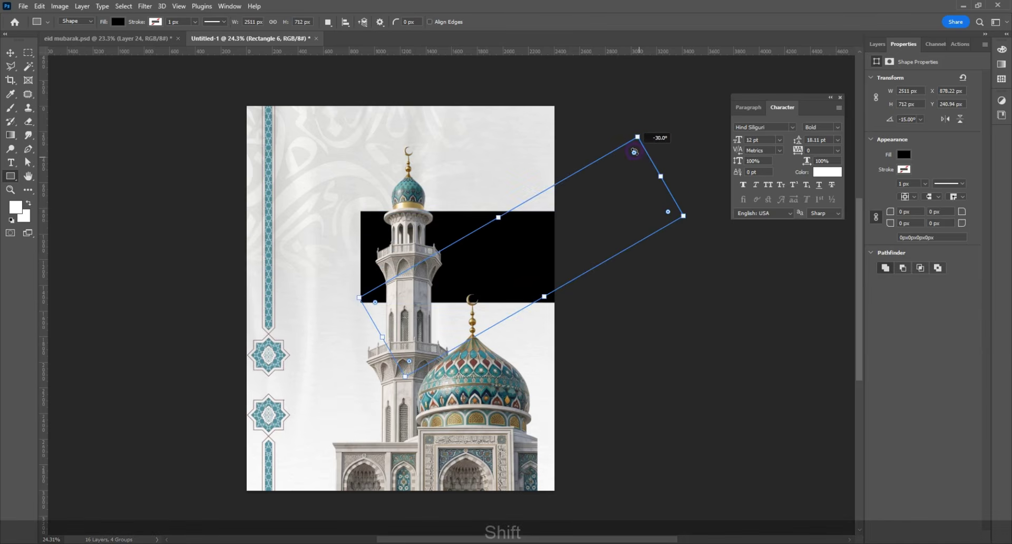
key("v")
left_click_drag(509, 257, 463, 237)
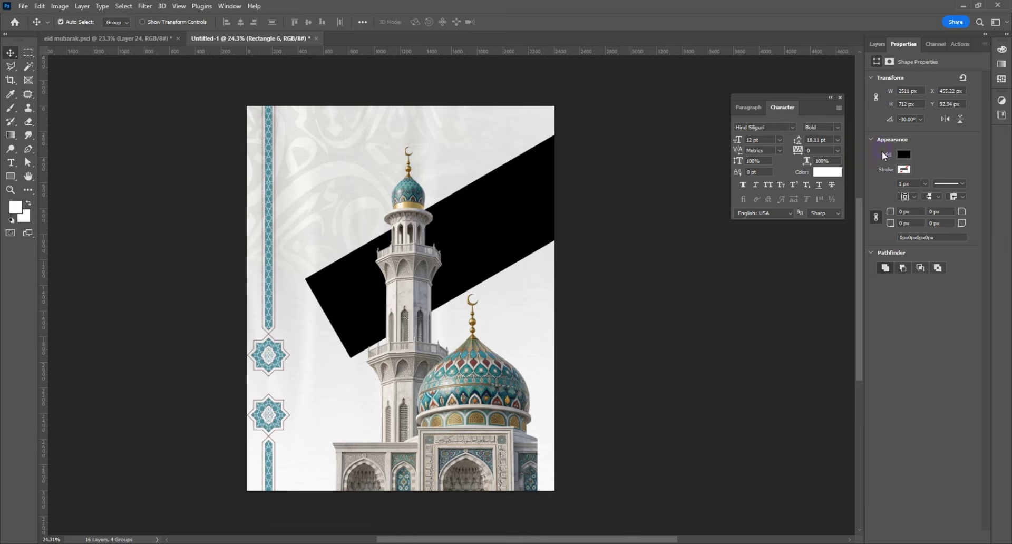
- Apply a teal Gradient Overlay to the diagonal rectangle with Normal blend mode and 100% opacity
left_click(877, 45)
right_click(920, 146)
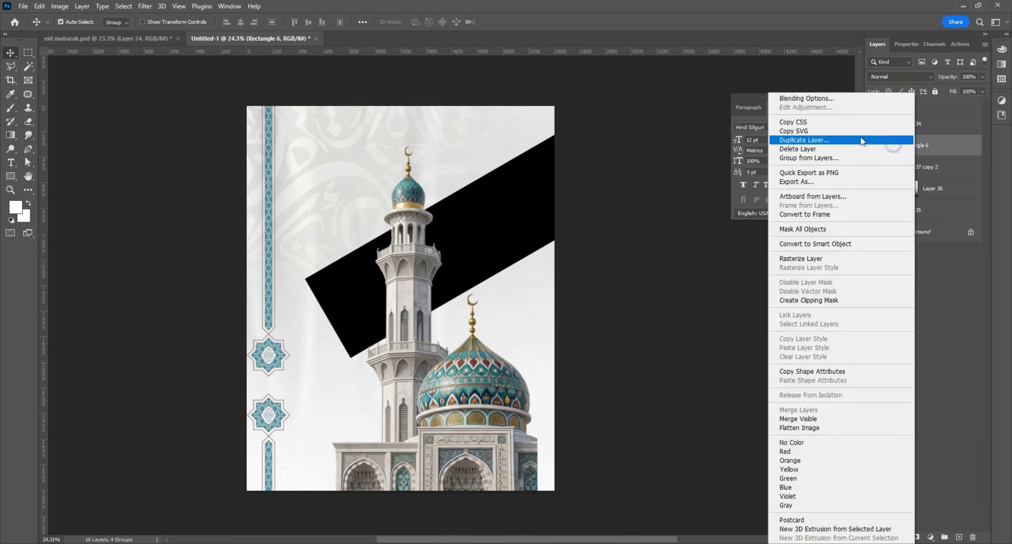
left_click(797, 97)
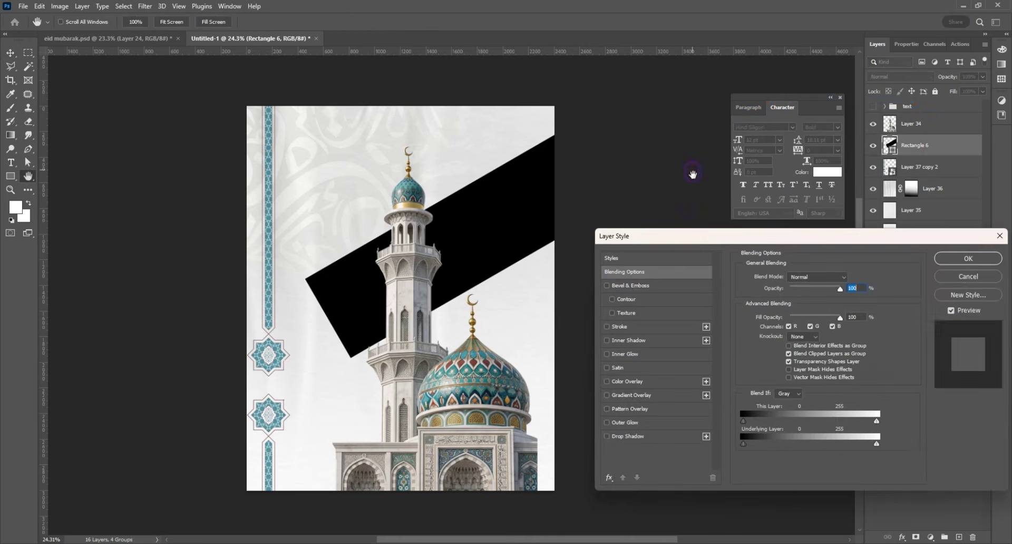
left_click(633, 396)
left_click(838, 299)
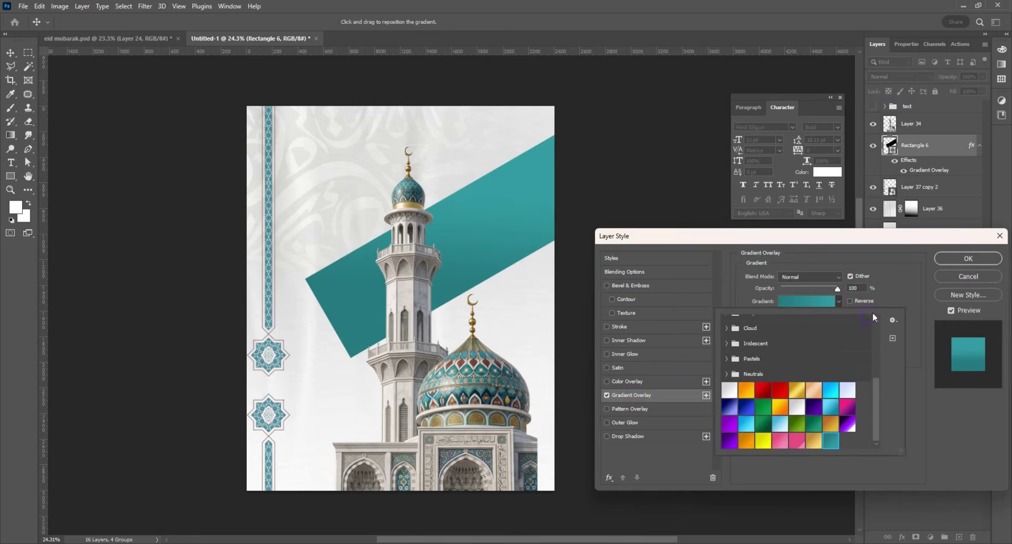
left_click(904, 283)
left_click(961, 257)
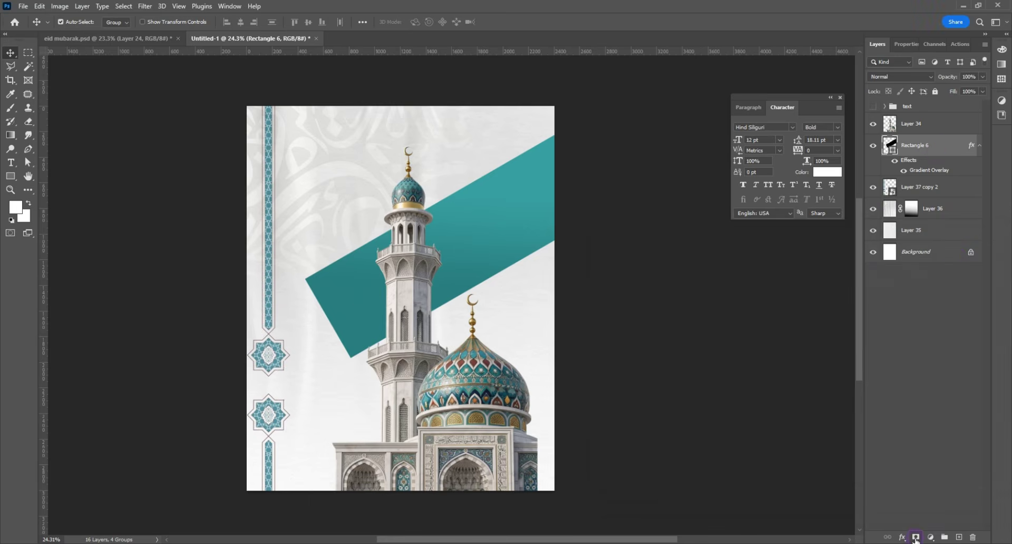
- Add a layer mask to the teal band, and rasterize and erase its part left of the minaret using the Eraser
left_click(916, 537)
left_click(890, 146)
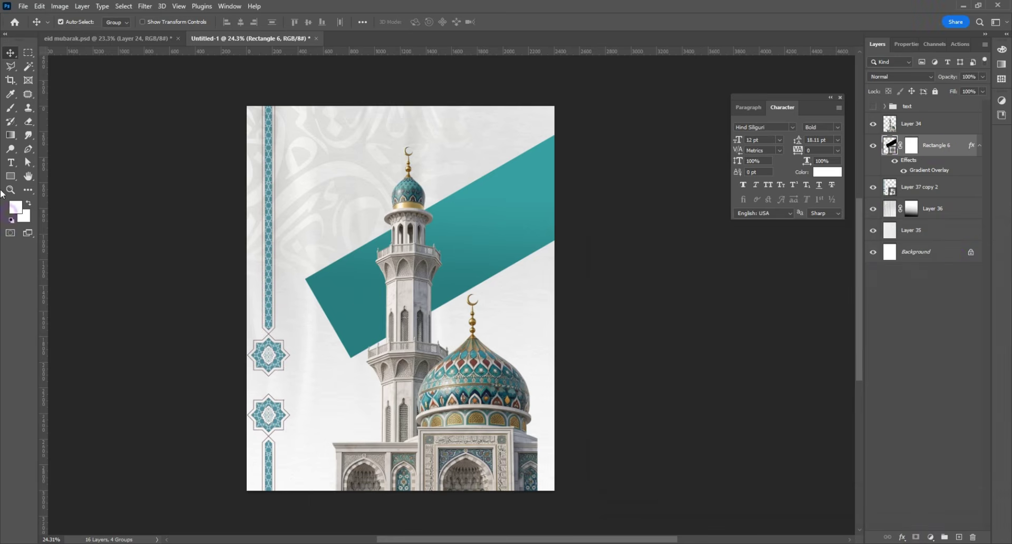
left_click(29, 122)
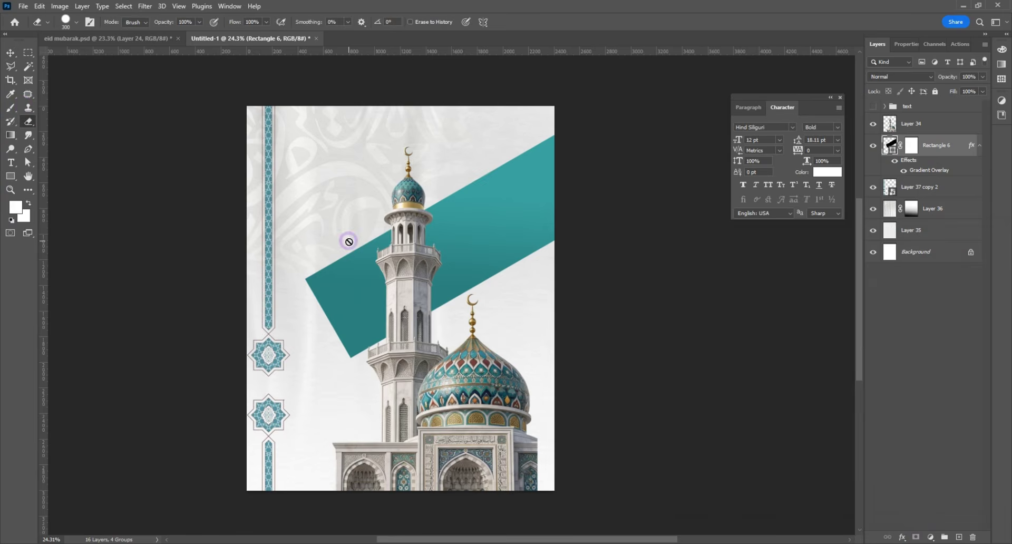
left_click(354, 271)
left_click(458, 267)
mouse_move(368, 219)
left_mouse_down()
mouse_move(365, 333)
mouse_move(341, 334)
mouse_move(332, 322)
mouse_move(348, 238)
mouse_move(345, 323)
mouse_move(331, 253)
left_mouse_up()
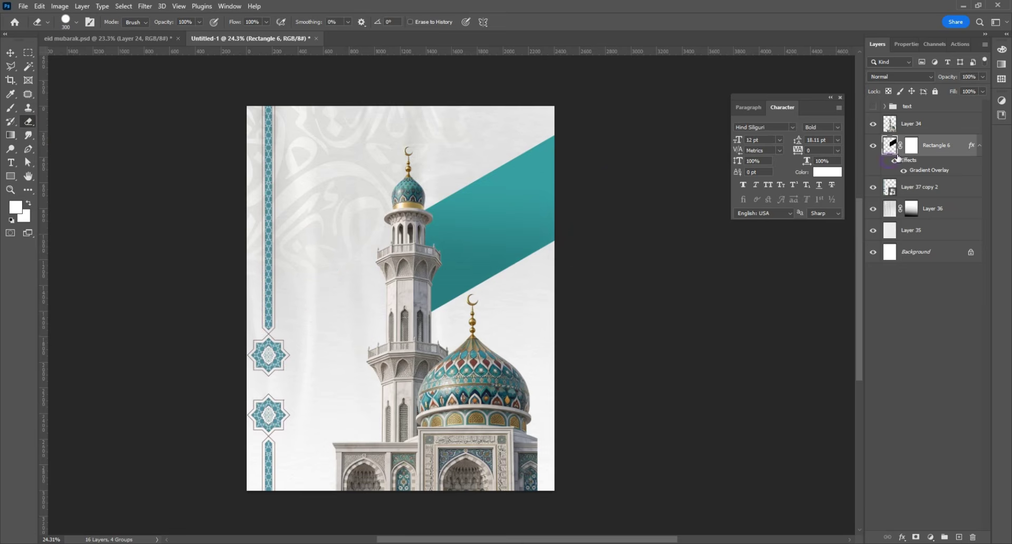
- Fade the teal band's upper-right end on its mask with a linear black-to-transparent gradient from the Basics presets
left_click(10, 136)
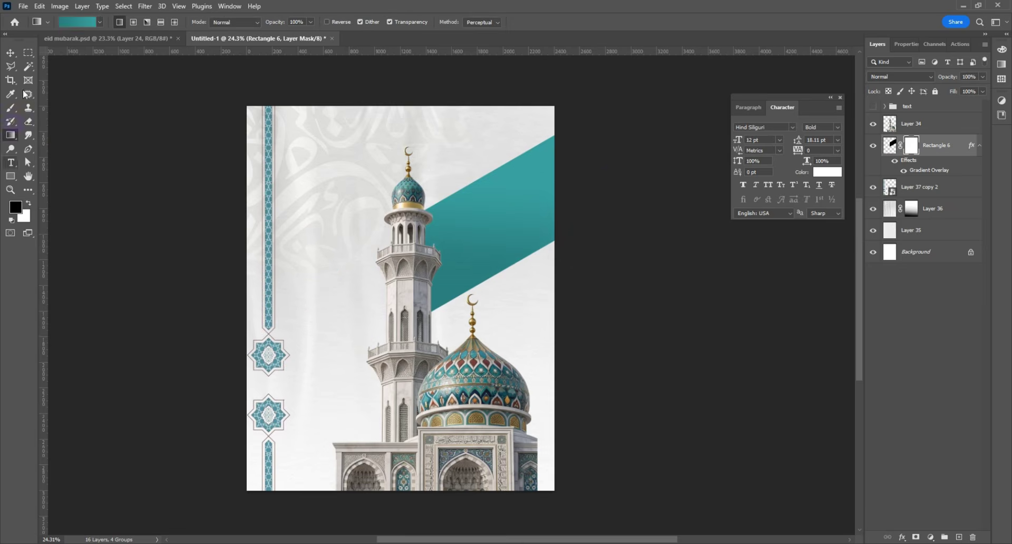
left_click(100, 23)
scroll(31, 74, "up", 5)
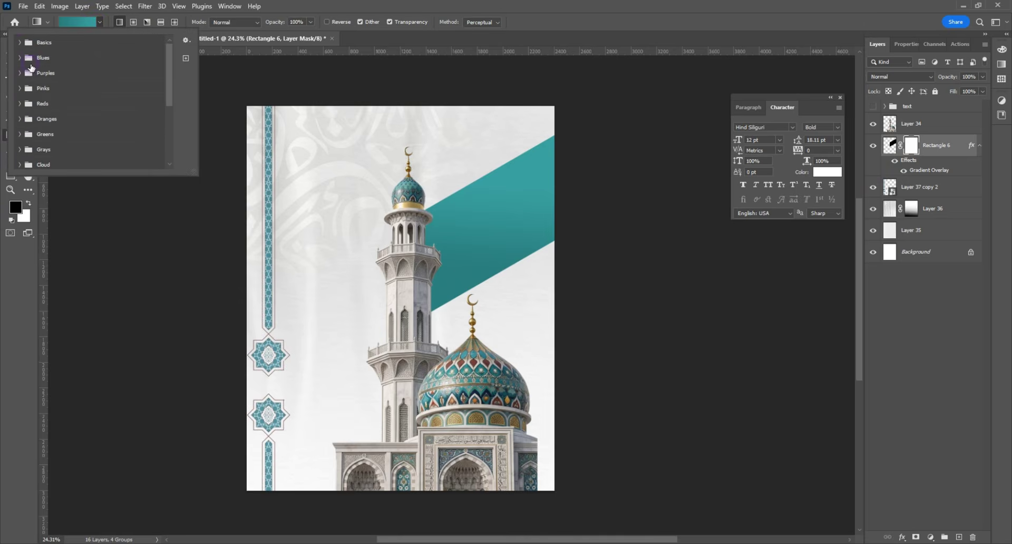
left_click(20, 43)
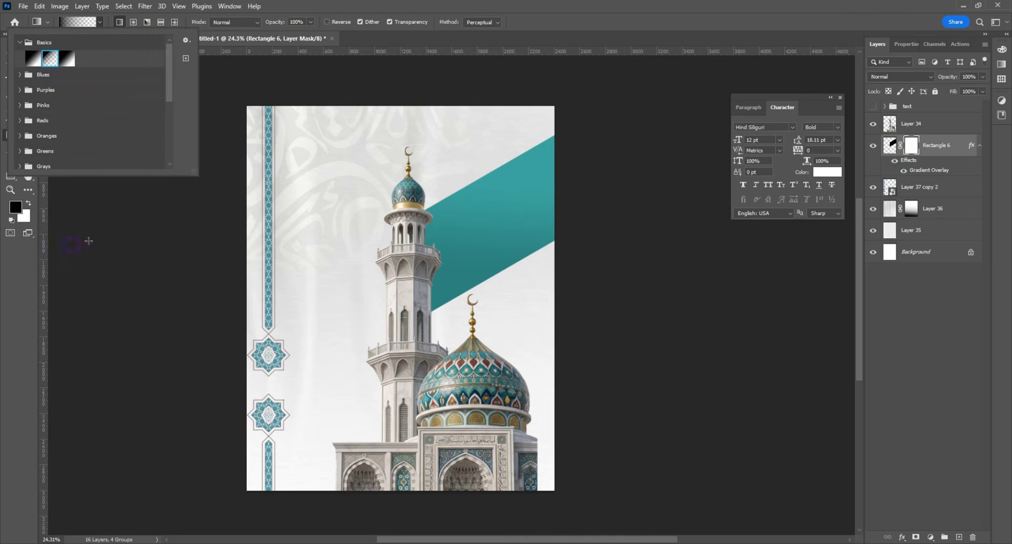
left_click(98, 238)
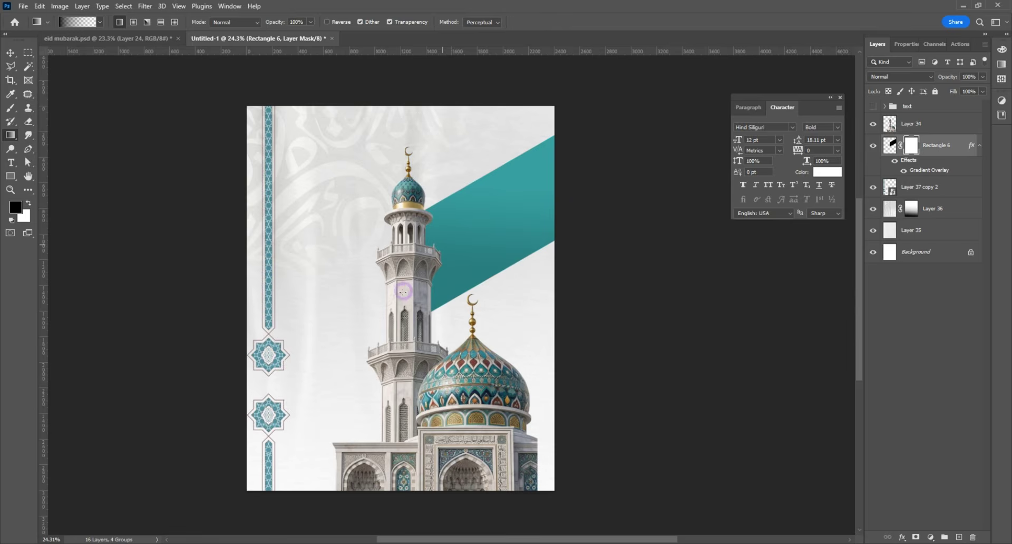
scroll(565, 264, "down", 1)
left_click_drag(446, 302, 339, 289)
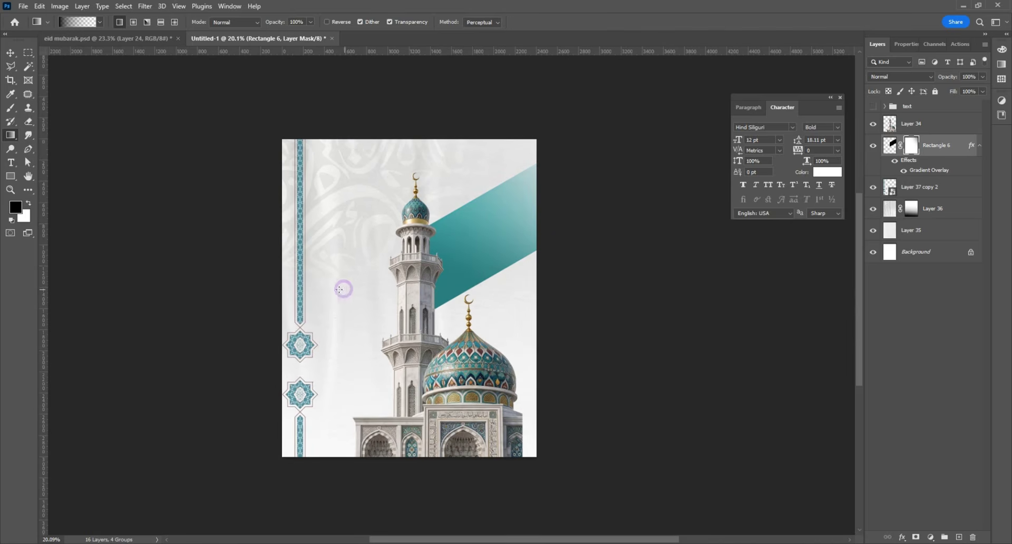
- Add a layer mask to the mosque layer
left_click(11, 53)
scroll(473, 344, "up", 1)
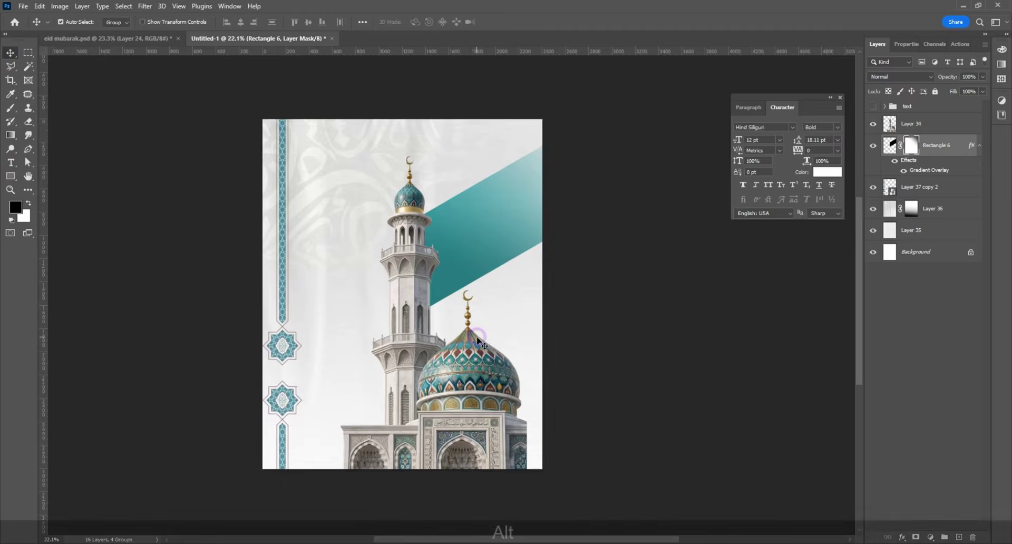
left_click(443, 380)
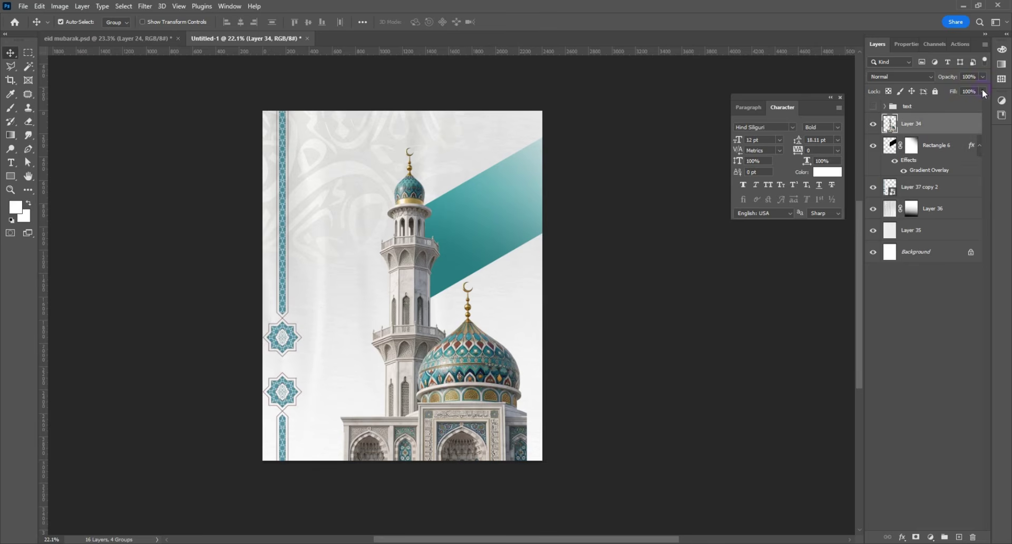
left_click(918, 537)
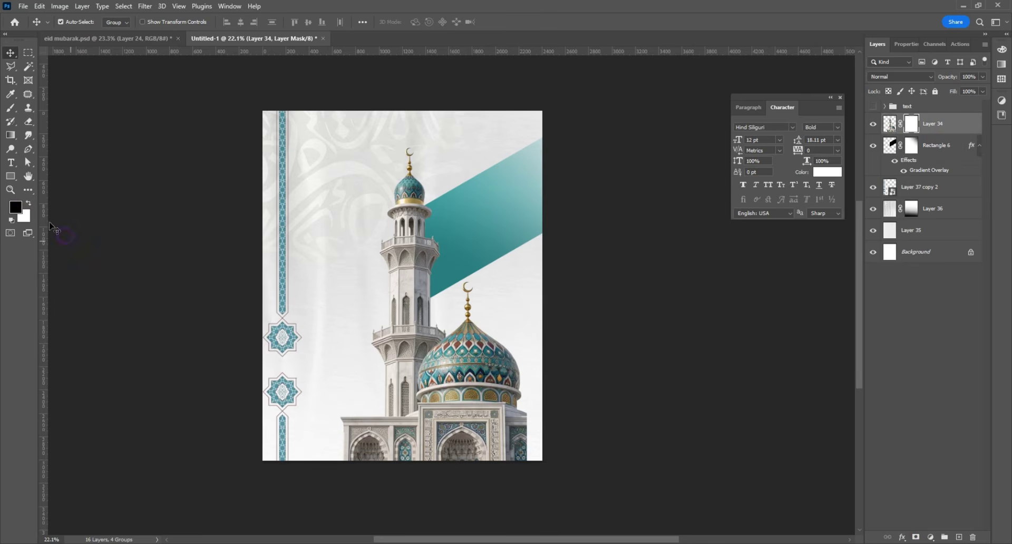
- Try to fade the mosque's right side with a black-to-transparent gradient on its mask
left_click(10, 135)
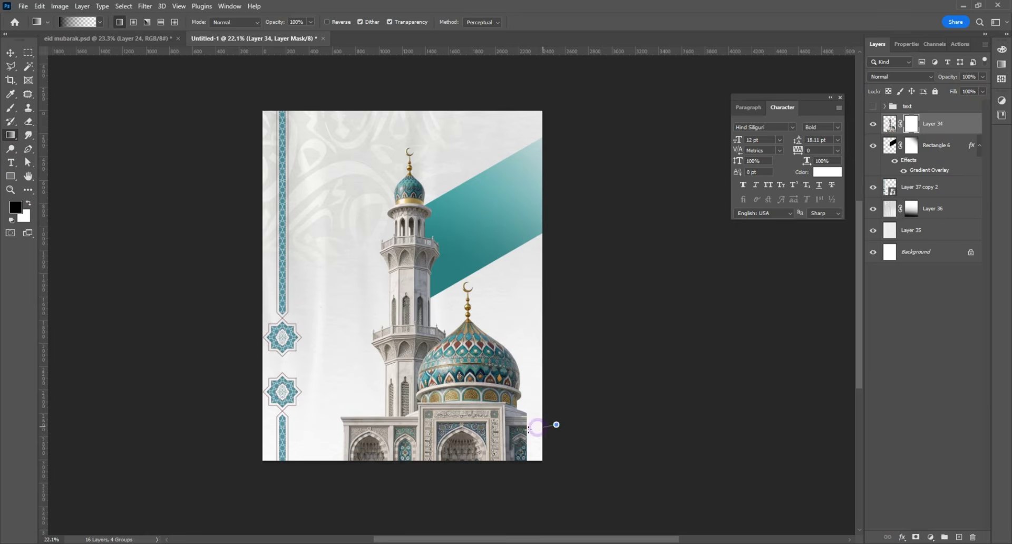
left_click_drag(435, 448, 524, 440)
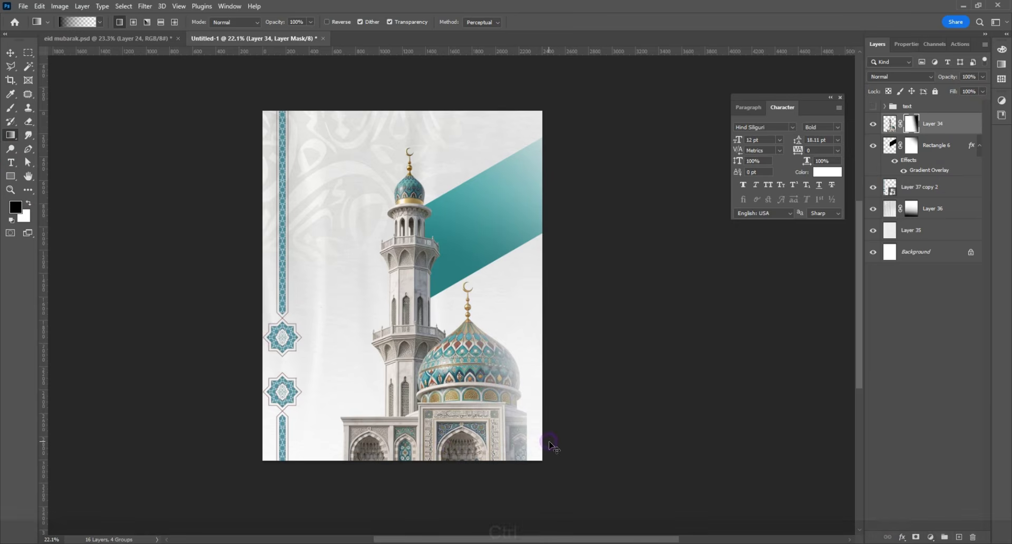
key("ctrl+z")
- Set up the Brush tool with a Soft Round tip, 100% opacity and 100% flow
left_click(19, 109)
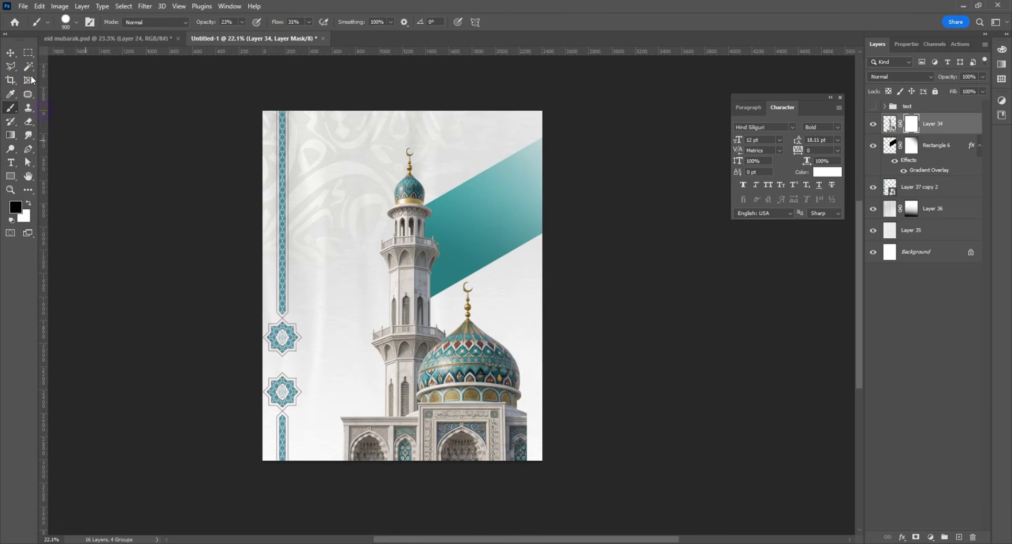
left_click(78, 22)
left_click(57, 121)
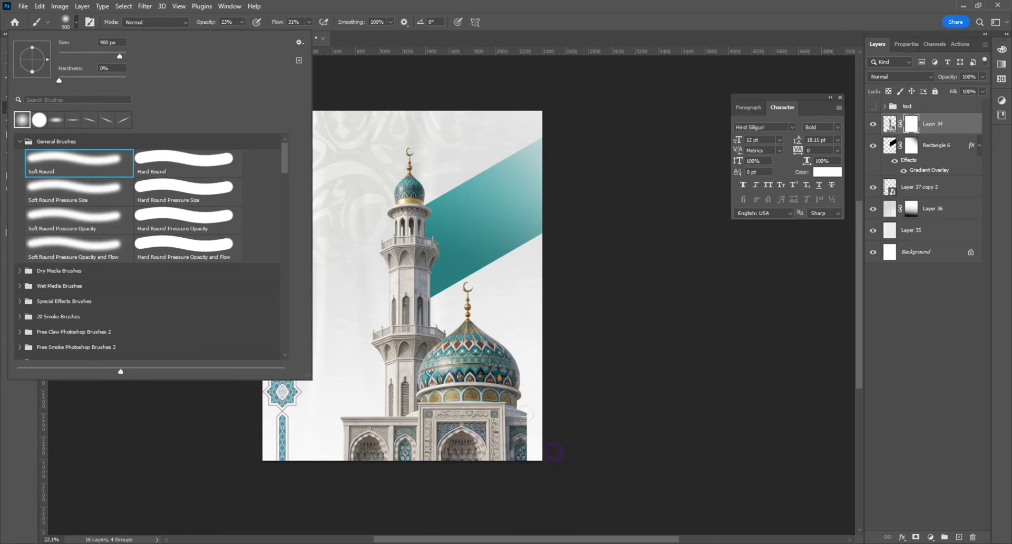
left_click(565, 426)
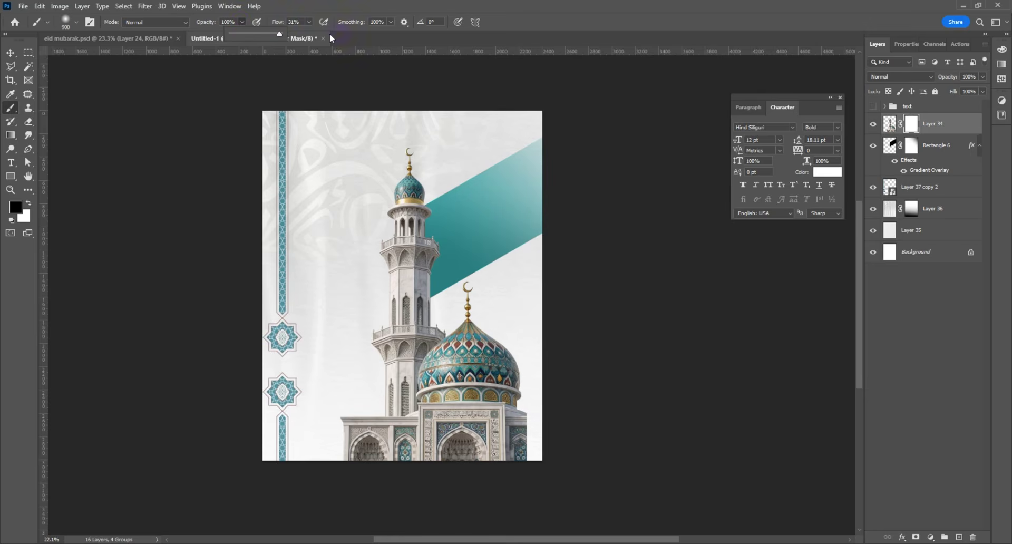
left_click(309, 23)
left_click_drag(308, 34, 350, 37)
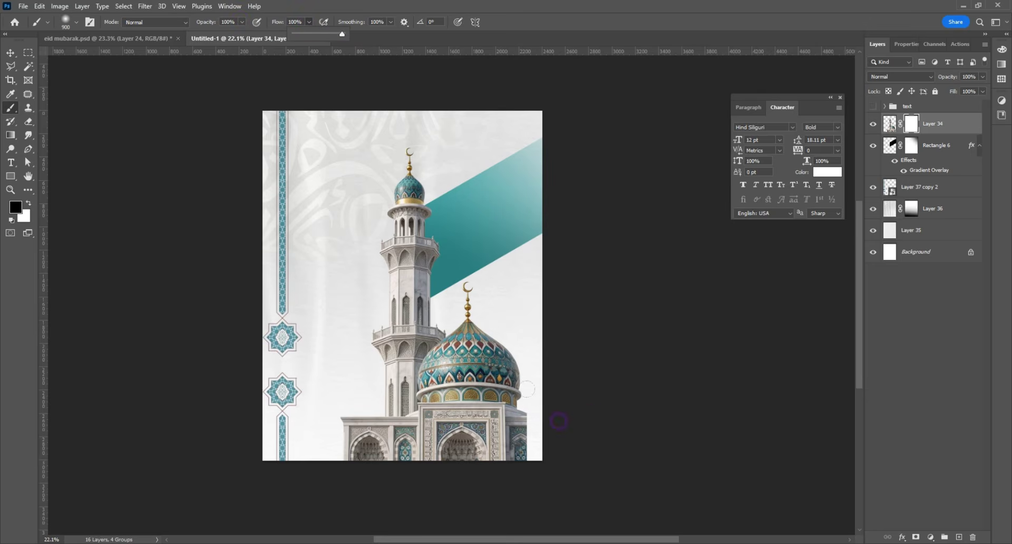
- Shrink the brush to 400 px and paint black on the mosque's mask to soften the building's lower-right edge
key("bracketleft")
key("bracketleft")
key("bracketleft")
key("bracketleft")
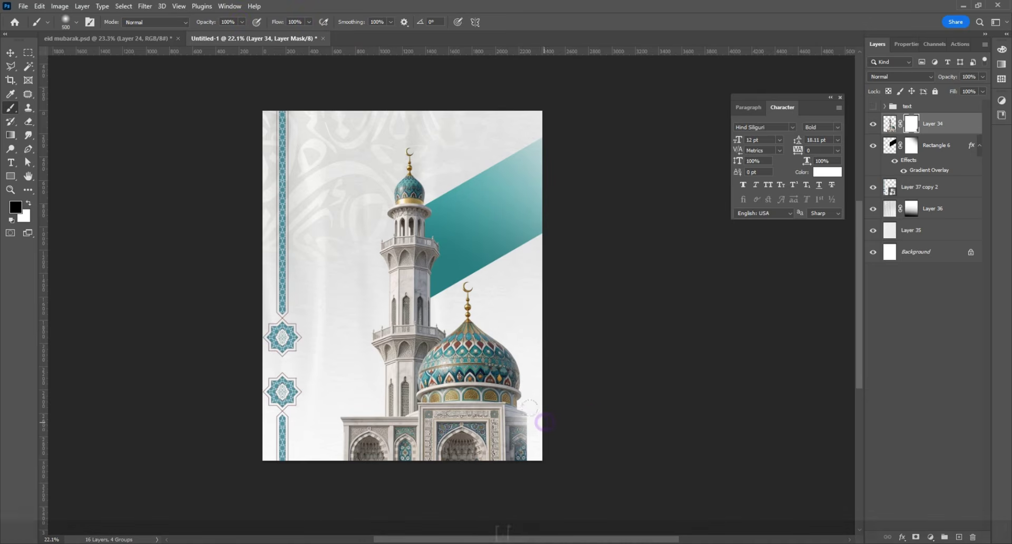
key("bracketleft")
mouse_move(532, 418)
left_mouse_down()
mouse_move(536, 459)
mouse_move(531, 447)
left_mouse_up()
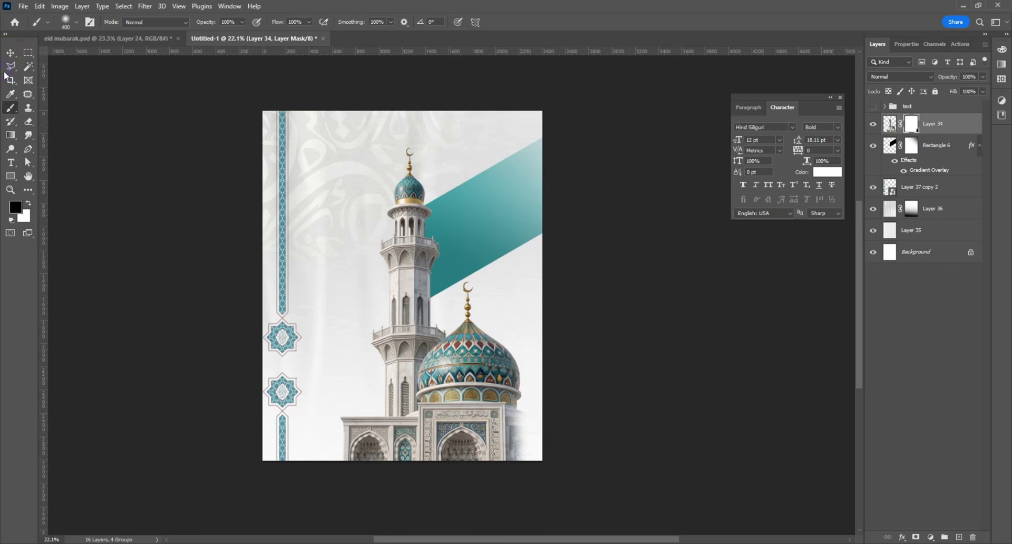
left_click(10, 53)
- Add a new layer above the mosque and build up a white-to-transparent linear gradient fading upward from the poster's bottom edge
left_click(960, 537)
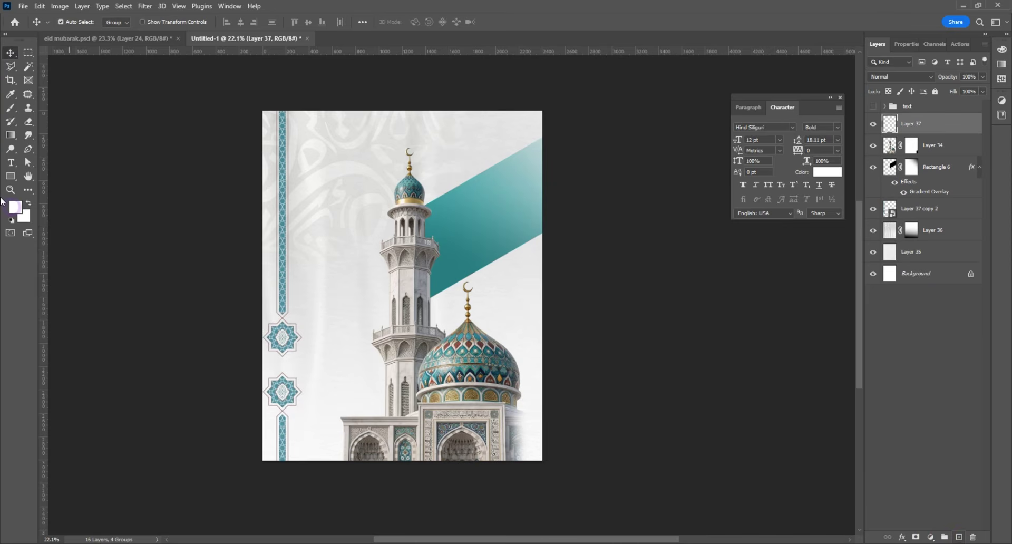
key("g")
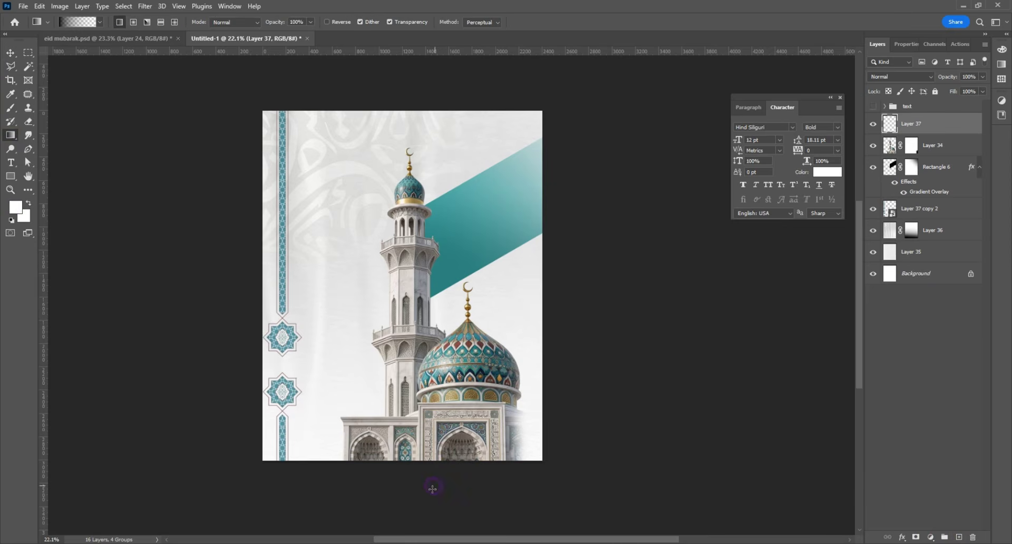
left_click_drag(420, 356, 433, 474)
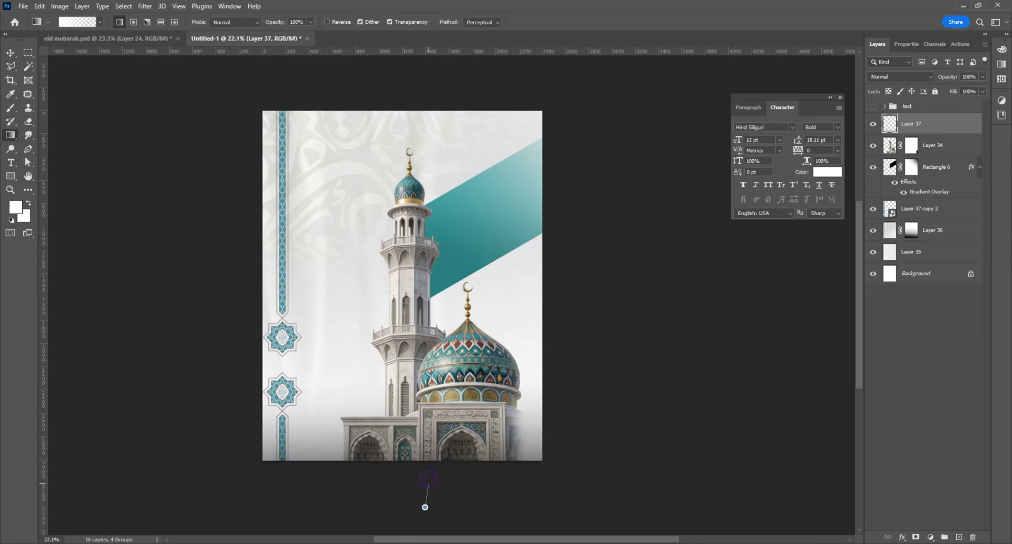
left_click_drag(425, 508, 424, 355)
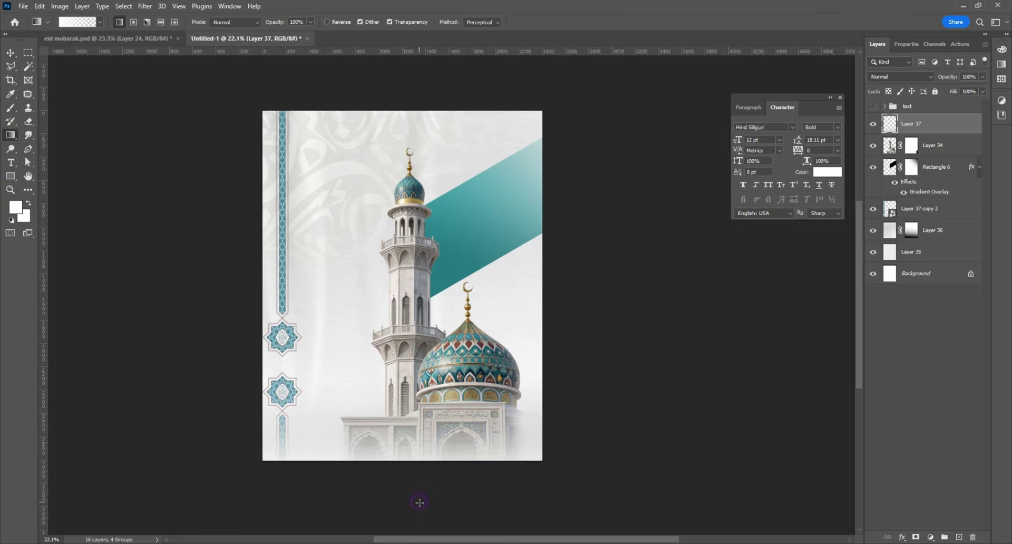
left_click_drag(420, 503, 416, 354)
left_click_drag(408, 514, 414, 367)
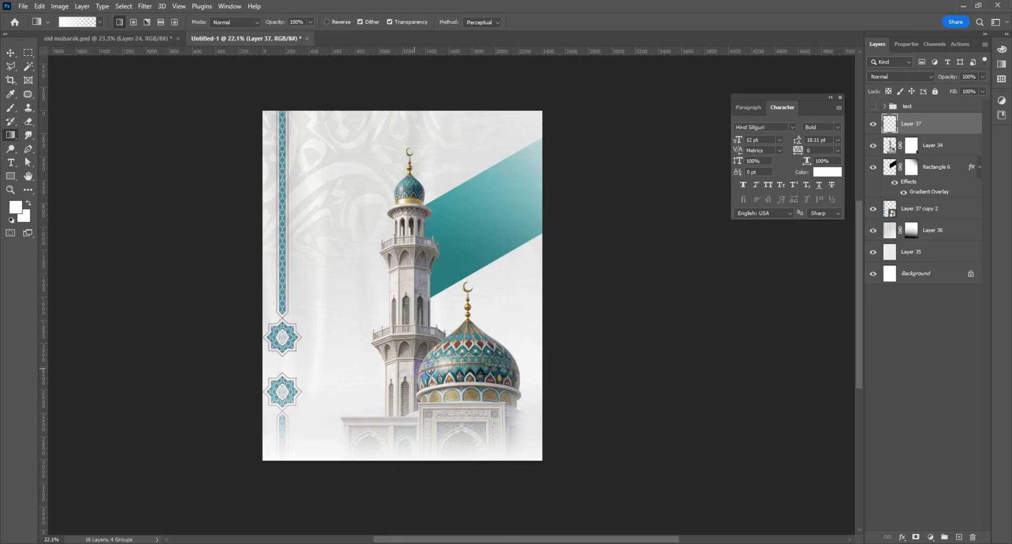
- Apply a white Color Overlay in Normal mode at 100% opacity to the bottom fade layer
right_click(938, 123)
left_click(818, 99)
left_click(650, 379)
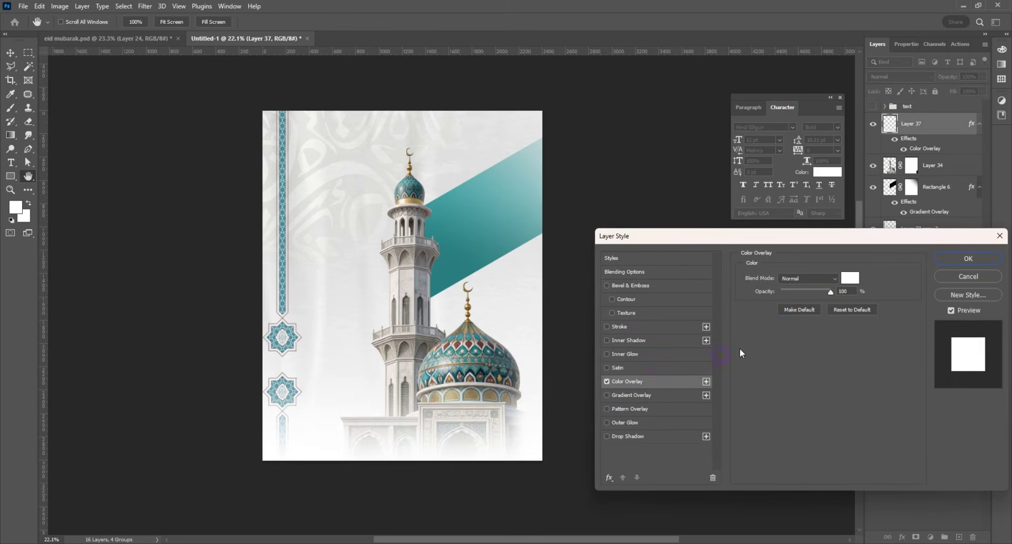
left_click(850, 278)
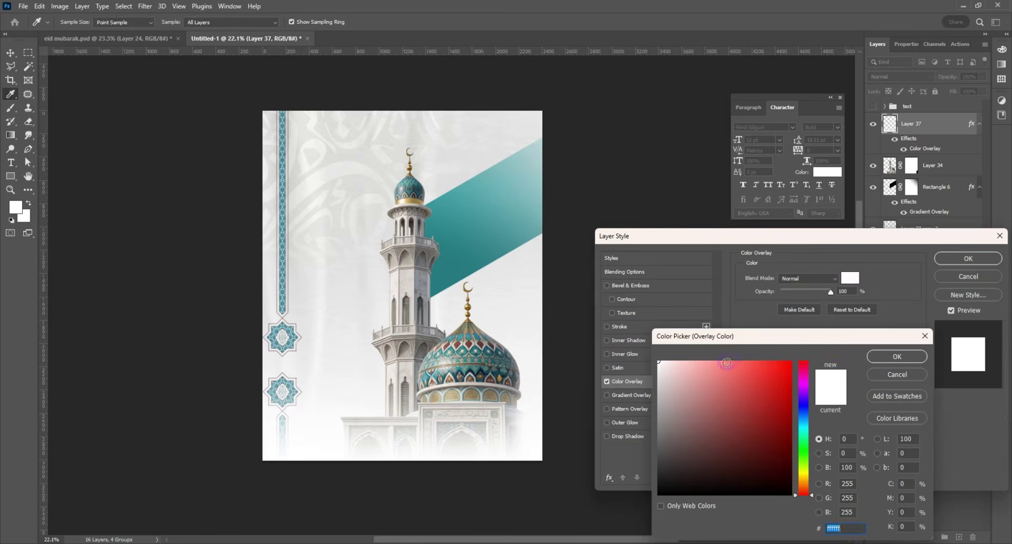
left_click(883, 355)
left_click(965, 258)
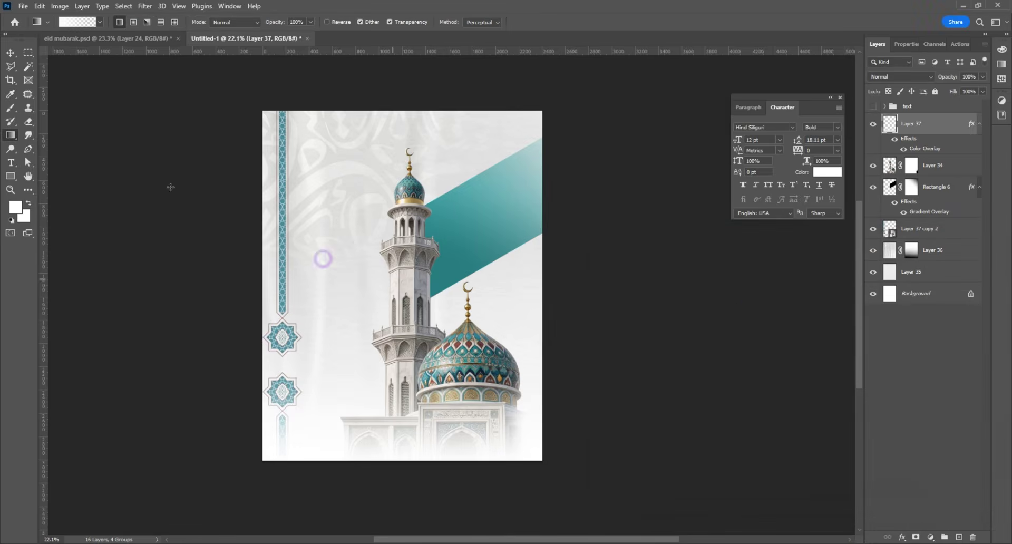
- Open the "download" ornament texture from the work folder, copy it into the poster above Layer 36 and close the source image
left_click(10, 55)
left_click(507, 303)
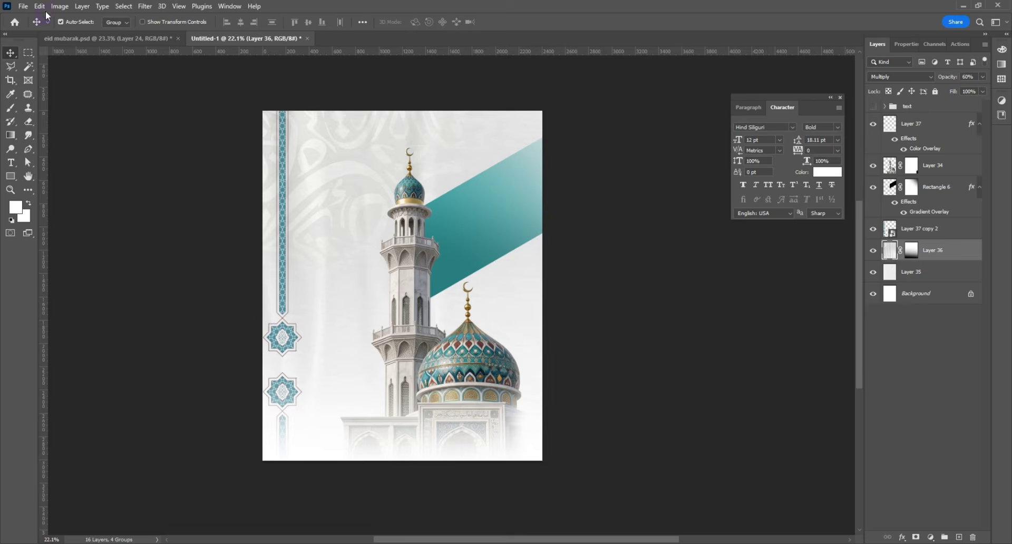
left_click(23, 6)
left_click(35, 27)
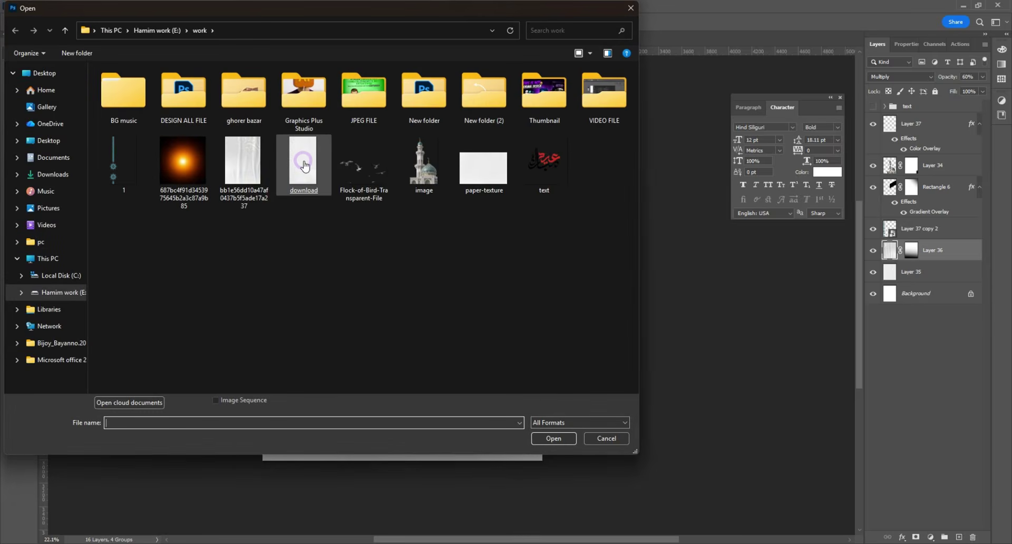
double_click(305, 166)
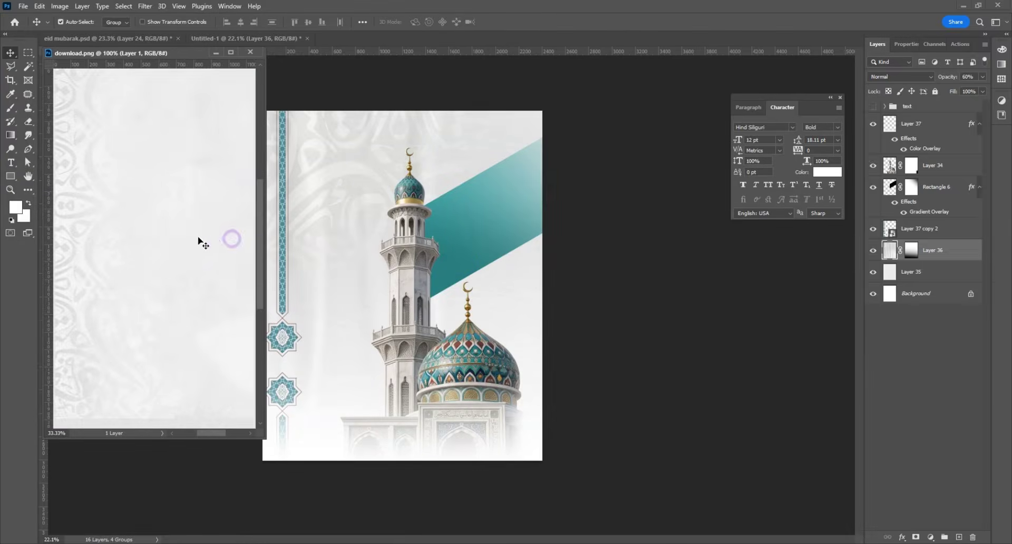
left_click_drag(389, 267, 385, 266)
left_click(250, 51)
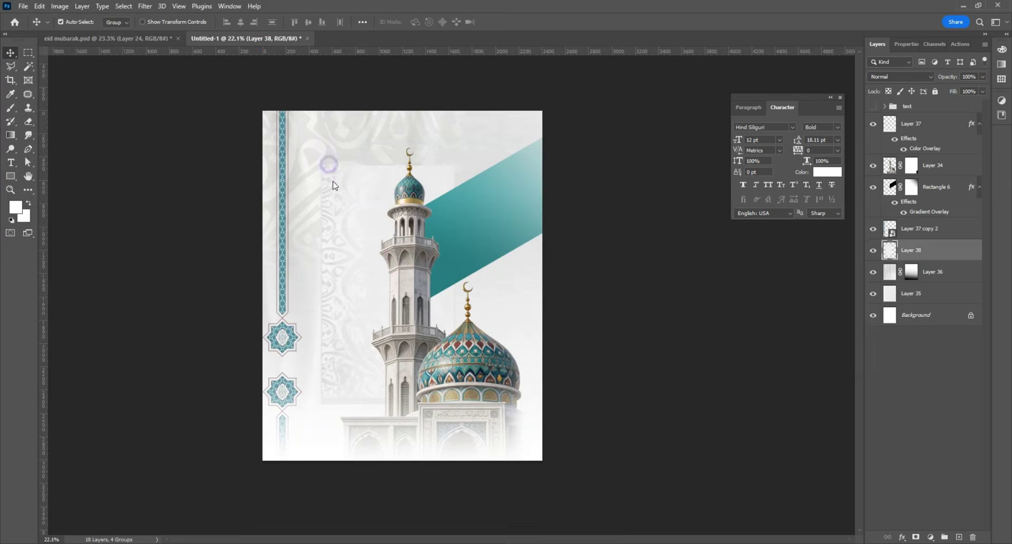
- Flip the ornament texture horizontally and move it to the poster's lower-right edge behind the mosque
key("ctrl+t")
right_click(347, 261)
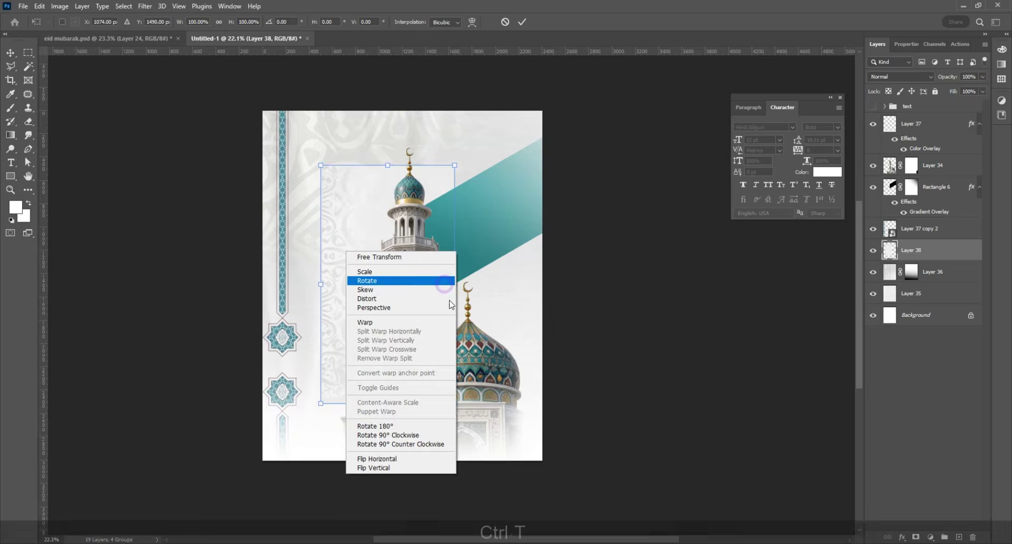
left_click(406, 457)
left_click_drag(443, 313, 536, 372)
key("Return")
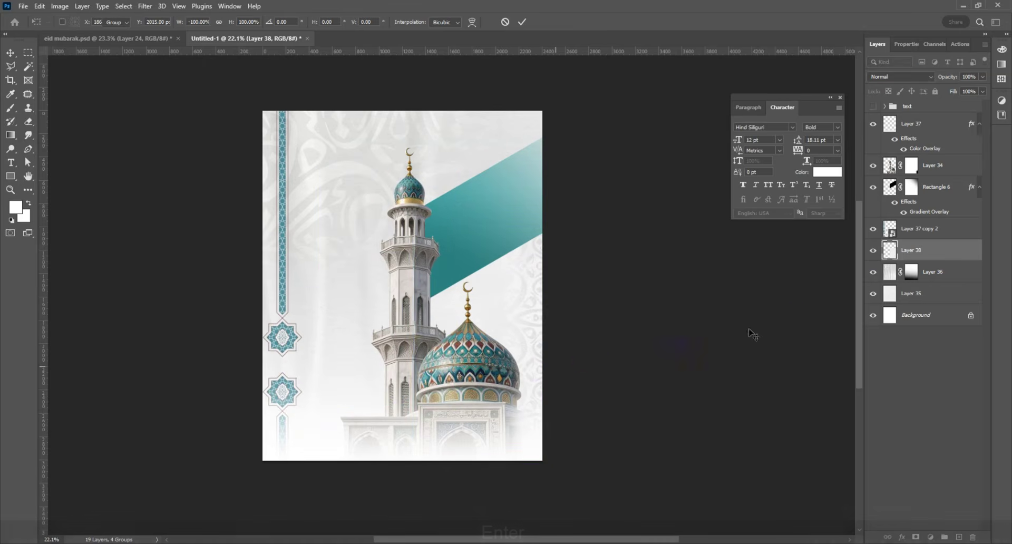
- Move the ornament texture layer below Layer 36, with Multiply blending and 67% opacity
left_click_drag(924, 252, 929, 274)
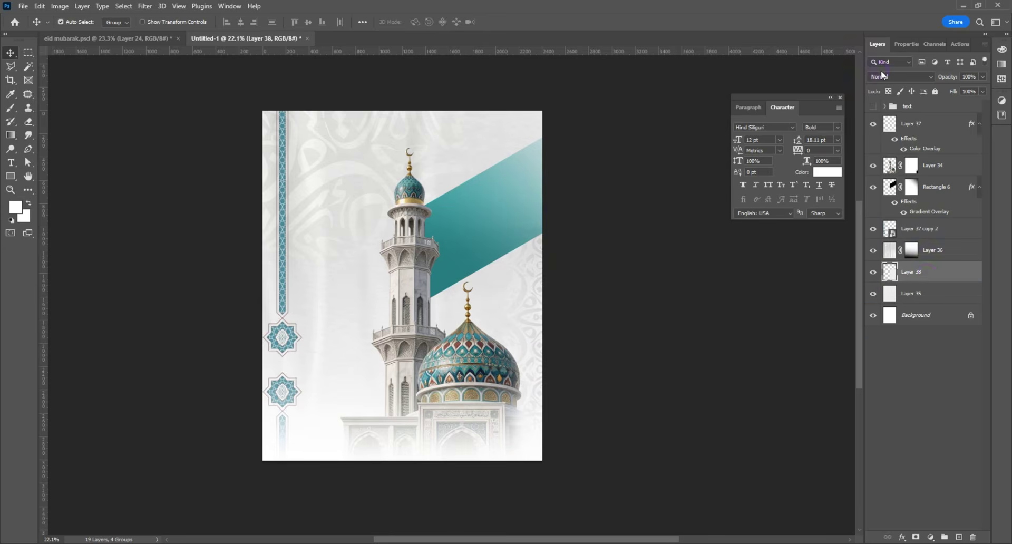
left_click(884, 75)
left_click(891, 108)
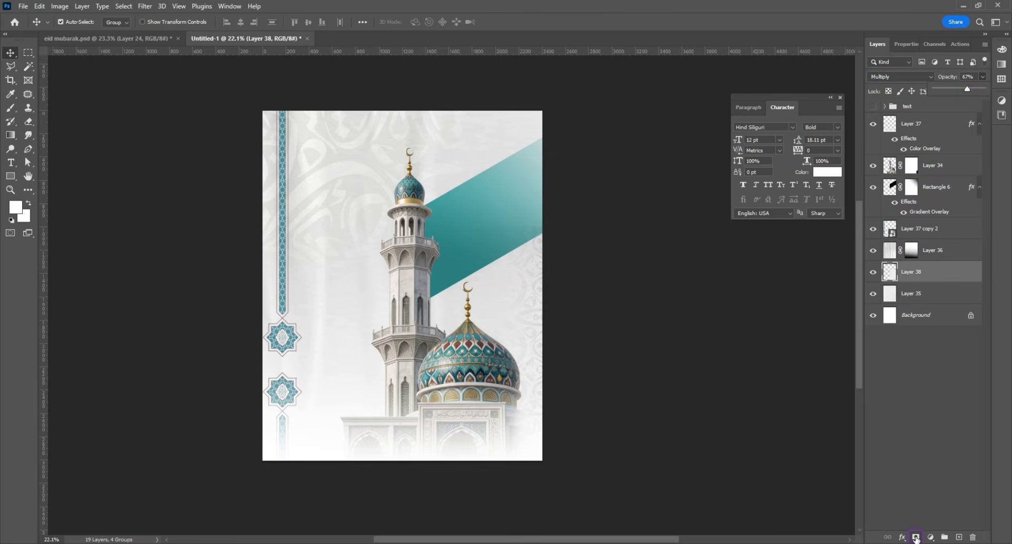
- Add a layer mask to the ornament texture and fade its edges with black-to-transparent linear gradients
left_click(916, 537)
left_click(10, 135)
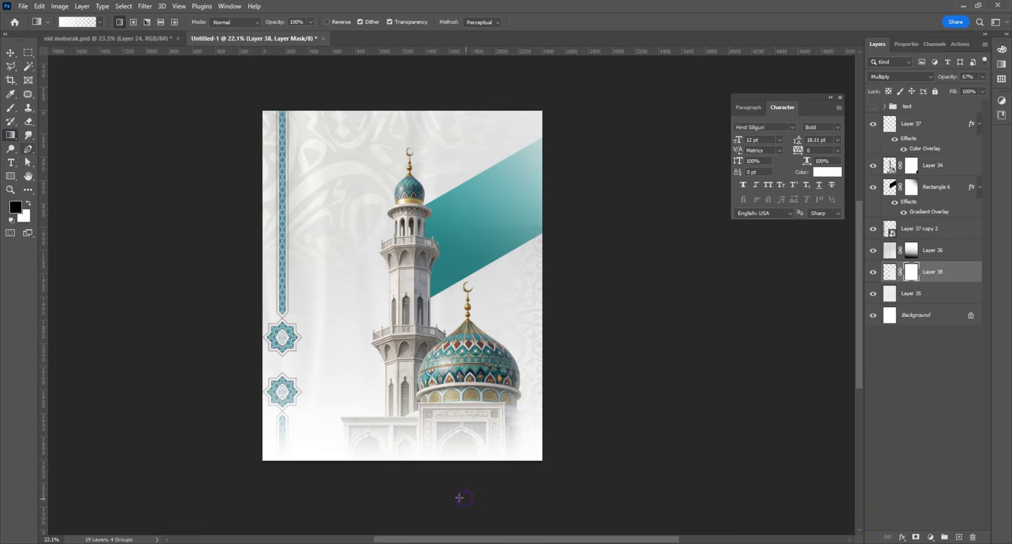
left_click_drag(459, 497, 525, 262)
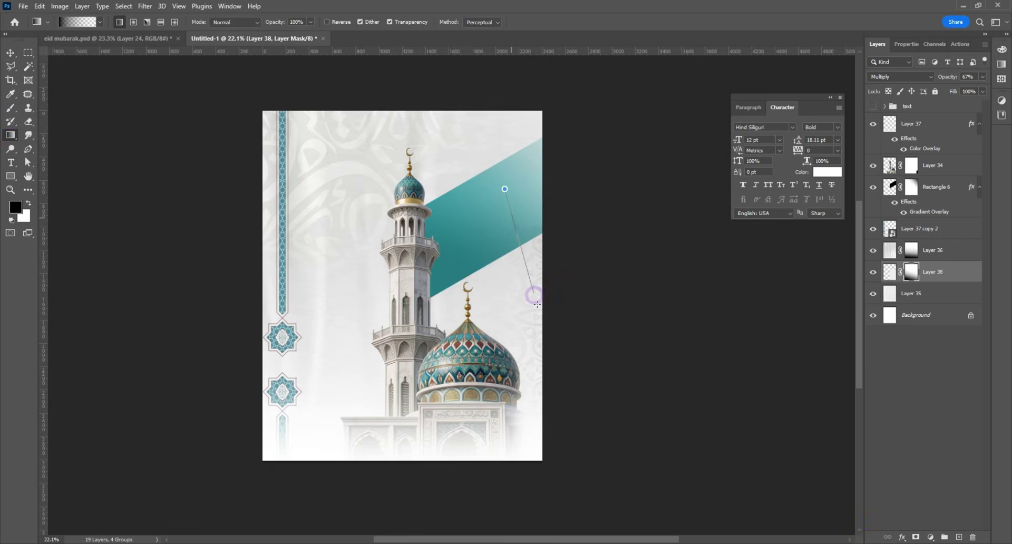
left_click(9, 52)
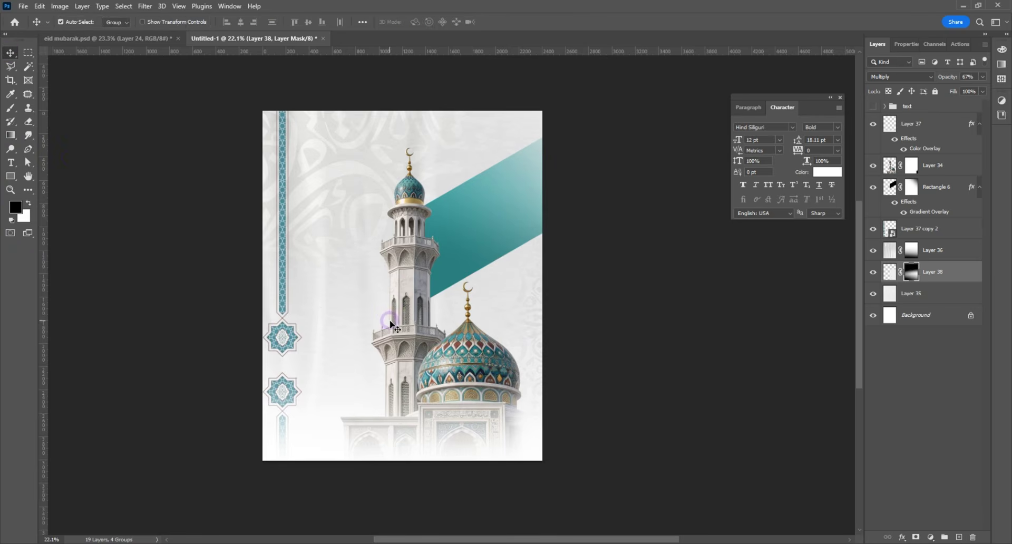
- Add a new layer above the ornamental border layer and draw a linear gradient fading downward from the poster's top edge
left_click(402, 186)
left_click(940, 184)
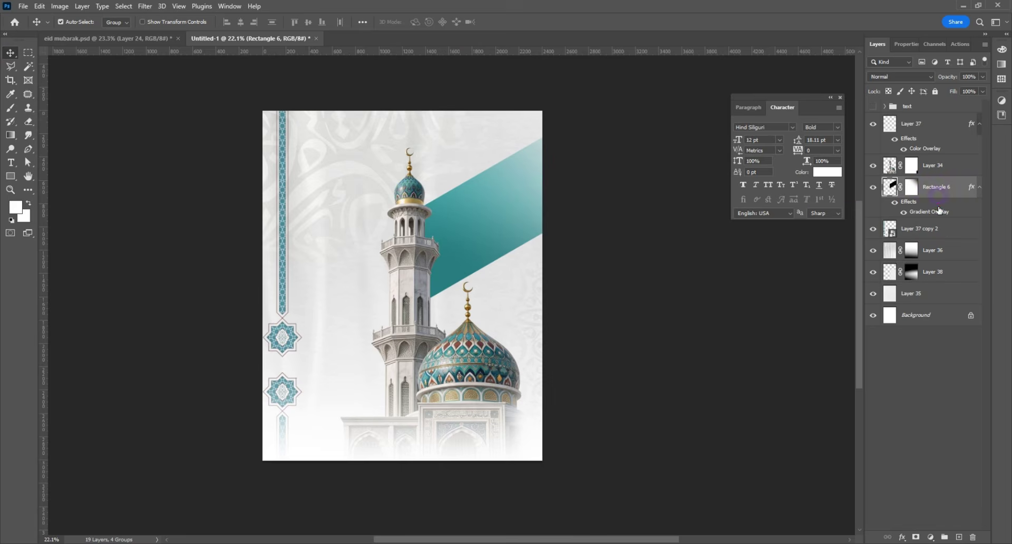
left_click(941, 250)
left_click(959, 537)
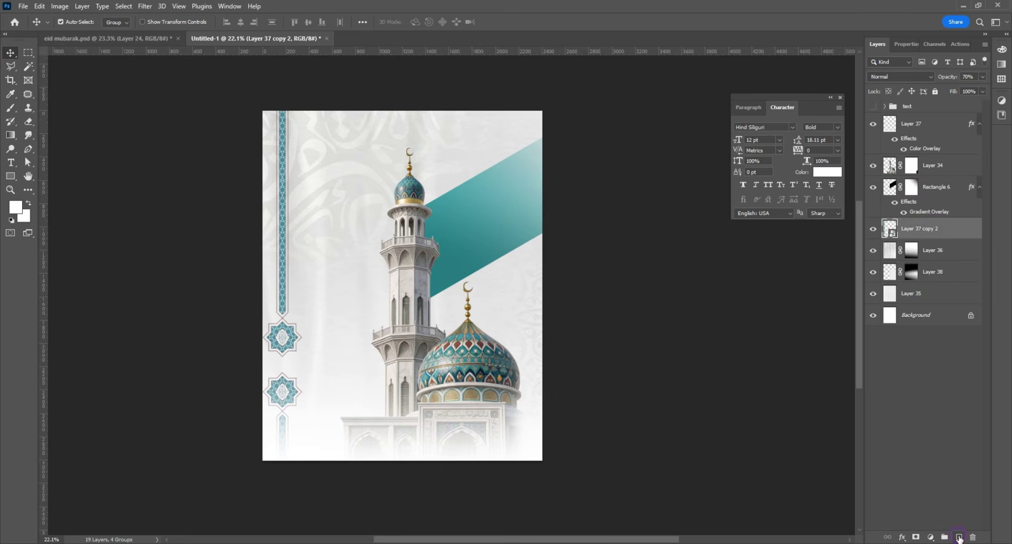
left_click(10, 136)
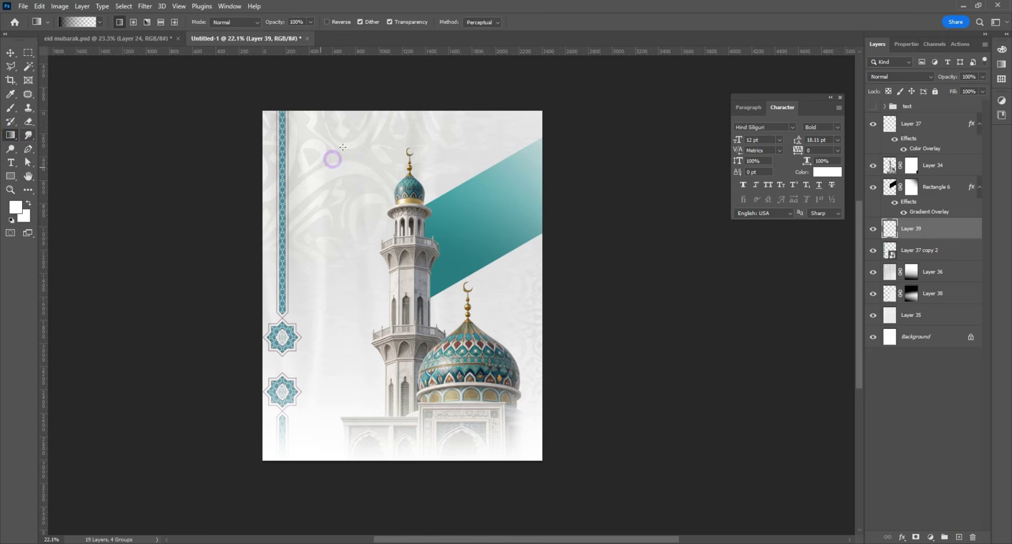
left_click_drag(410, 226, 406, 259)
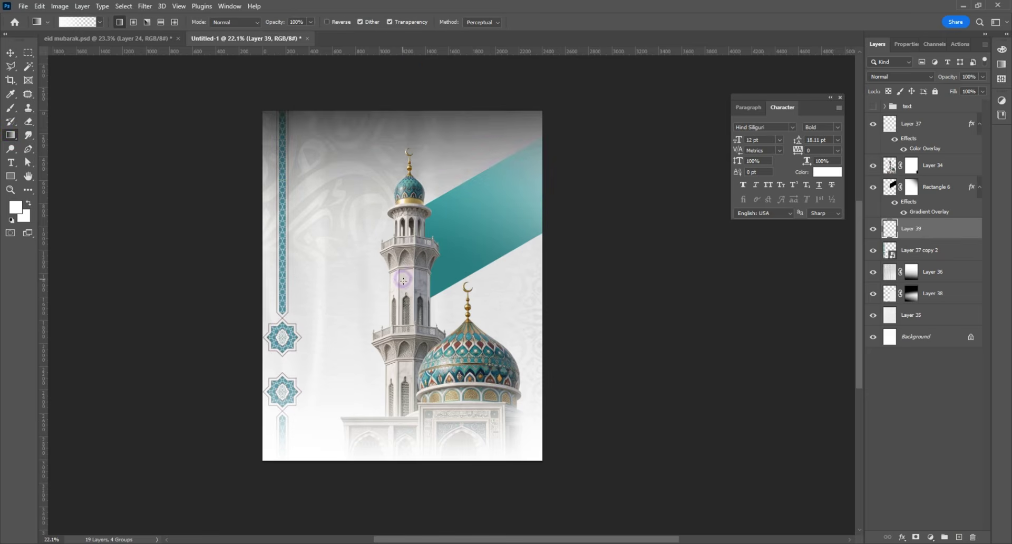
- Give the top gradient layer a Color Overlay of #3e8c8d sampled from the teal band, and lower the layer's opacity to 46%
right_click(939, 229)
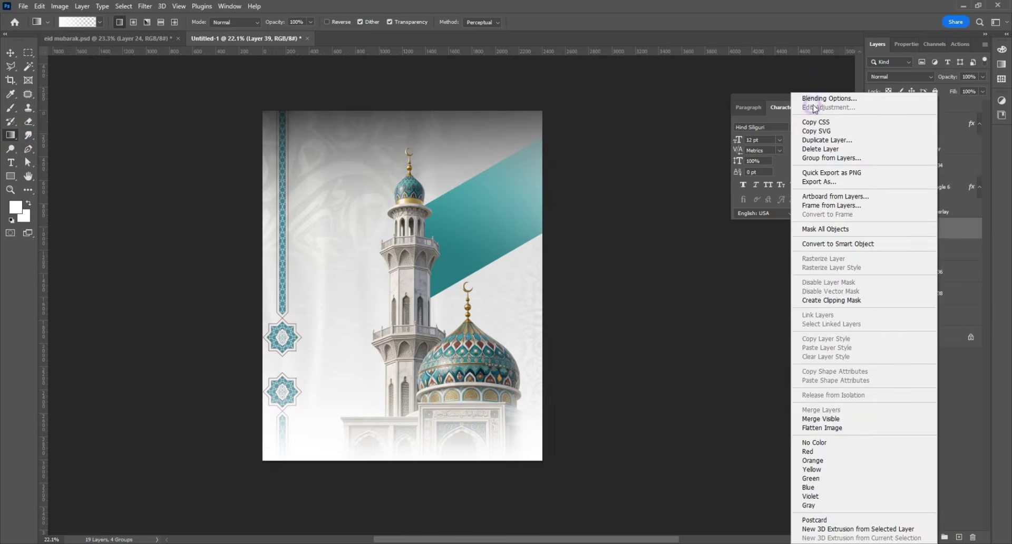
left_click(812, 98)
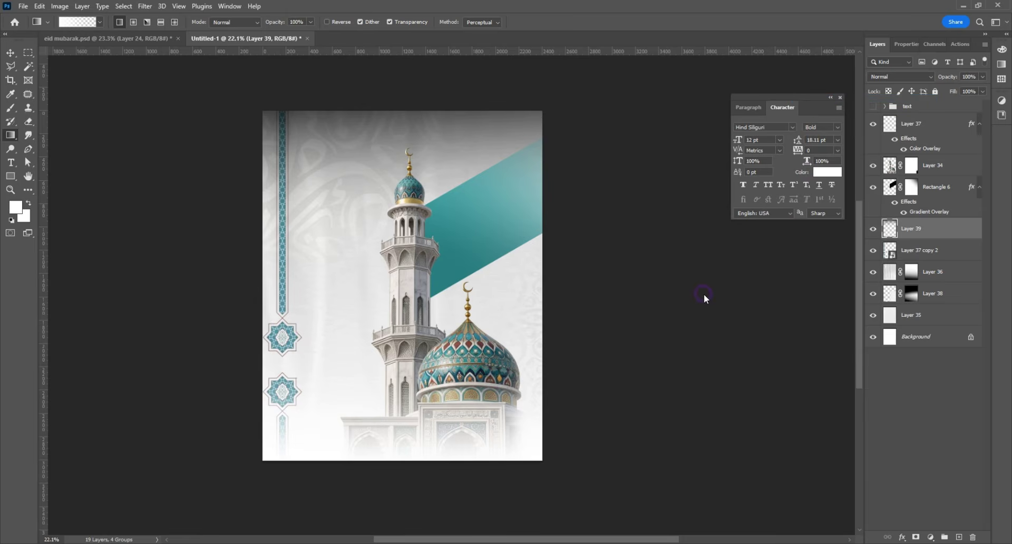
left_click(628, 381)
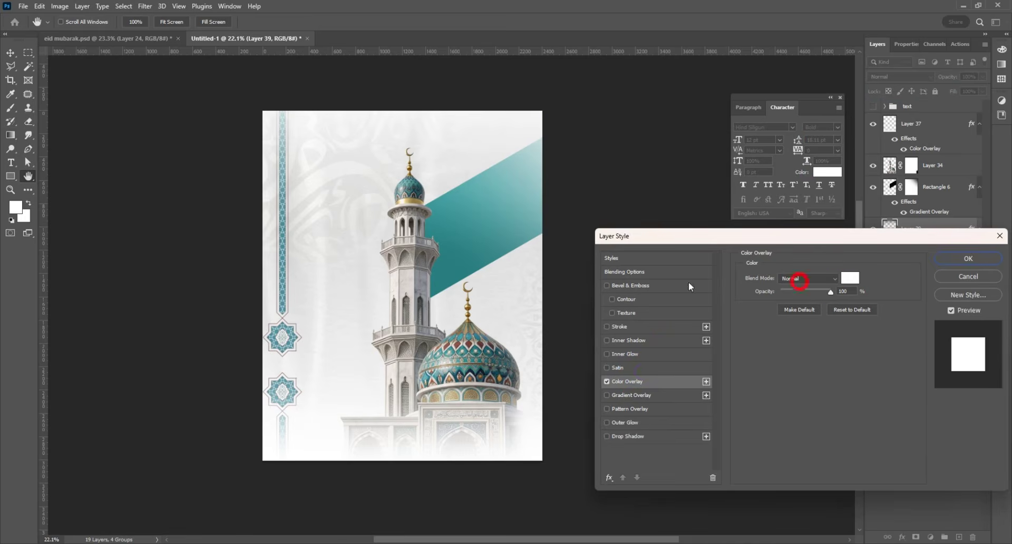
left_click(850, 278)
left_click(500, 251)
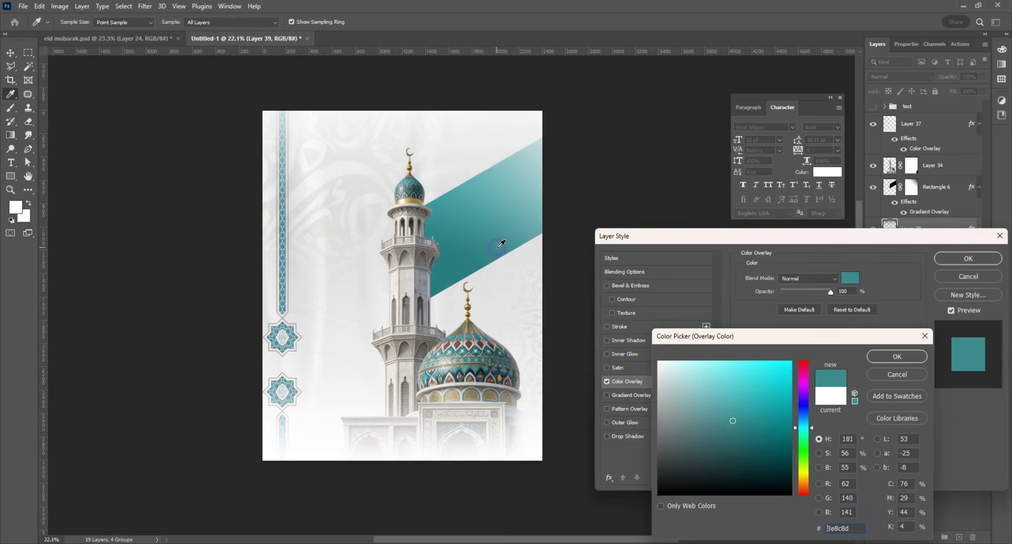
left_click(898, 358)
left_click(969, 258)
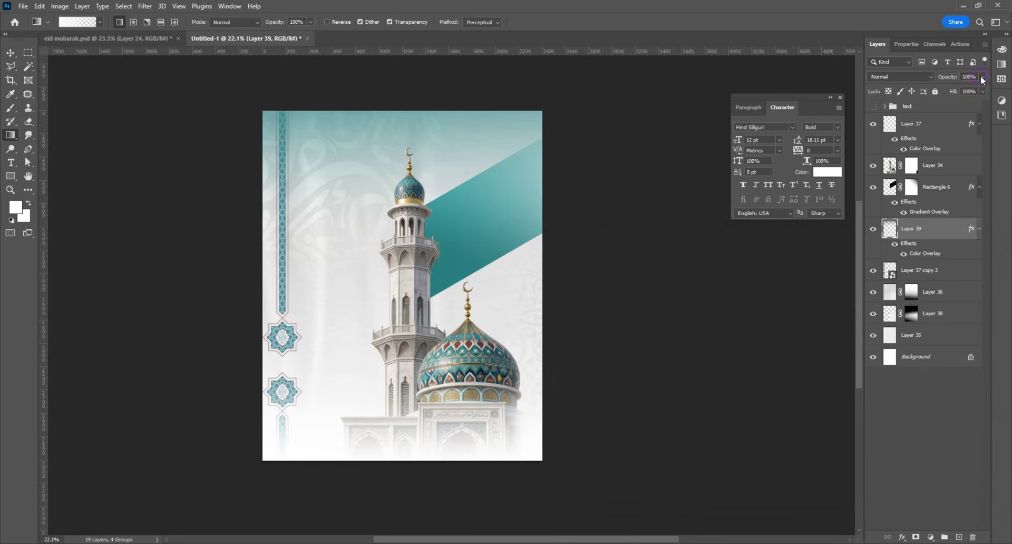
left_click_drag(973, 91, 958, 90)
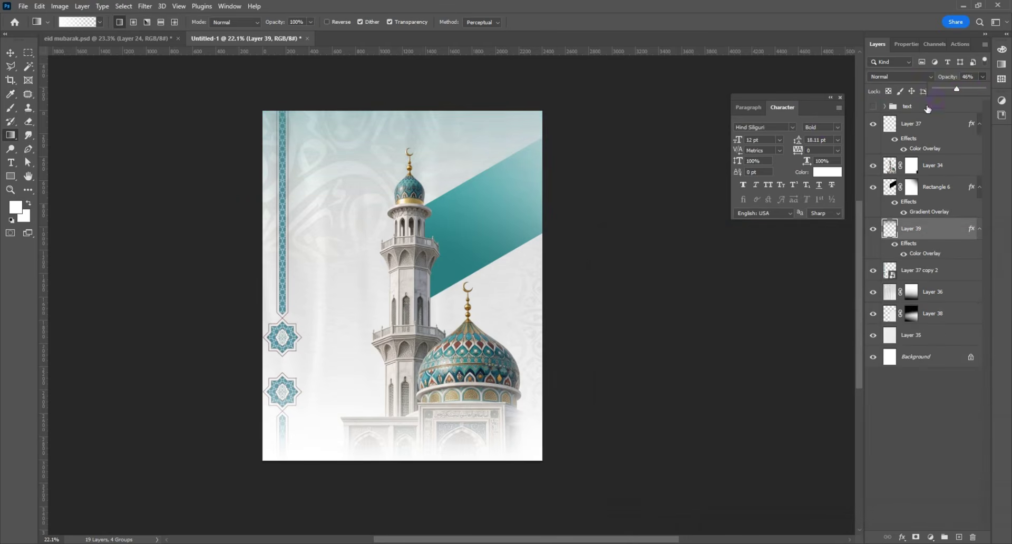
- Open the Flock-of-Bird-Transparent-File image and bring the birds into the poster as a layer above the top gradient layer
left_click(10, 55)
scroll(535, 397, "down", 2)
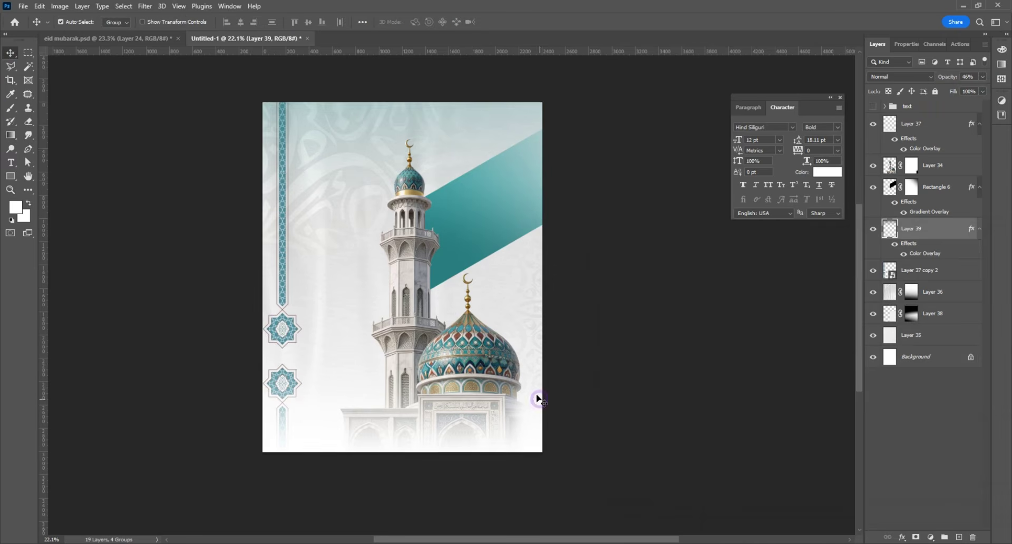
left_click(23, 7)
left_click(31, 26)
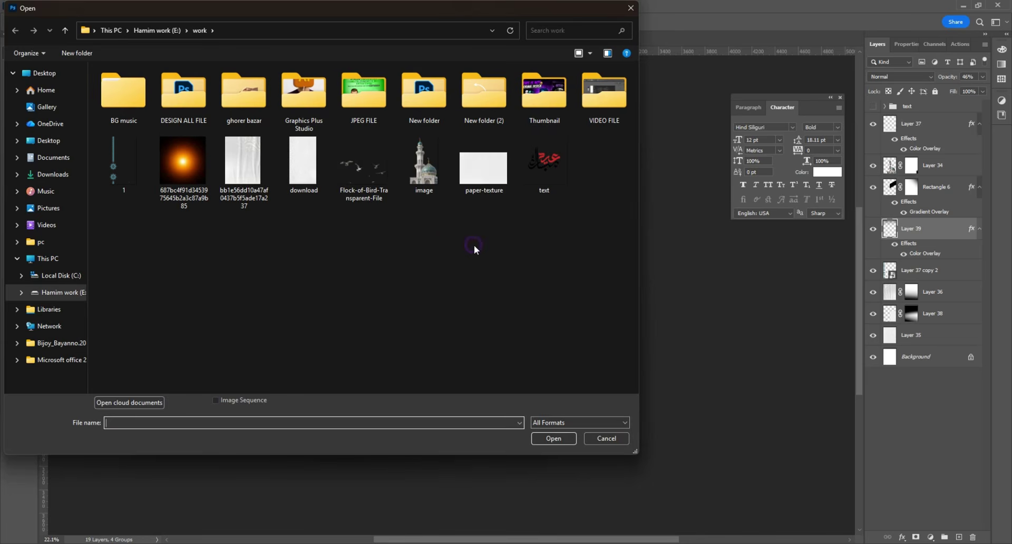
left_click(369, 168)
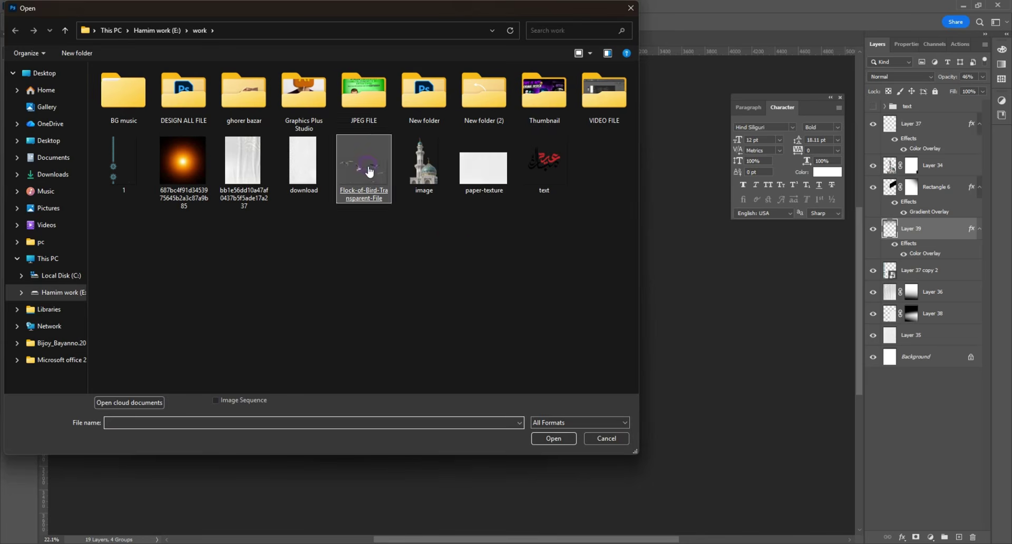
double_click(369, 169)
left_click_drag(264, 150, 474, 291)
left_click(499, 52)
- Resize the flock of birds and position it beside the dome's crescent, reaching the poster's right edge
key("ctrl+t")
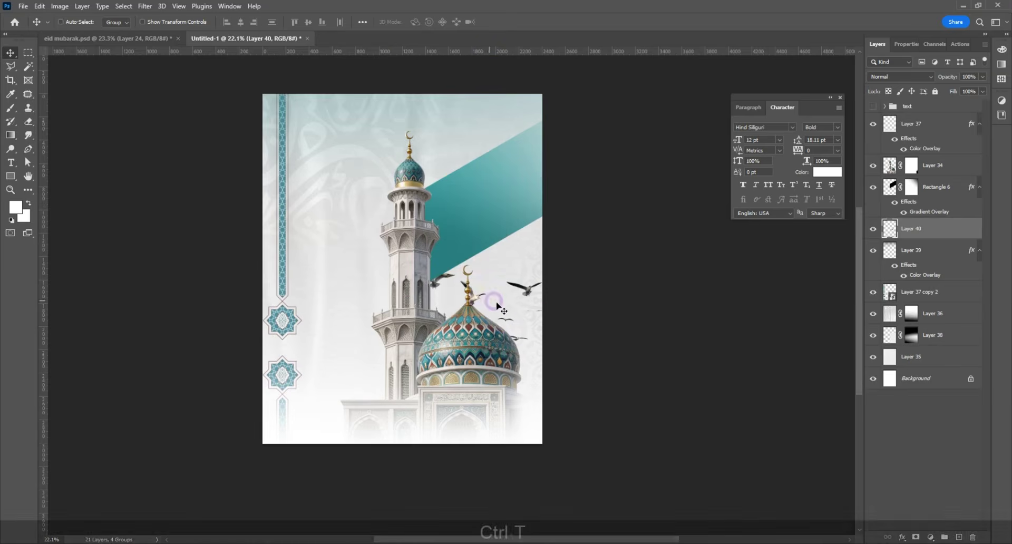
left_click_drag(559, 308, 516, 297)
key("Return")
key("Left")
key("Left")
key("Left")
key("Left")
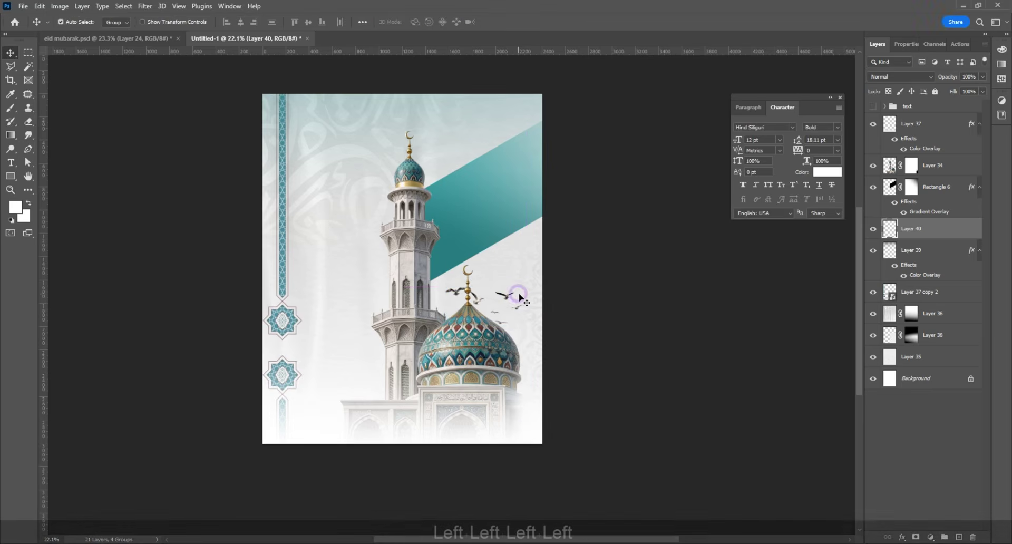
scroll(519, 297, "down", 1)
key("ctrl+t")
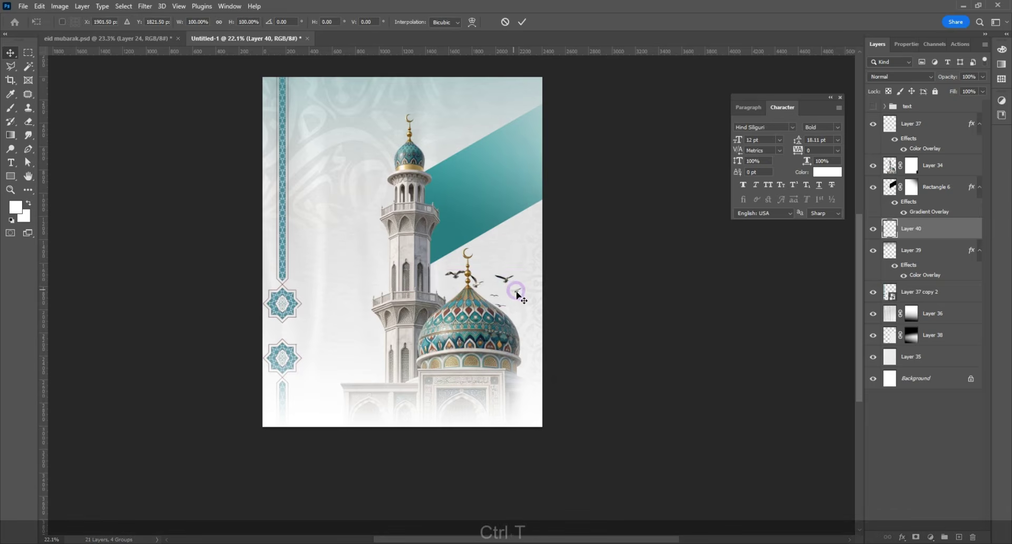
mouse_move(523, 289)
left_mouse_down()
mouse_move(555, 276)
mouse_move(553, 289)
mouse_move(530, 286)
left_mouse_up()
key("Return")
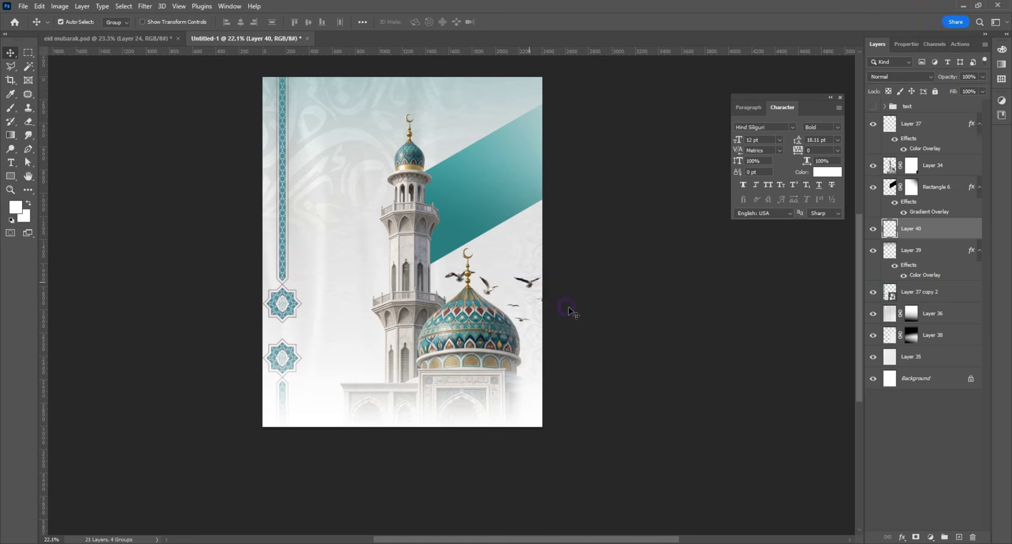
- Open the orange sun glow image, bring it into the poster, and move its layer directly below the text group
left_click(22, 12)
left_click(32, 25)
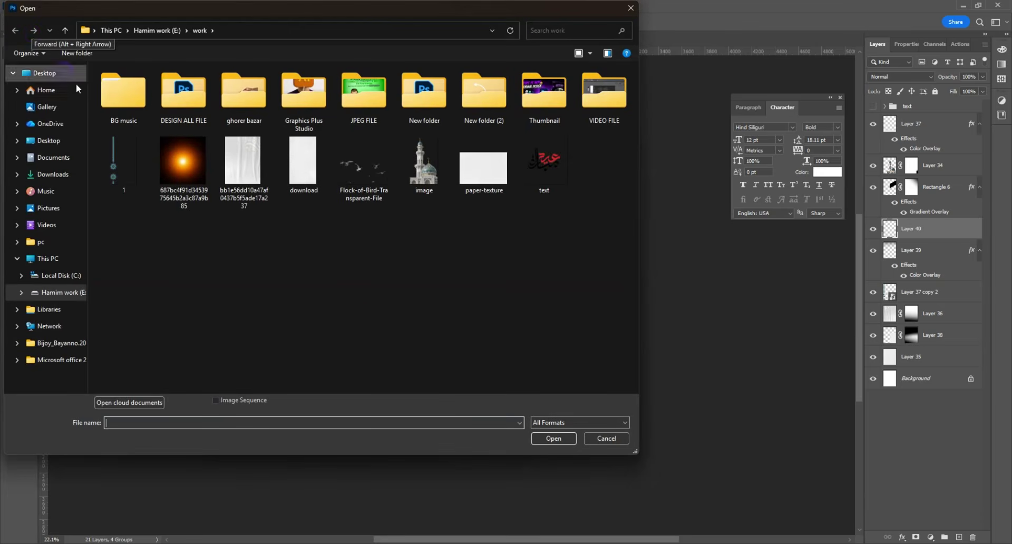
double_click(183, 161)
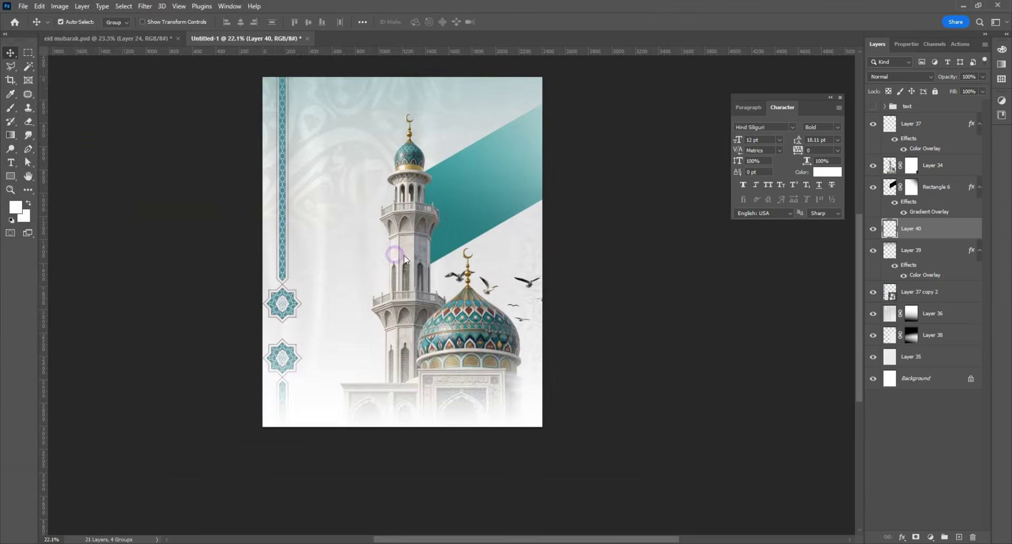
left_click_drag(345, 254, 426, 284)
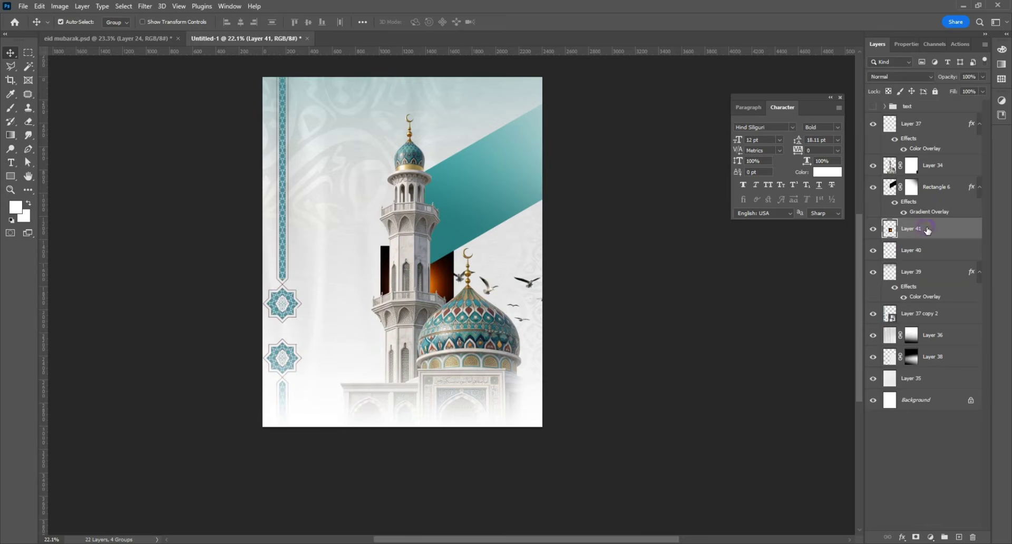
left_click_drag(927, 231, 921, 122)
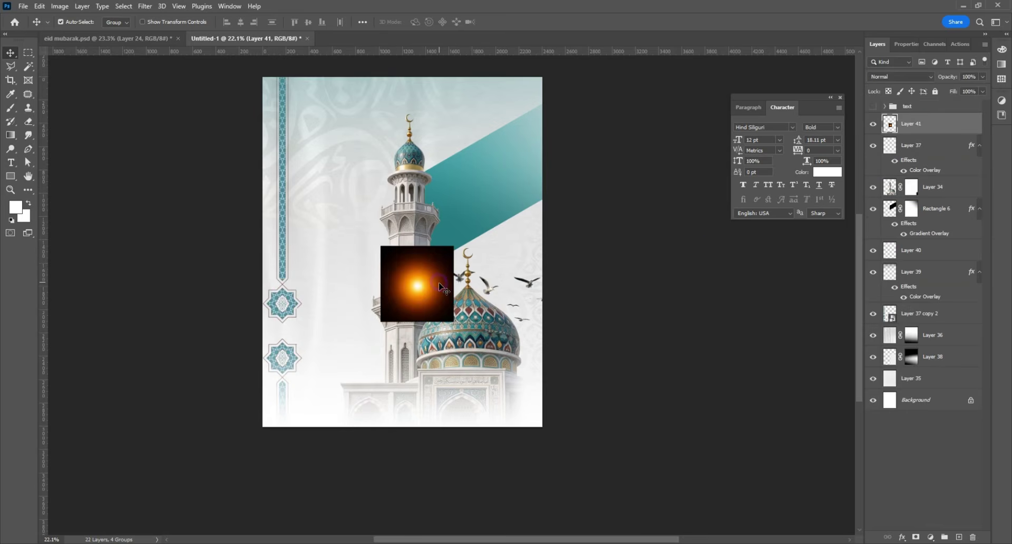
- Enlarge the sun glow, set its blending mode to Screen, and place it between the minaret and the dome
key("ctrl+t")
left_click_drag(452, 289, 499, 283)
key("Return")
left_click(878, 76)
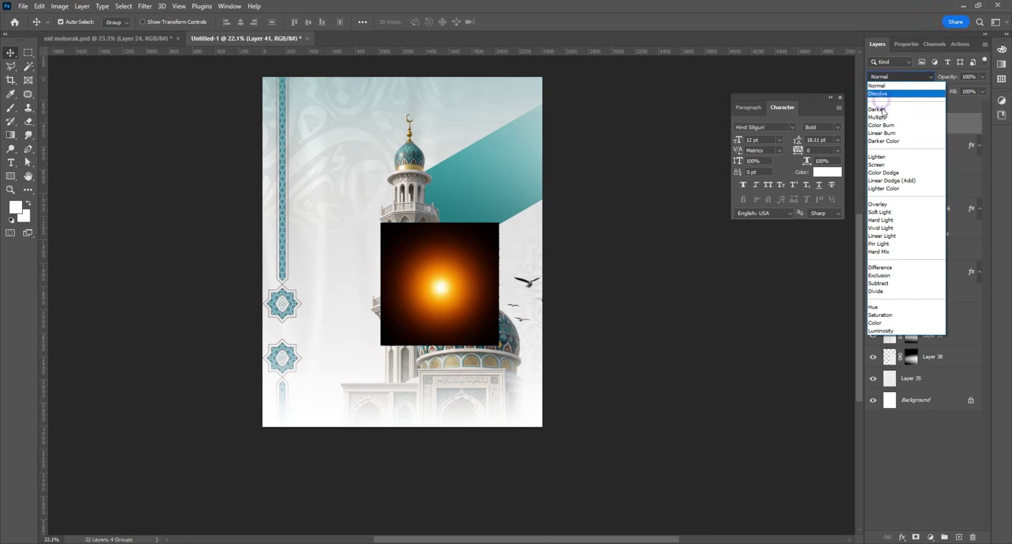
left_click(880, 165)
left_click_drag(441, 297, 449, 296)
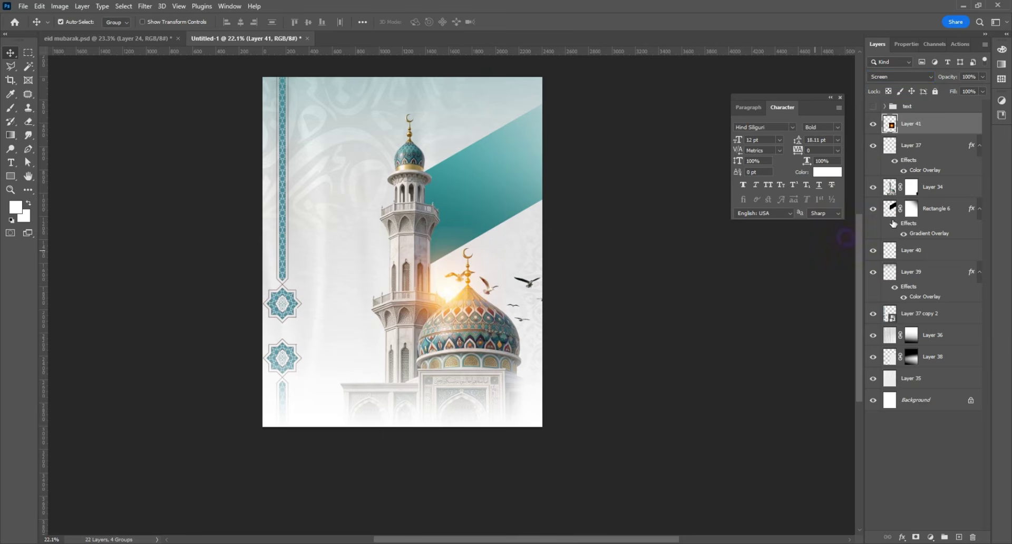
- Add a new layer above the sun glow and choose the Cloud 8 brush from Cloud Brushes 0981
left_click(958, 537)
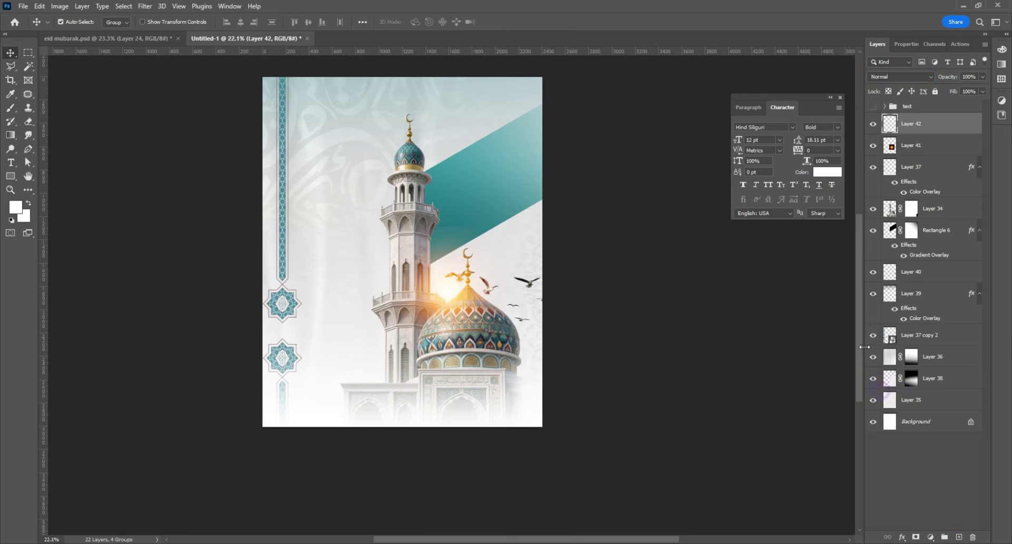
left_click(10, 108)
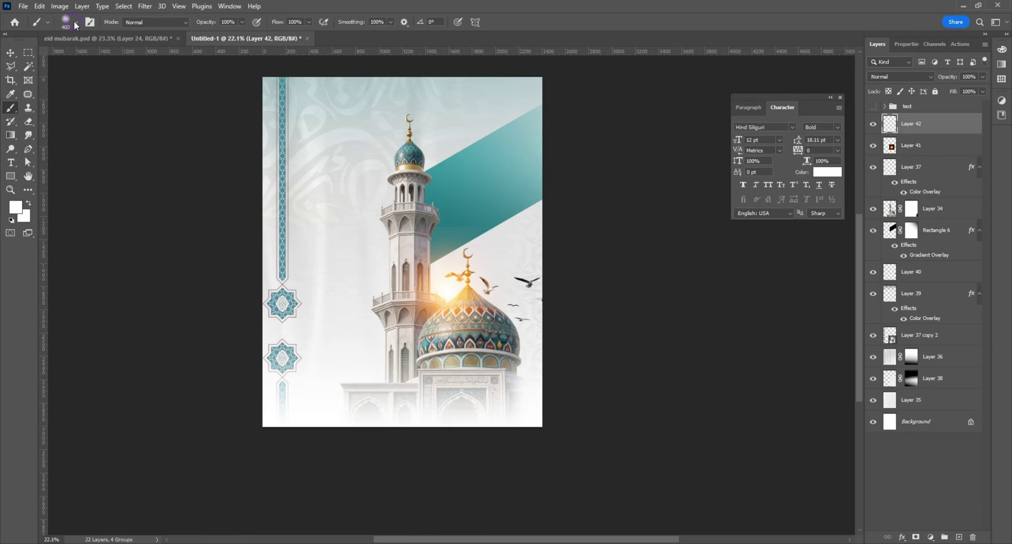
left_click(77, 23)
scroll(77, 282, "down", 10)
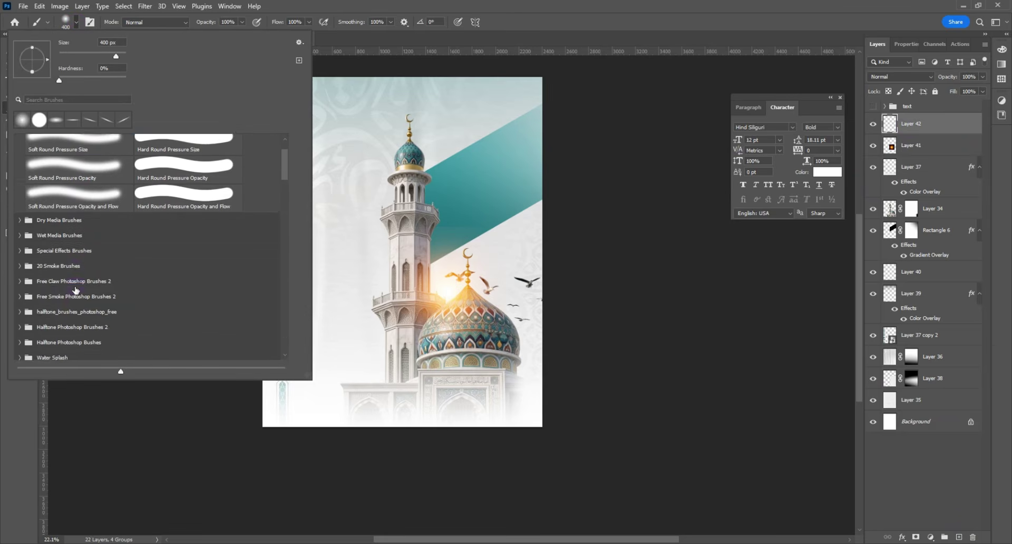
scroll(75, 290, "down", 10)
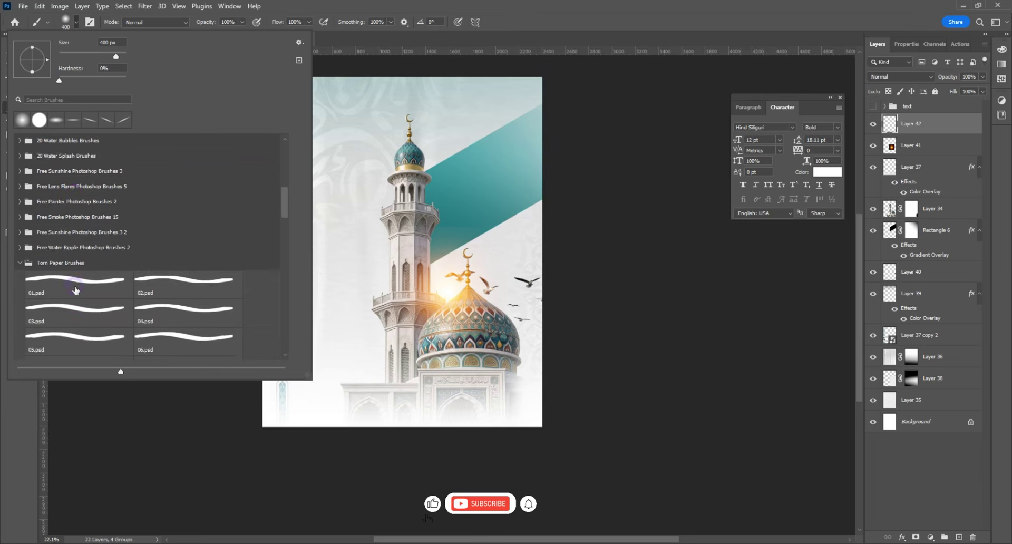
scroll(76, 290, "down", 3)
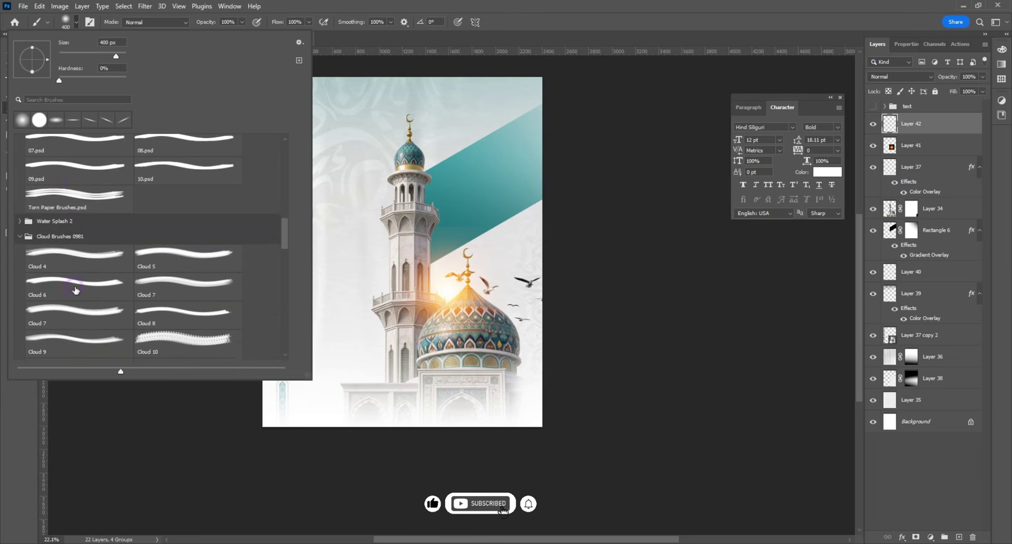
left_click(151, 301)
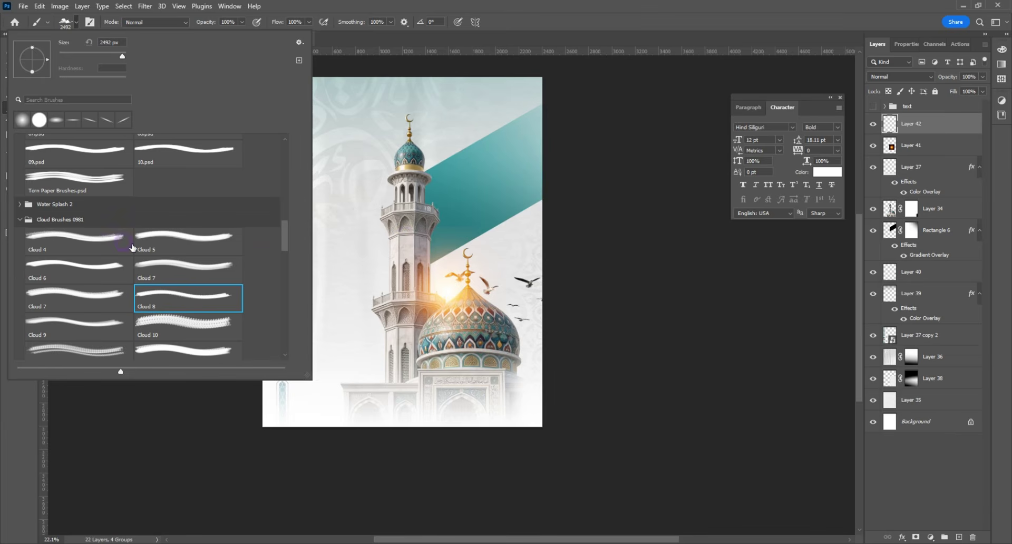
- Stamp a 400 px white cloud just left of the minaret's dome and move its layer below Rectangle 6
left_click(405, 195)
key("ctrl+z")
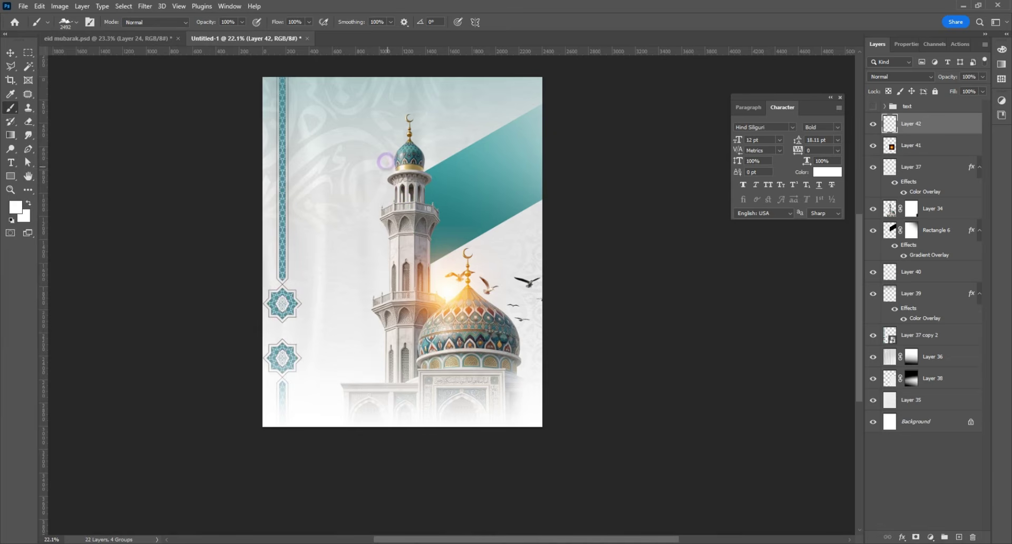
key("bracketleft")
key("bracketleft")
key("bracketleft")
key("bracketleft")
key("bracketleft")
key("bracketleft")
key("bracketleft")
key("bracketleft")
key("bracketleft")
key("bracketleft")
key("bracketleft")
key("bracketleft")
key("bracketleft")
key("bracketleft")
key("bracketleft")
key("bracketleft")
key("bracketleft")
key("bracketleft")
key("bracketleft")
key("bracketleft")
key("bracketleft")
key("bracketright")
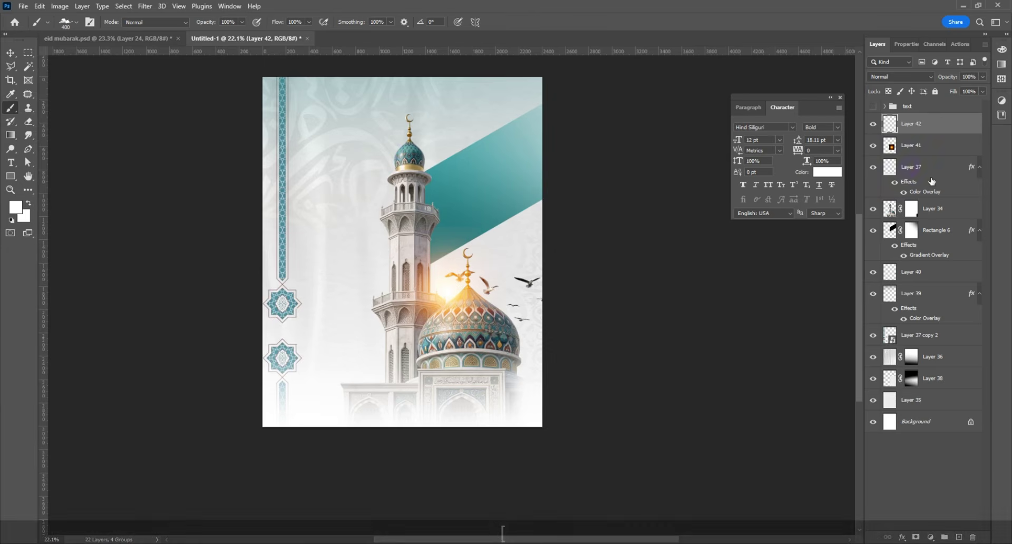
left_click(391, 155)
left_click_drag(952, 127, 938, 262)
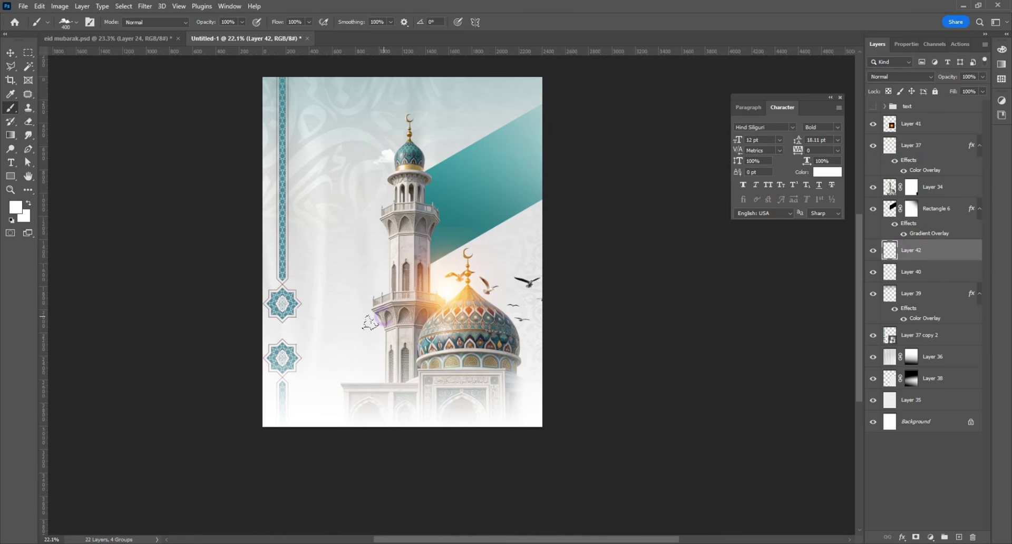
- Add a new layer above the small cloud's layer and try a 500 px cloud stamp on it
left_click(960, 537)
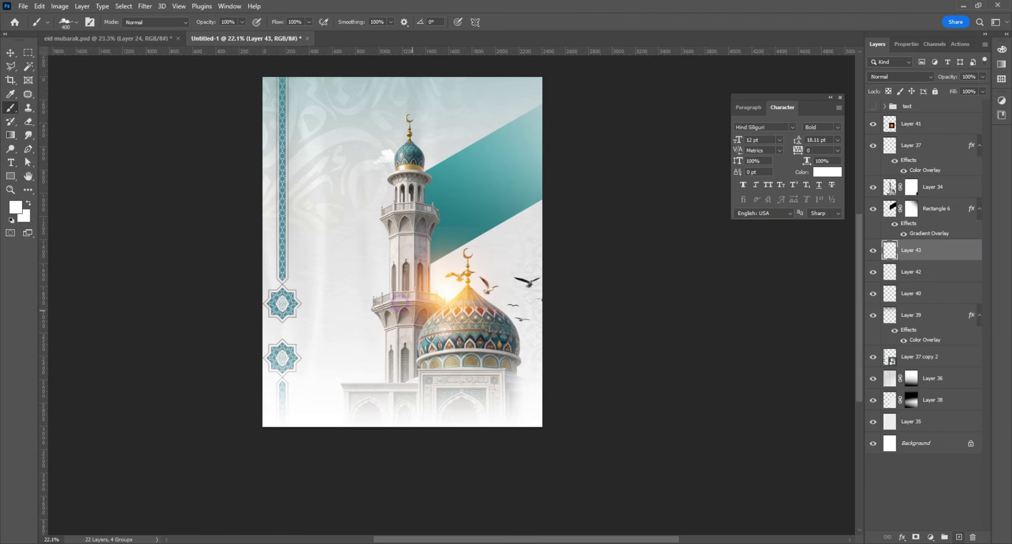
key("bracketright")
key("ctrl+z")
scroll(429, 180, "up", 2)
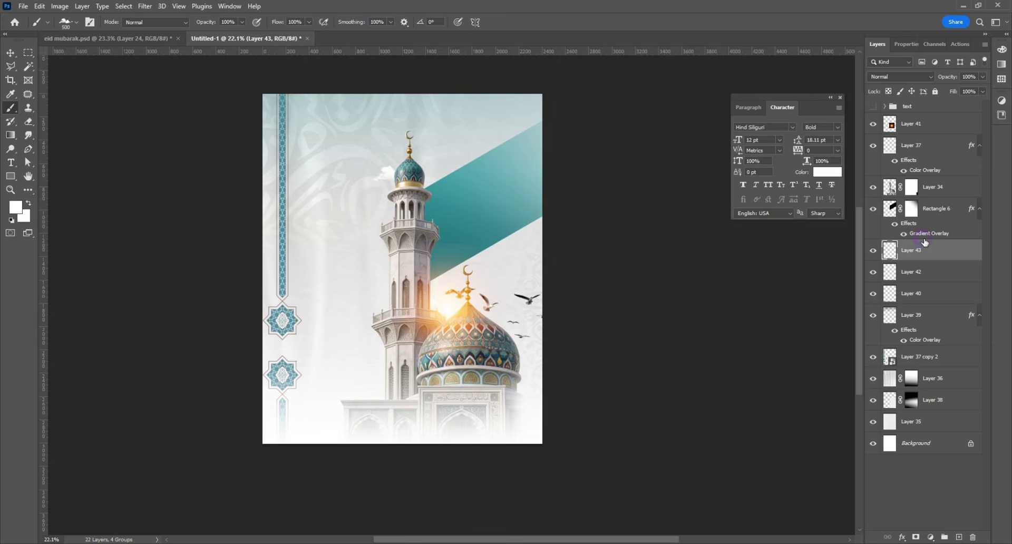
- Add a new layer above Layer 37 and choose the 1024 px Cloud 7 brush
left_click(930, 149)
left_click(958, 536)
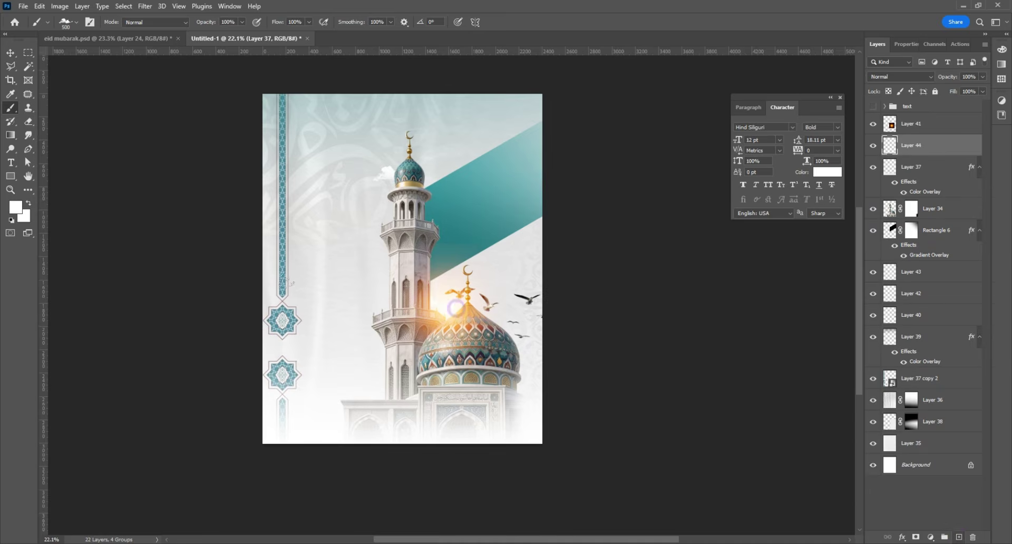
left_click(77, 22)
left_click(62, 234)
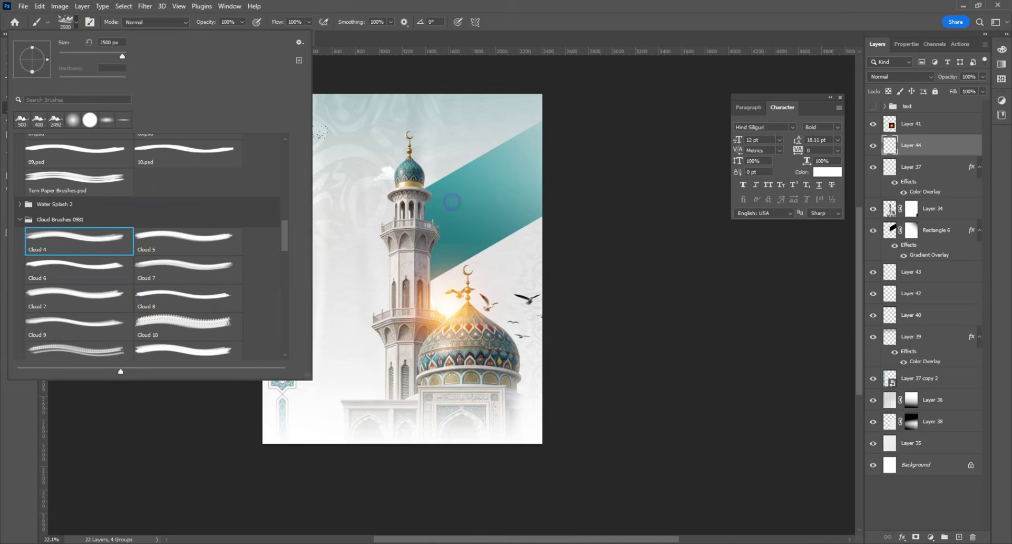
left_click(98, 273)
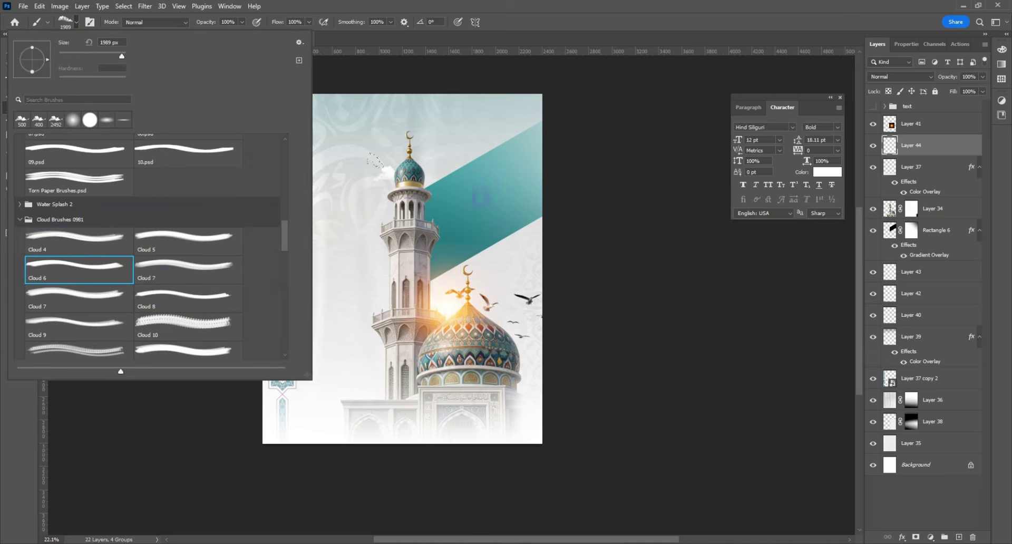
left_click(117, 294)
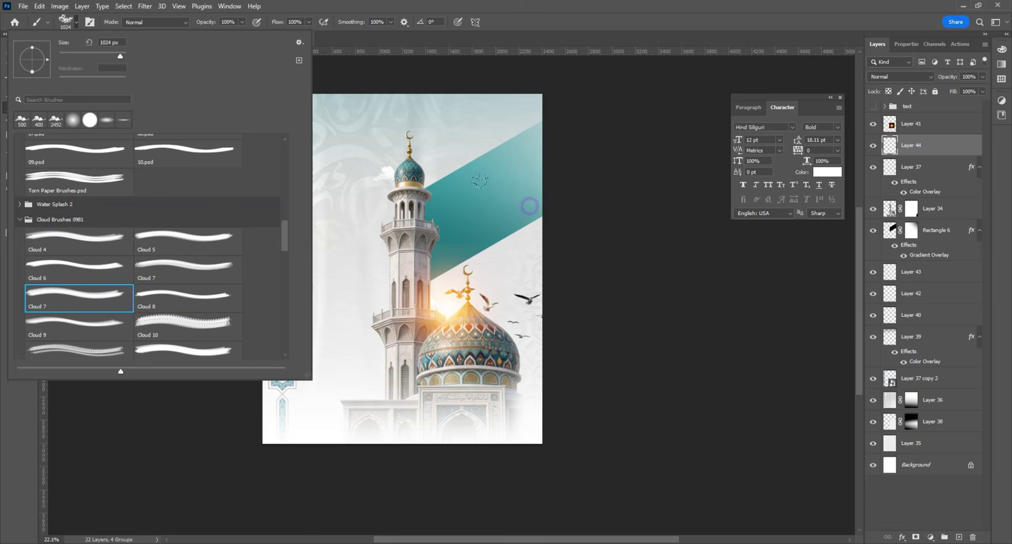
- Stamp a 1200 px cloud over the right end of the teal band and move its layer directly above Rectangle 6
left_click(530, 207)
key("ctrl+z")
key("bracketright")
key("bracketright")
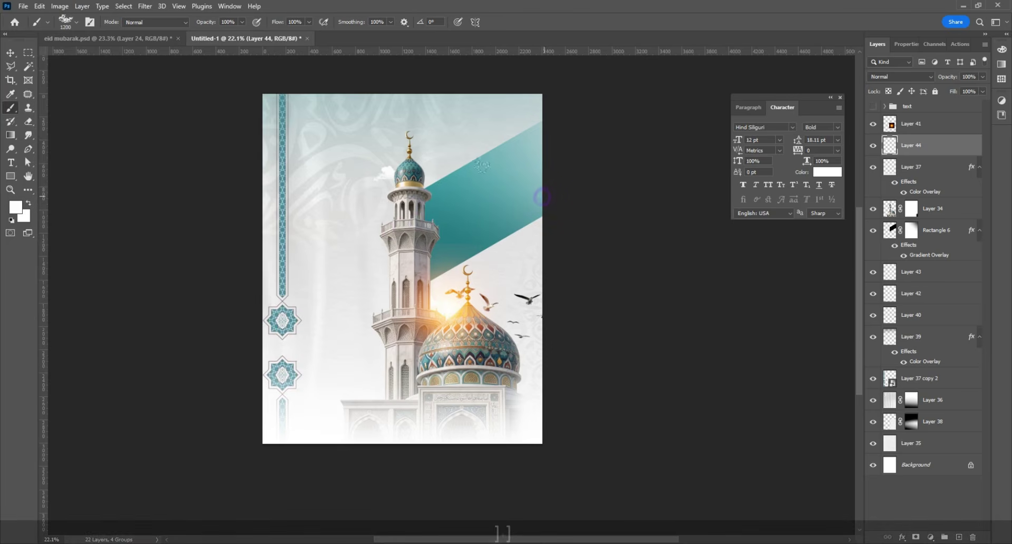
left_click(538, 201)
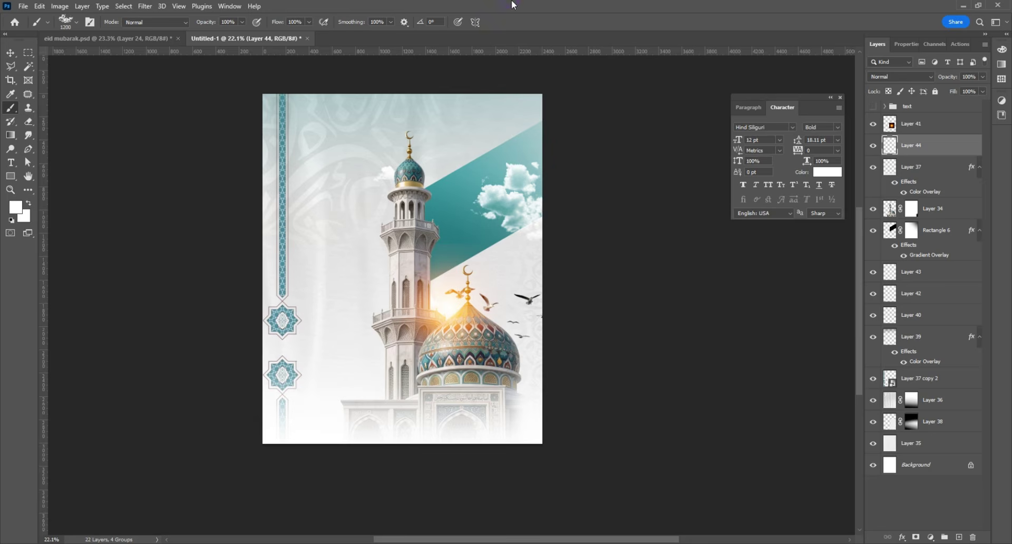
left_click_drag(933, 150, 937, 210)
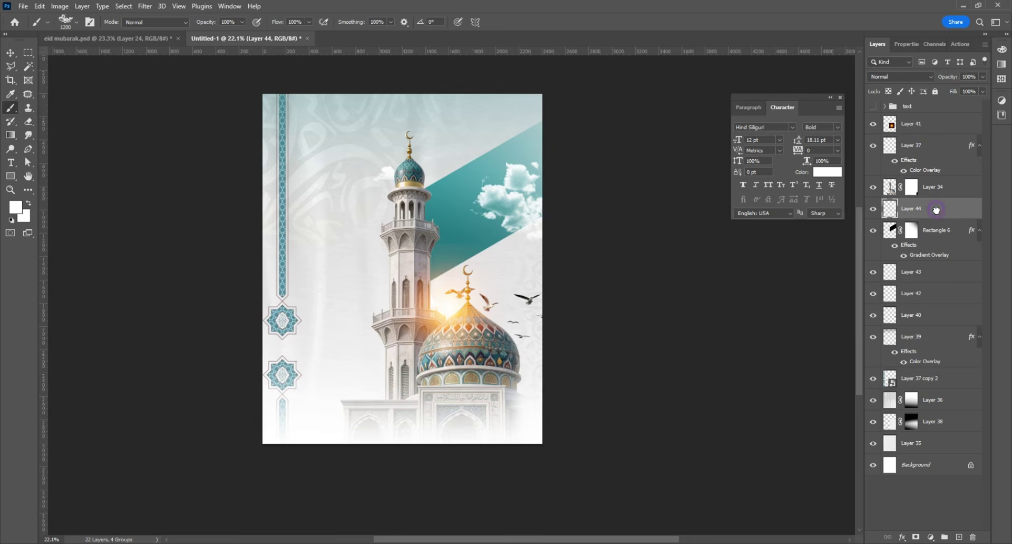
- Convert the large cloud layer to a smart object, clip it to Rectangle 6, and convert Rectangle 6 to a smart object
right_click(938, 212)
left_click(842, 244)
right_click(936, 221)
left_click(839, 325)
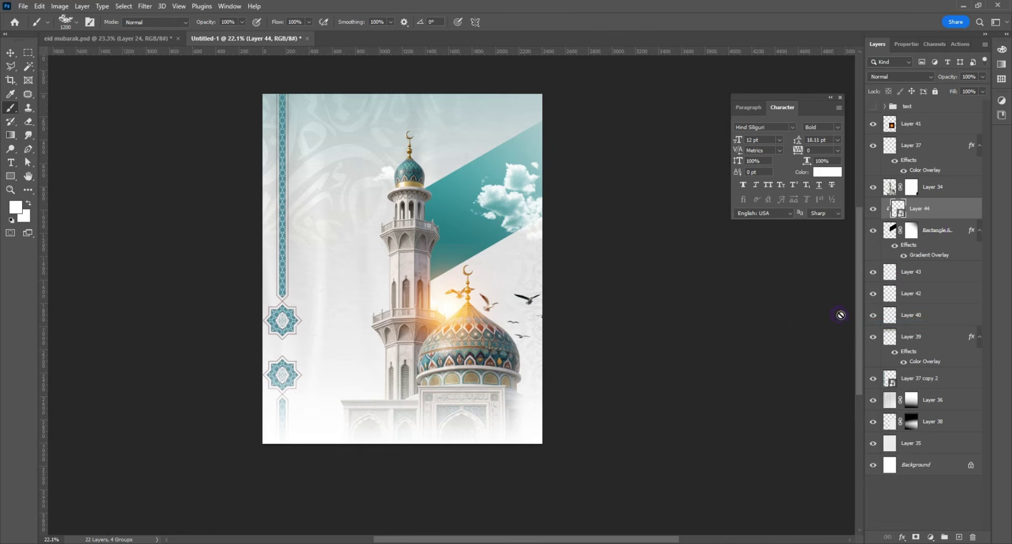
right_click(940, 234)
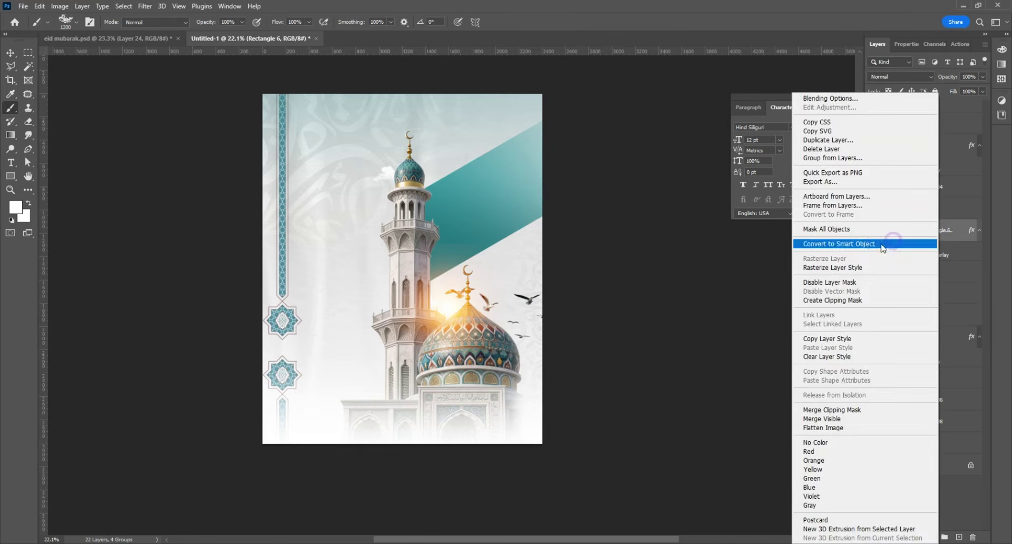
left_click(840, 242)
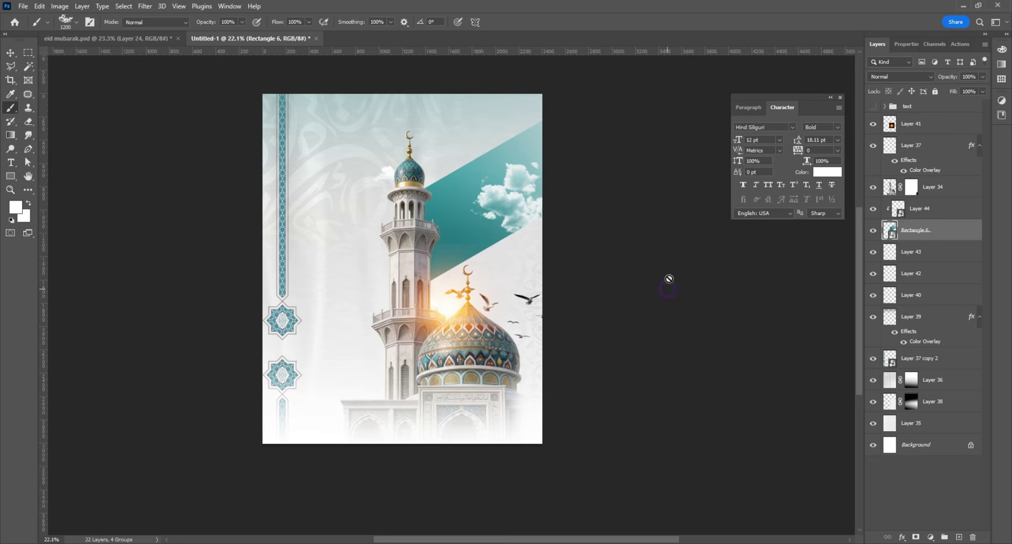
- Add a new layer above the mosque's Layer 34 and choose the 1024 px Cloud 7 brush
left_click(940, 187)
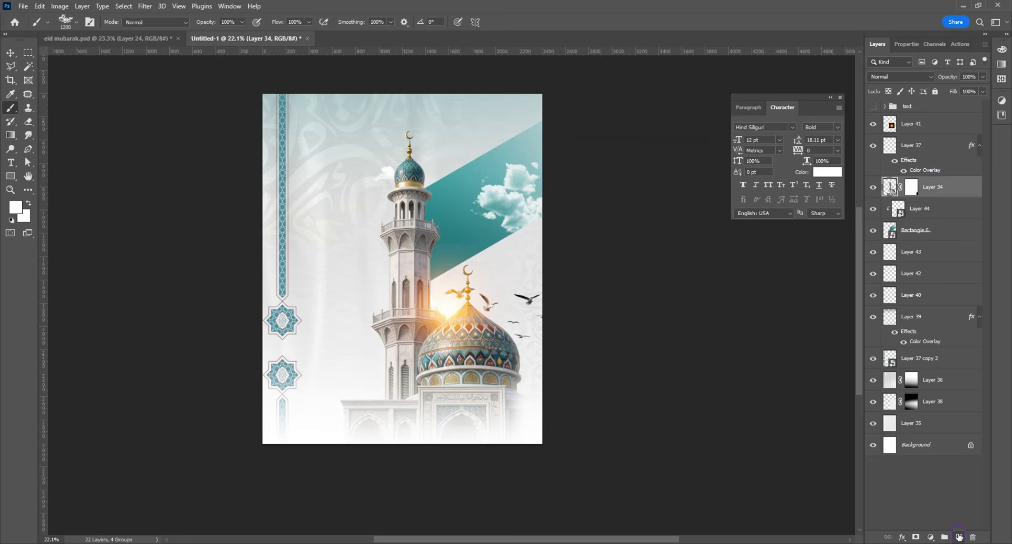
left_click(960, 536)
left_click(71, 23)
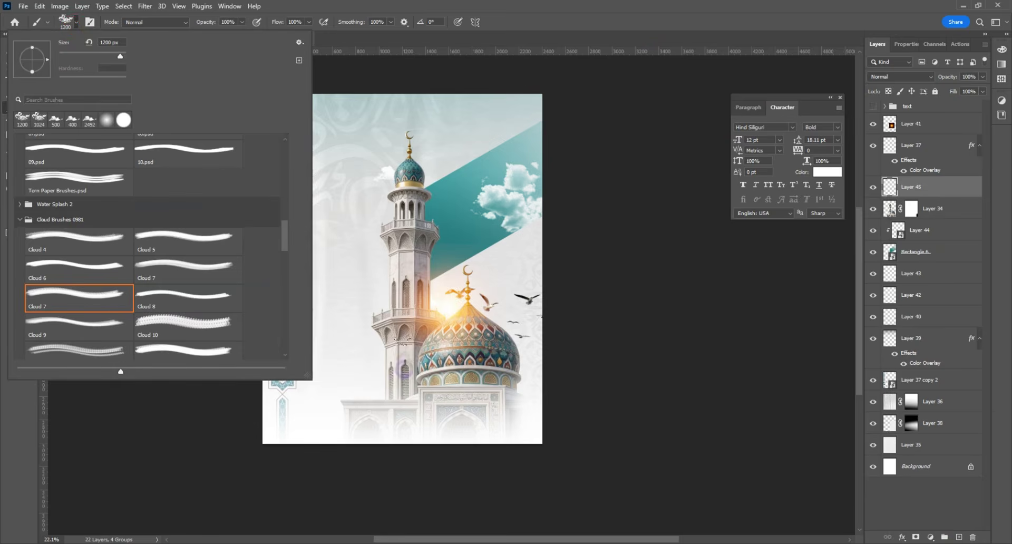
left_click(59, 238)
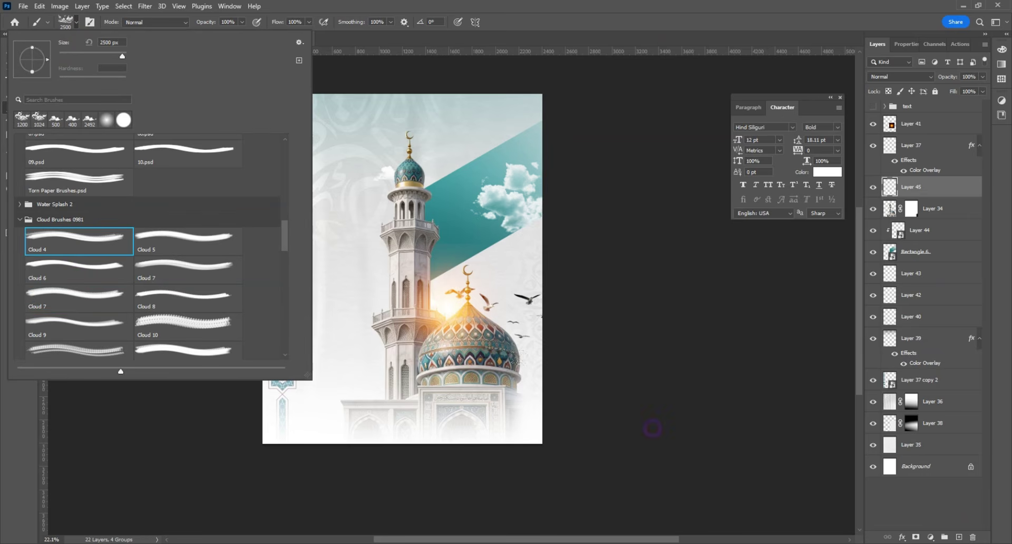
left_click(90, 326)
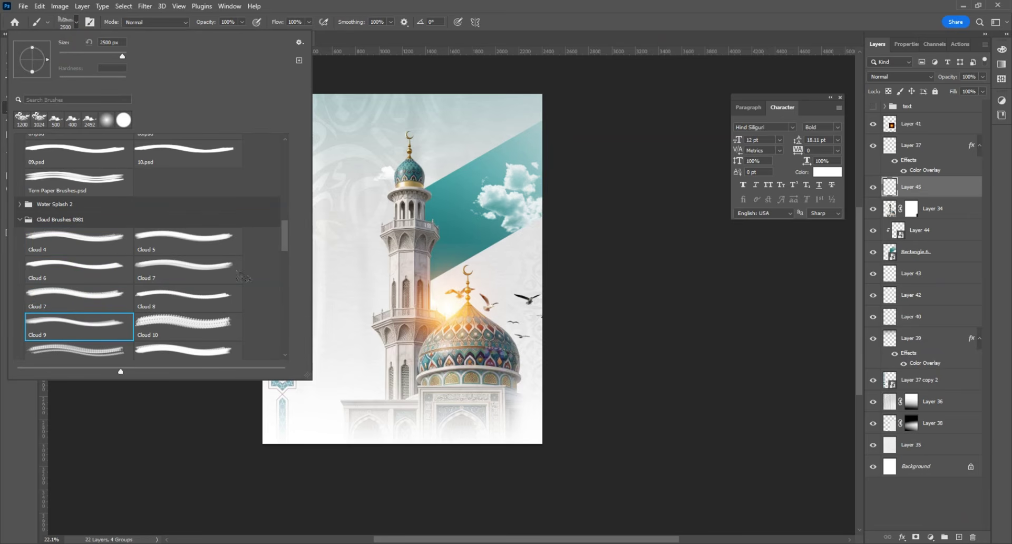
left_click(102, 301)
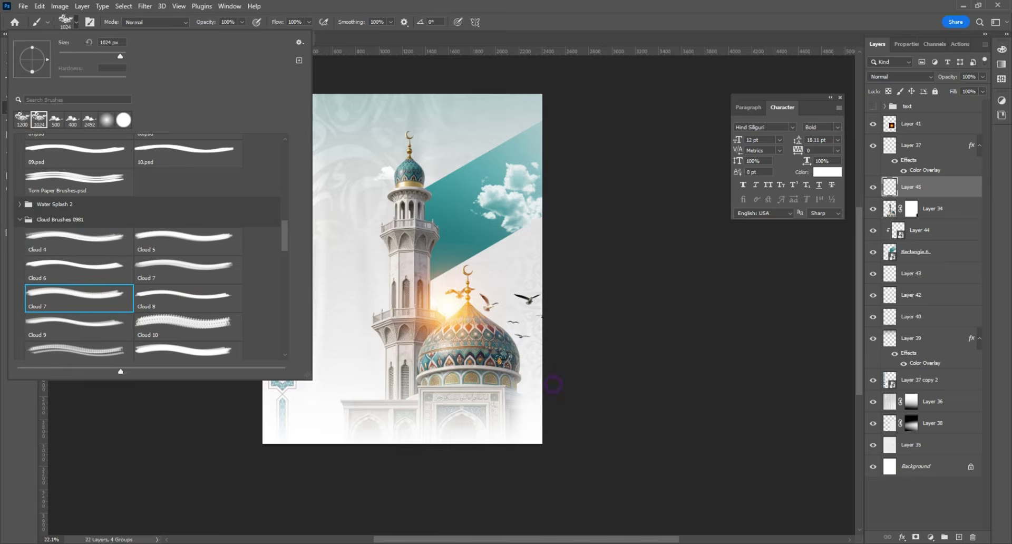
- Stamp a white cloud at the poster's right edge beside the dome's base, redo its placement slightly lower, and reduce the layer's opacity
left_click(554, 385)
key("ctrl+z")
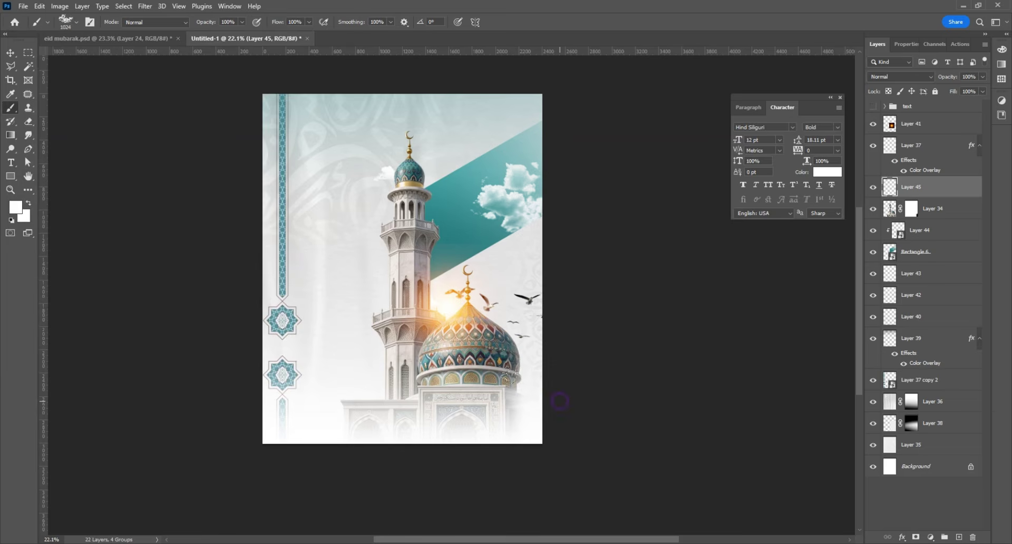
left_click(561, 401)
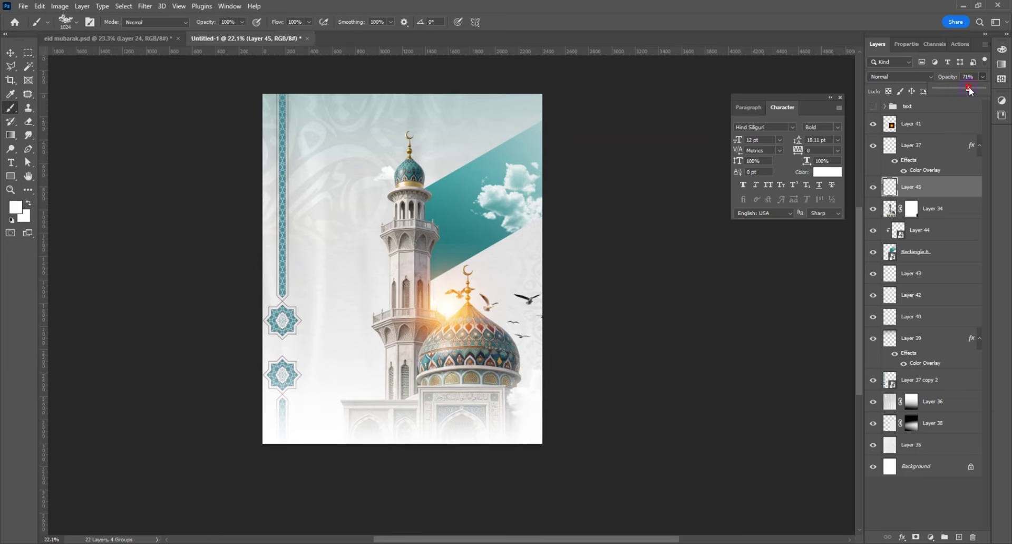
- Transform the small cloud beside the minaret's top dome and move its layer directly above Layer 45
key("v")
left_click(383, 175, "ctrl")
key("ctrl+t")
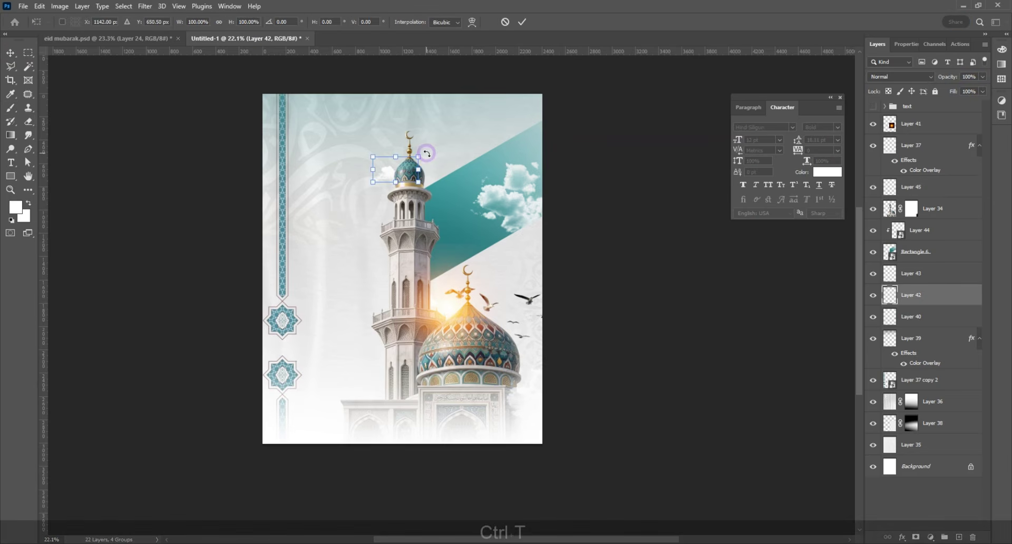
left_click_drag(425, 156, 382, 172)
key("Return")
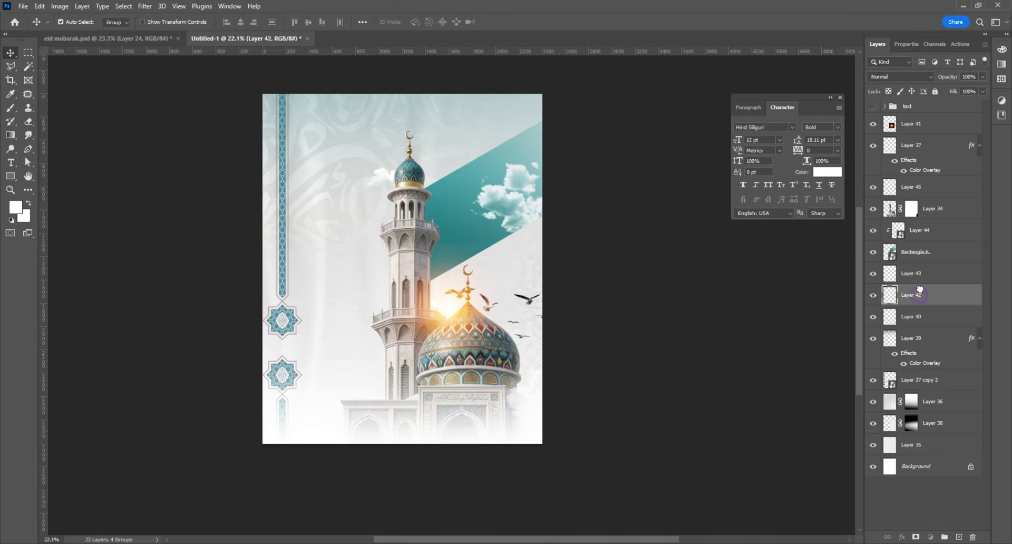
left_click_drag(918, 292, 915, 186)
- Open the mosque's Layer 34 in the Camera Raw Filter and show the before and after views side by side
scroll(390, 272, "down", 2)
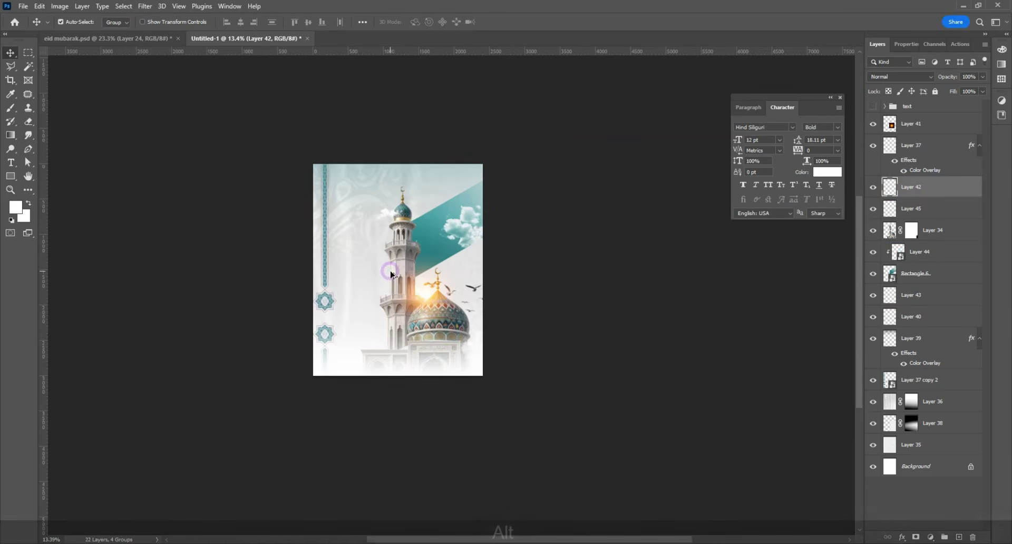
scroll(408, 287, "up", 1)
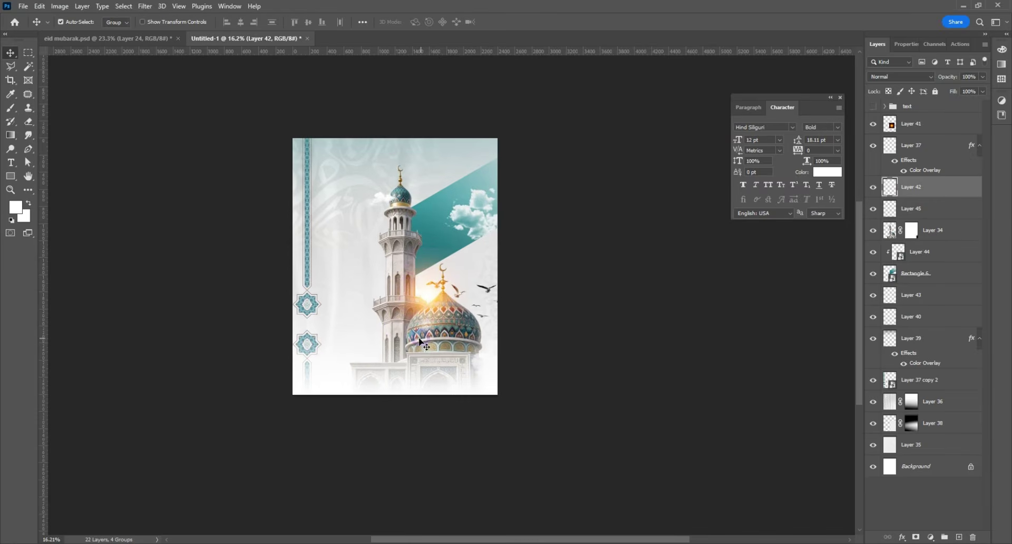
left_click(392, 331)
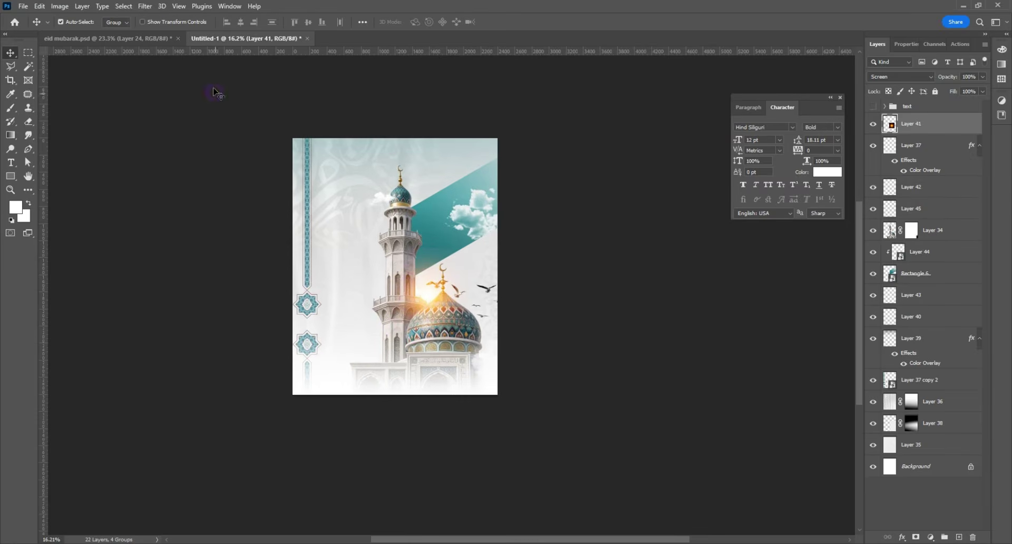
left_click(935, 233)
left_click(145, 6)
left_click(161, 85)
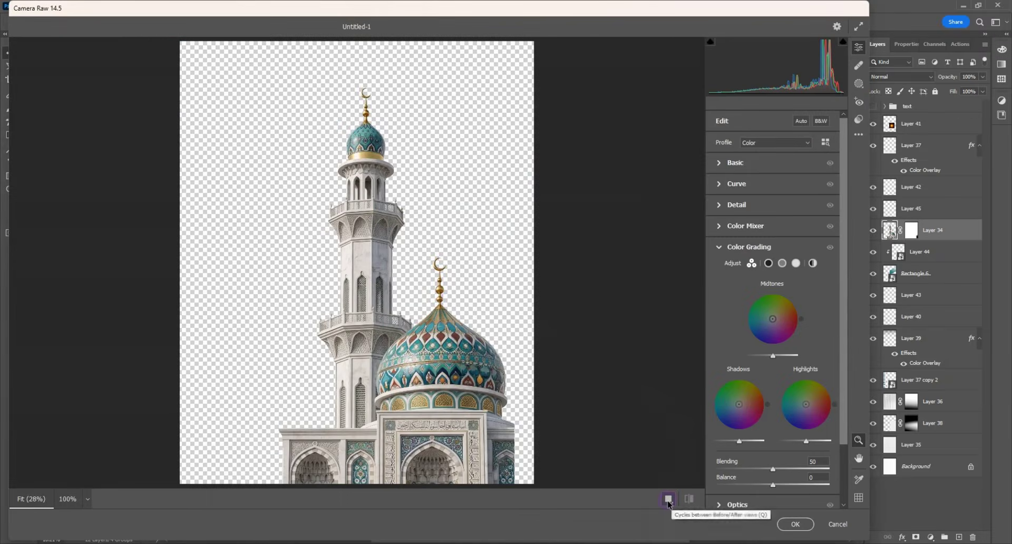
left_click(668, 500)
key("alt")
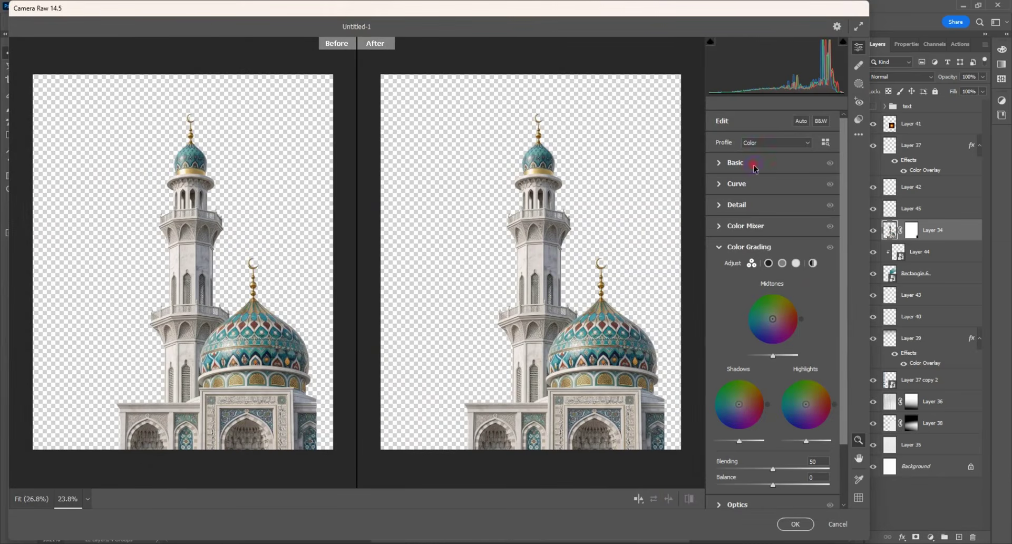
- Set the mosque's Exposure to +0.45, Contrast +60, Highlights -71, Shadows +32, Whites -20, Blacks +36, Texture +41 and Clarity +19
left_click(755, 168)
left_click_drag(773, 246, 785, 367)
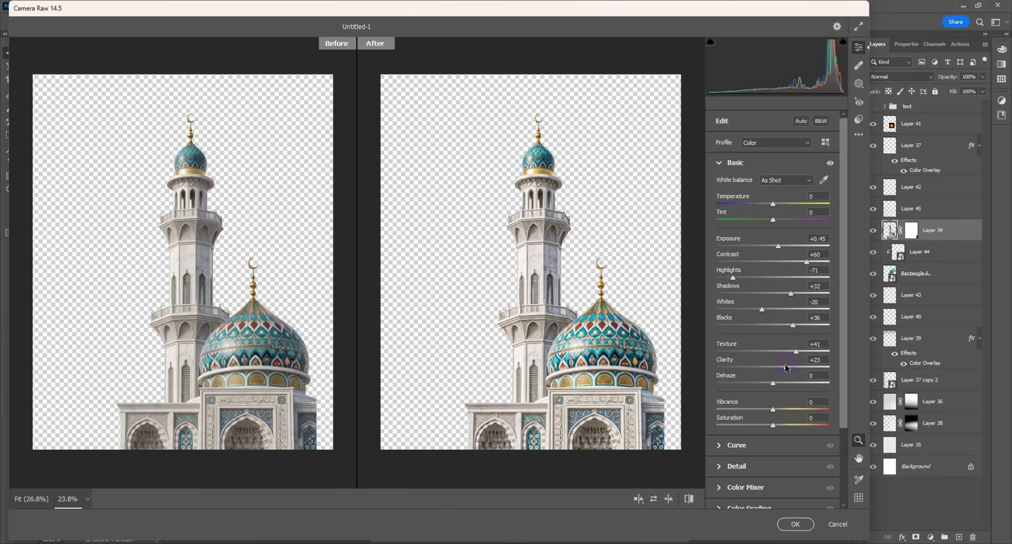
scroll(785, 366, "down", 3)
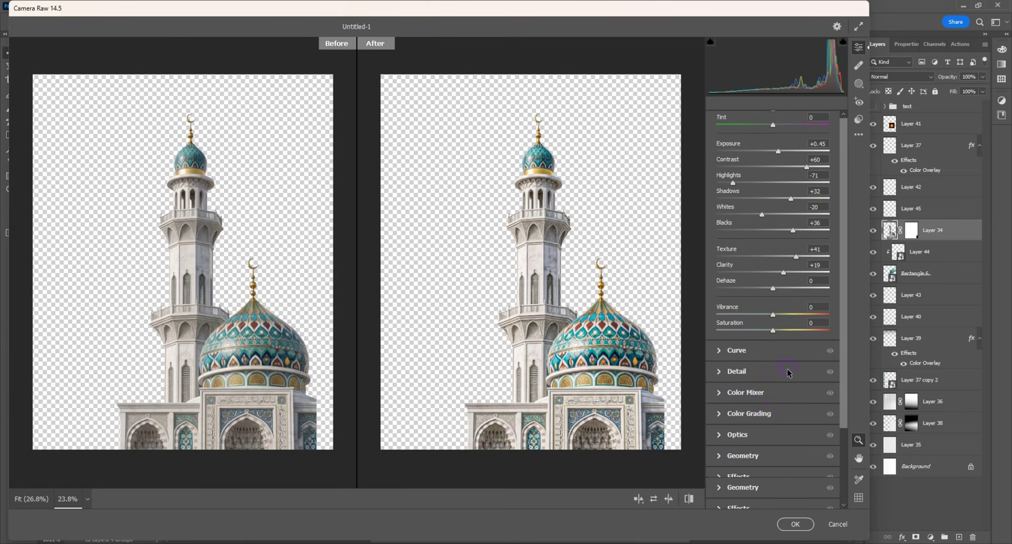
- Slightly darken the midtones and lighten the shadows in the mosque's Color Grading, and apply the Camera Raw filter
left_click(769, 415)
left_click_drag(774, 355, 768, 357)
left_click_drag(741, 441, 754, 444)
left_click(796, 525)
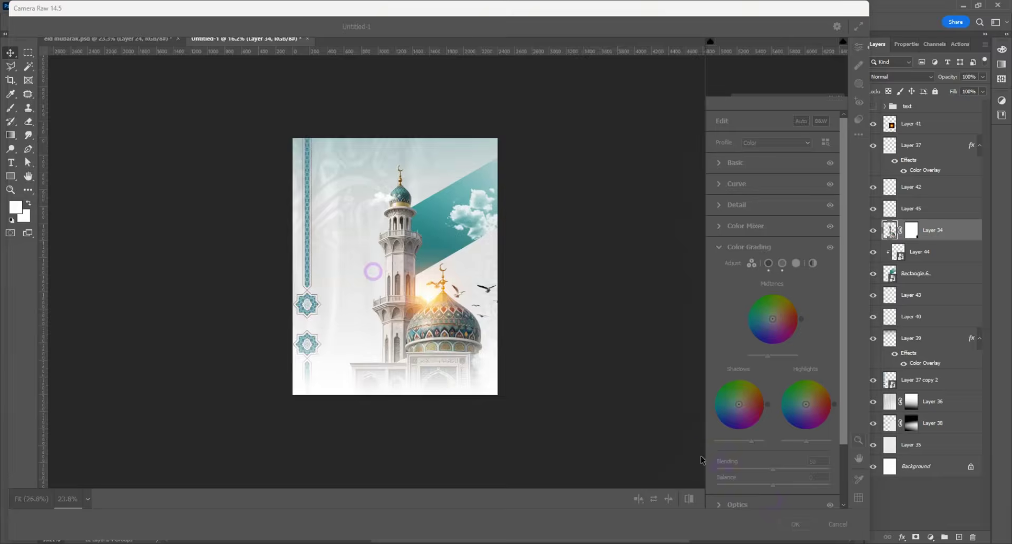
scroll(363, 327, "up", 1)
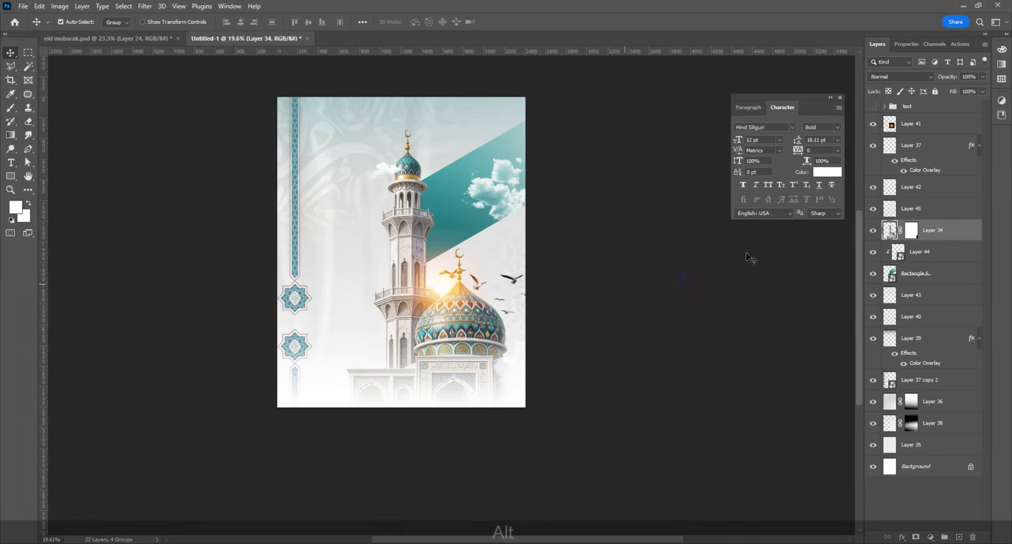
- Show the hidden text group on the poster and select it
left_click(873, 106)
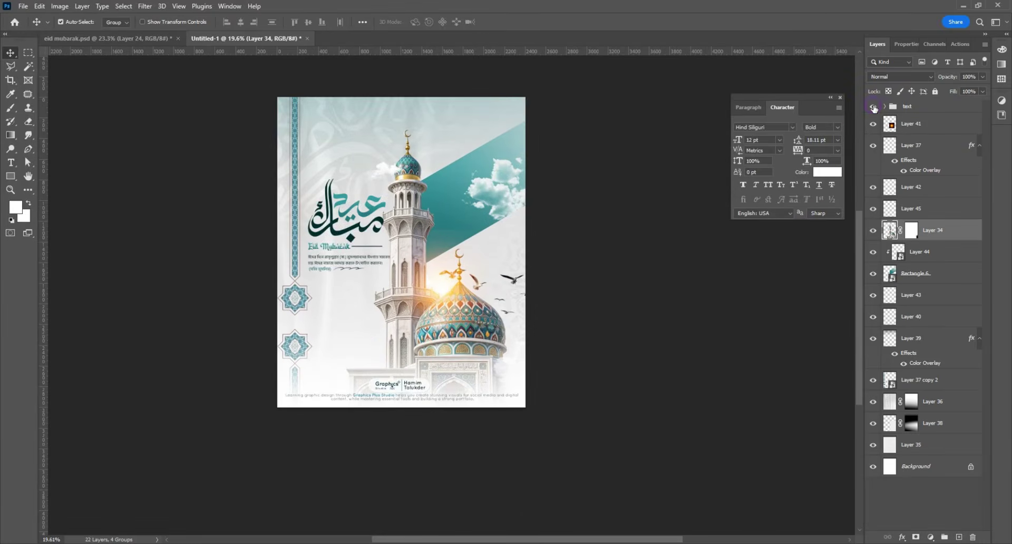
left_click(931, 108)
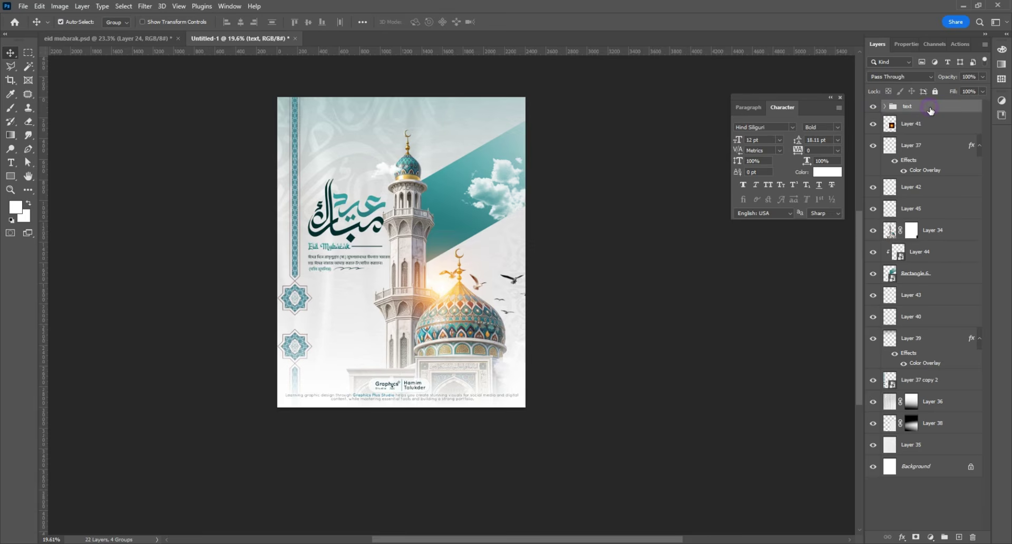
right_click(931, 111)
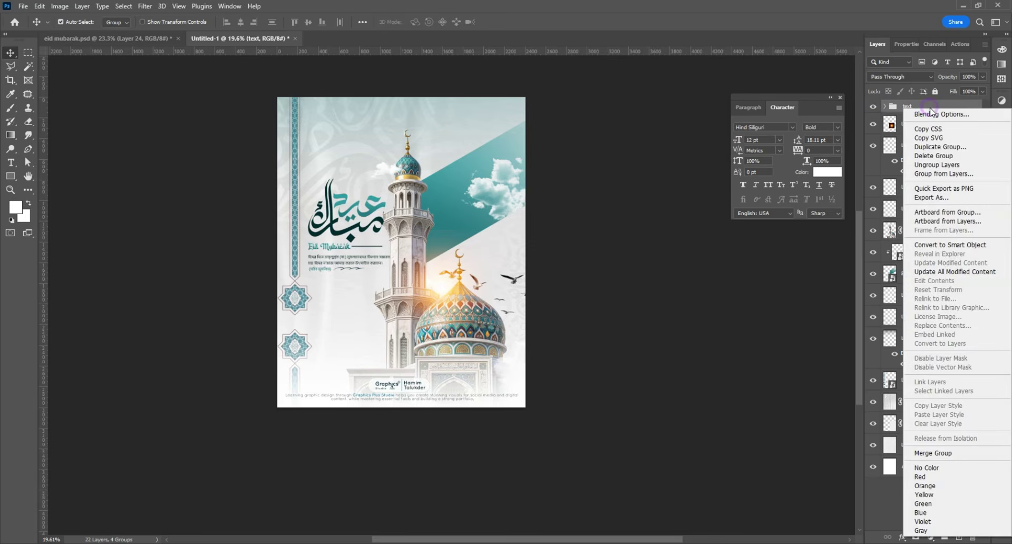
left_click(926, 105)
- Nudge the mosque's Layer 34 slightly to the right, away from the greeting text
left_click(458, 328)
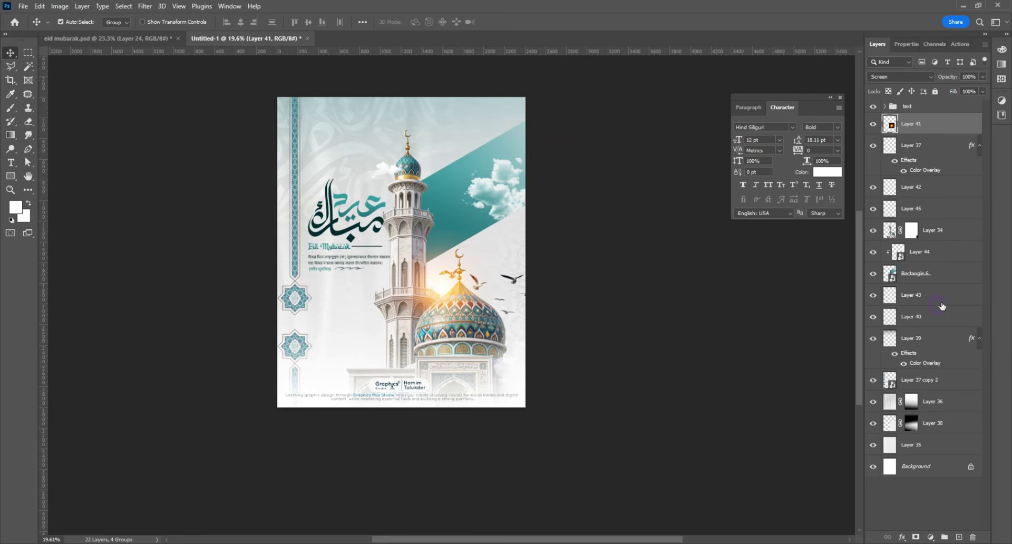
left_click(937, 237)
key("Right")
key("Right")
key("Right")
key("Right")
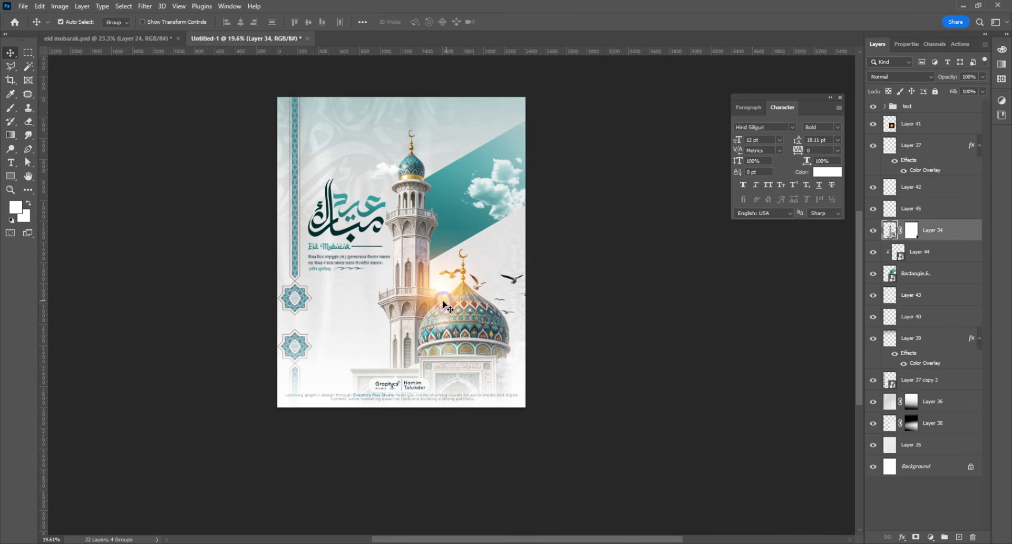
- Ungroup the text group into its separate subgroups
left_click(371, 204)
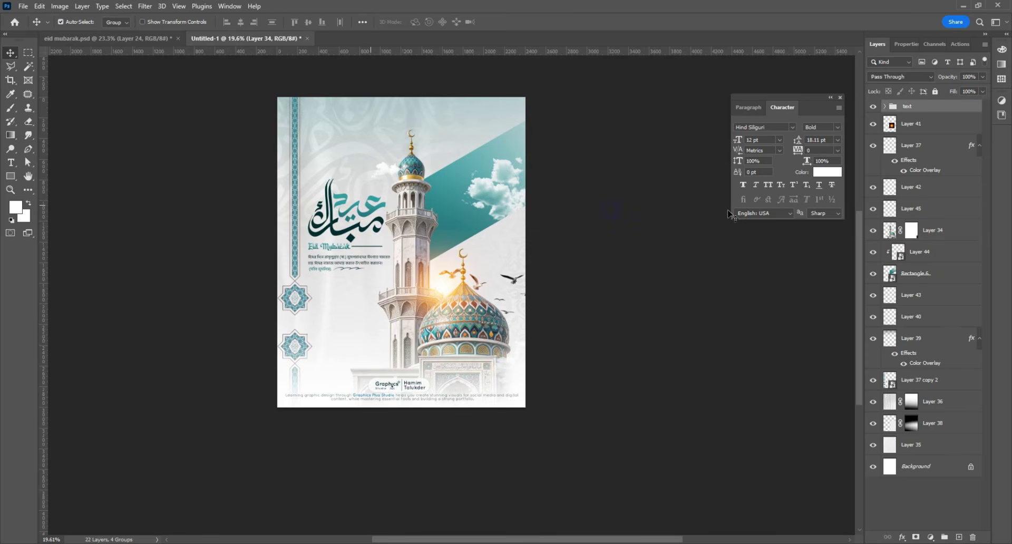
right_click(932, 109)
left_click(941, 172)
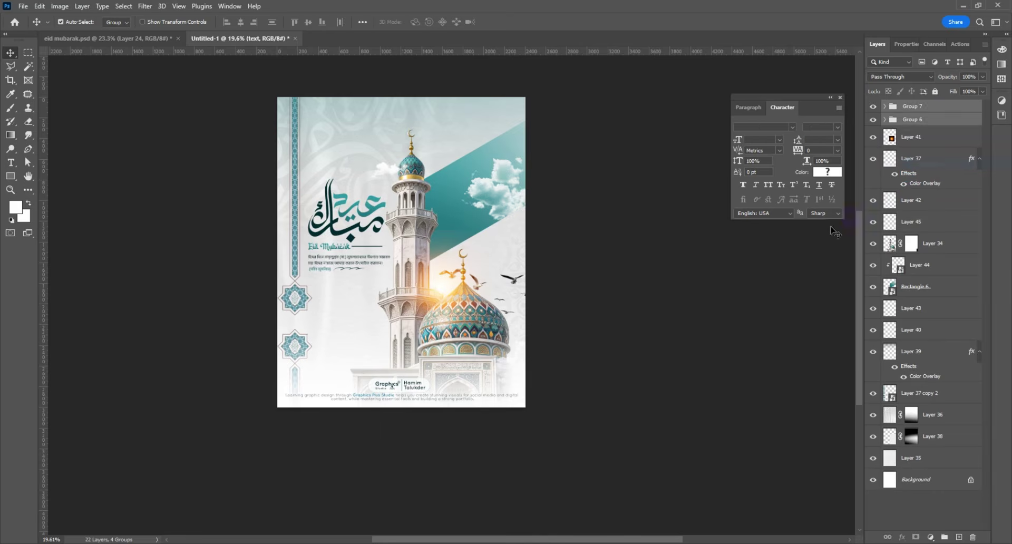
- Shift the Eid Mubarak lettering group slightly left and scale it to 98%
scroll(372, 212, "up", 2)
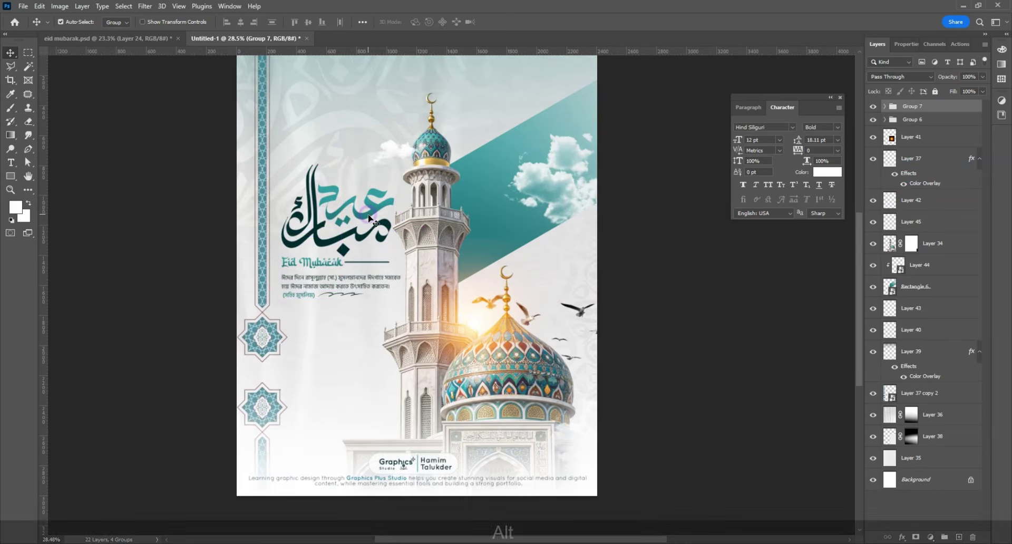
scroll(313, 258, "up", 1)
scroll(314, 258, "up", 1)
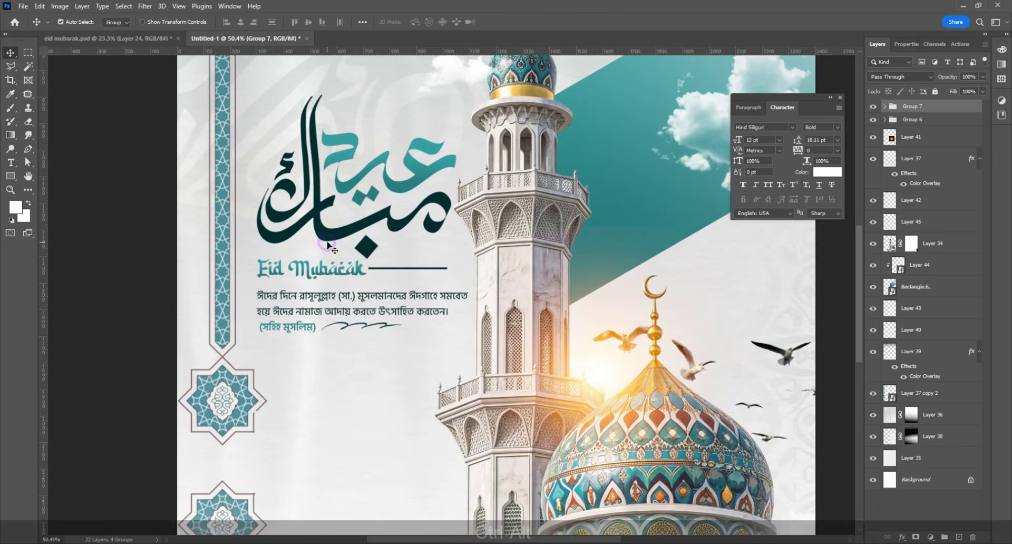
left_click_drag(330, 240, 323, 240)
key("ctrl+t")
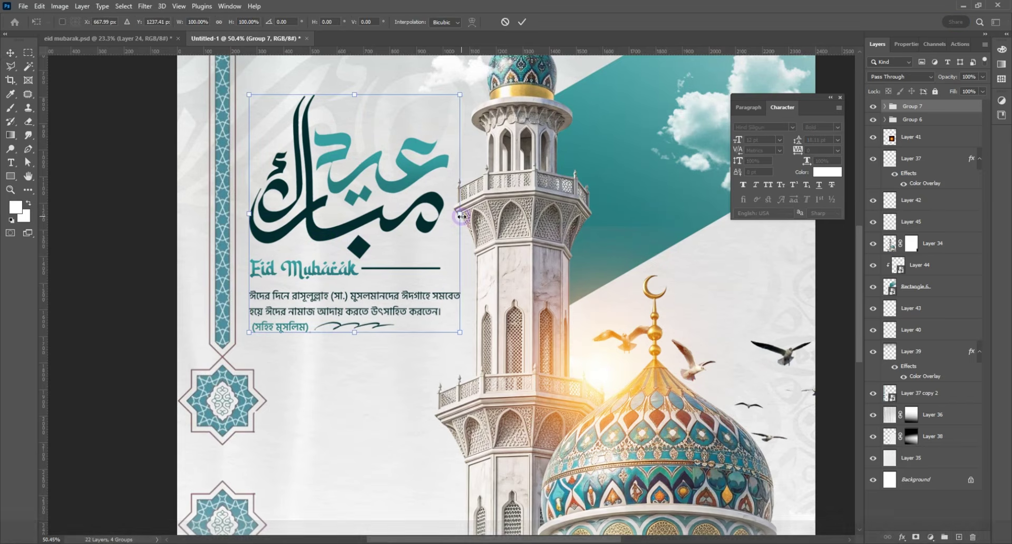
left_click_drag(461, 214, 457, 214)
key("shift+Return")
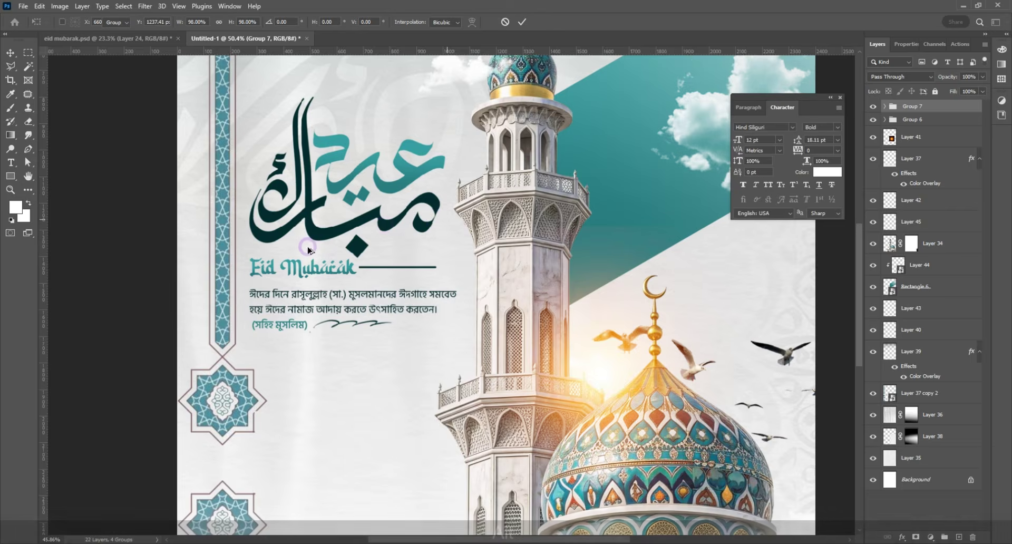
- Stamp all visible layers into a new top layer and open it in the Camera Raw Filter
scroll(262, 294, "down", 5)
scroll(400, 291, "up", 4)
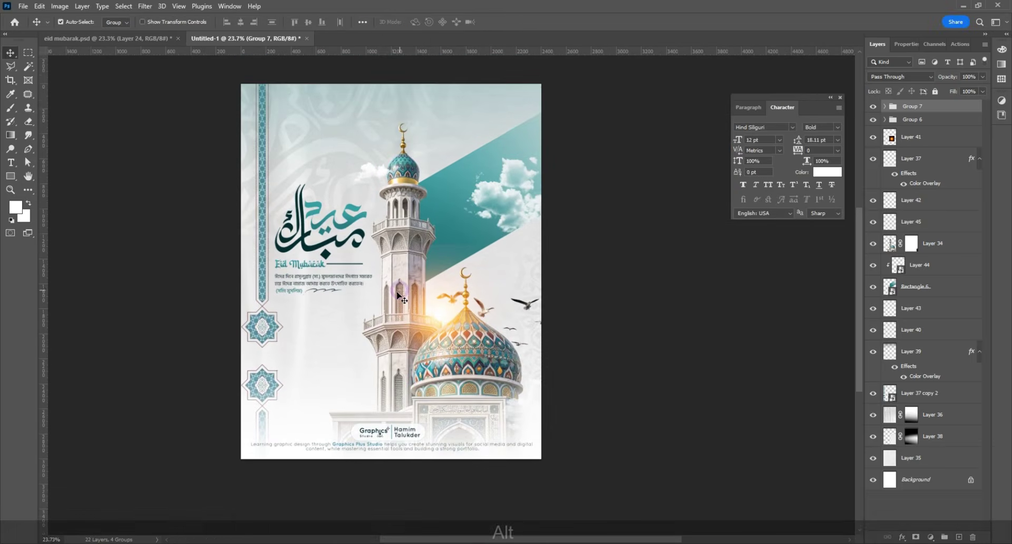
scroll(414, 290, "up", 1)
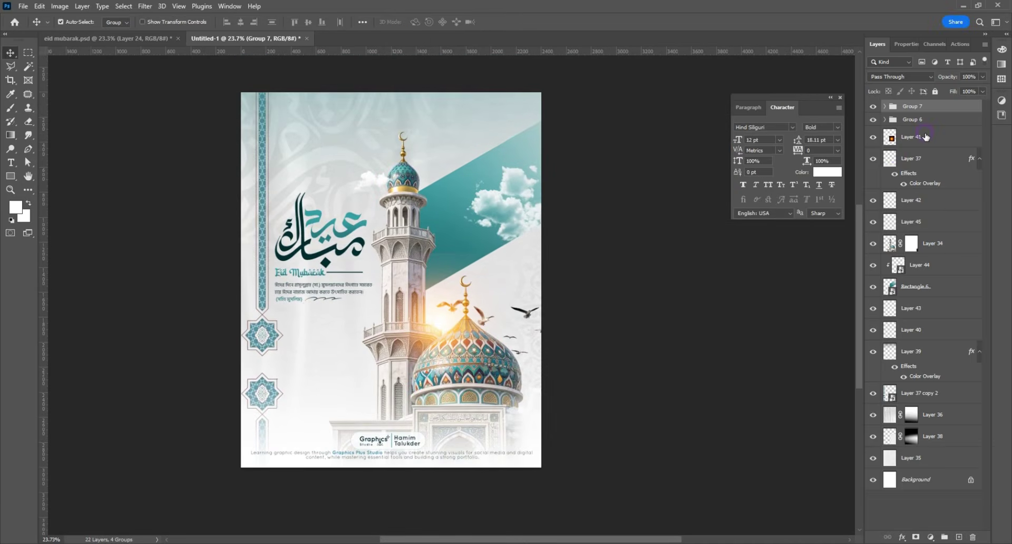
key("ctrl+shift+alt+e")
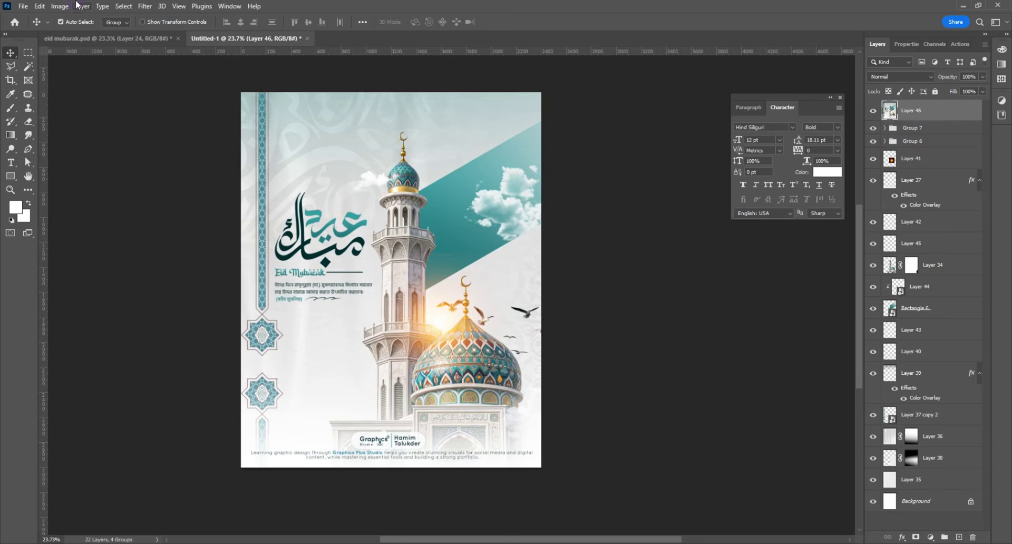
left_click(145, 7)
left_click(168, 90)
key("ctrl+minus")
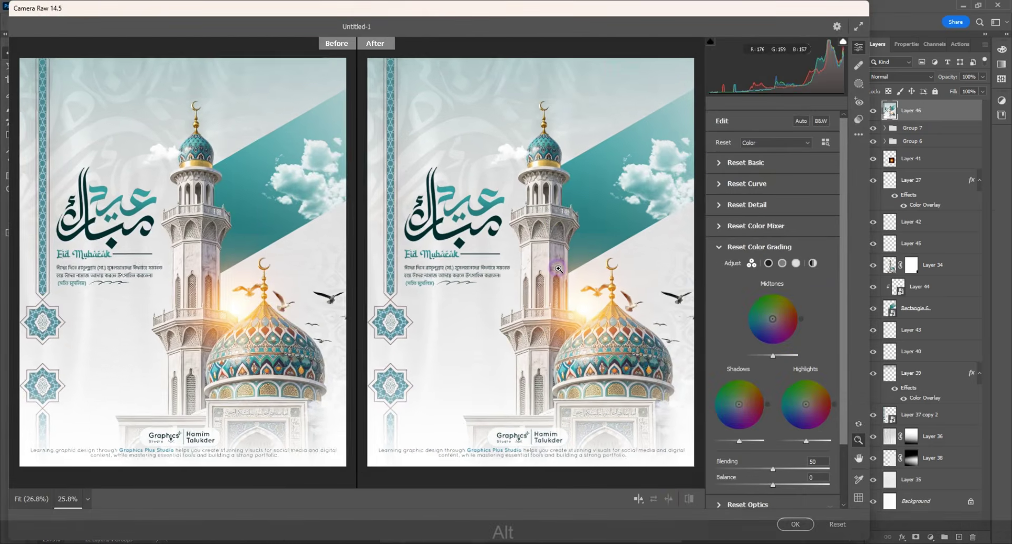
- Set the Basic adjustments to Exposure +0.10, Contrast +35, Highlights -29, Shadows +17 and Whites -33, and adjust Texture and Clarity
left_click(738, 165)
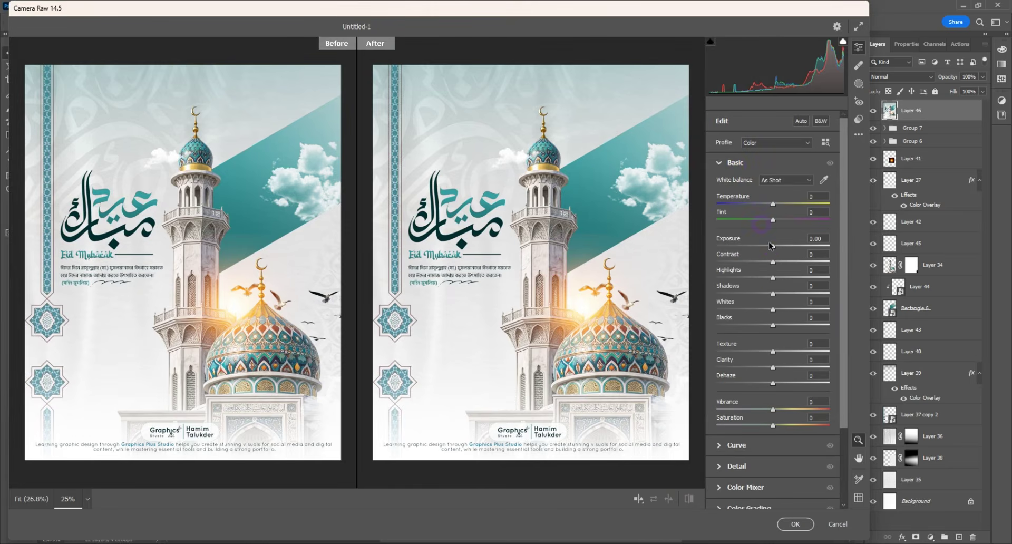
left_click_drag(774, 250, 754, 312)
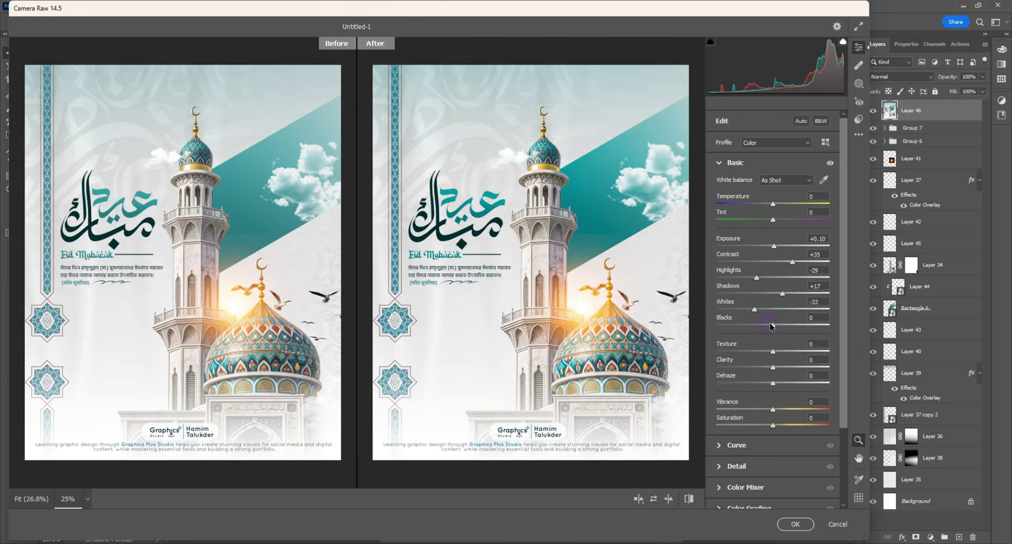
mouse_move(774, 352)
left_mouse_down()
mouse_move(802, 349)
mouse_move(760, 367)
mouse_move(776, 367)
left_mouse_up()
- Lower the Color Grading midtones luminance to -28, apply the Camera Raw adjustments, and compare the poster with and without the stamped layer
scroll(777, 369, "down", 2)
left_click(754, 446)
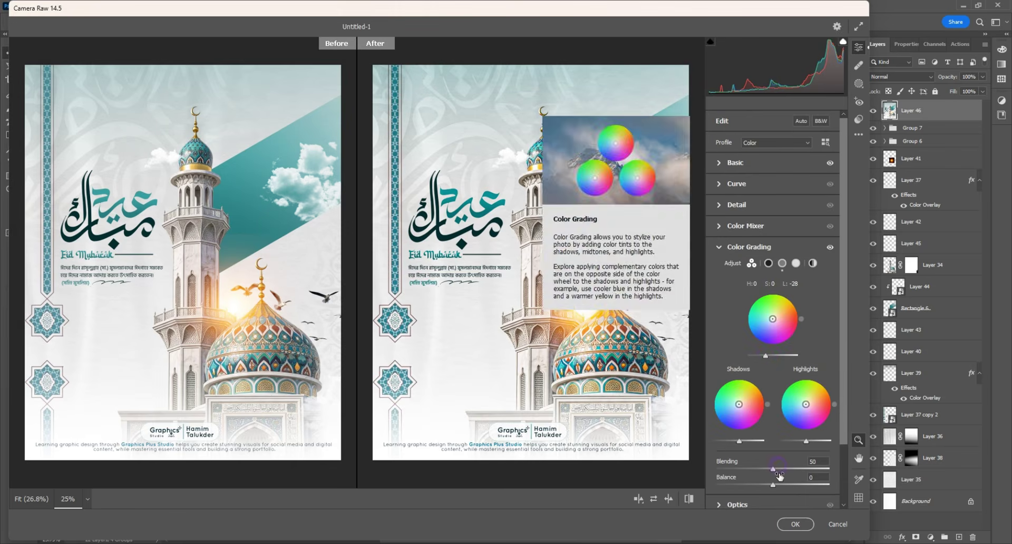
left_click(787, 526)
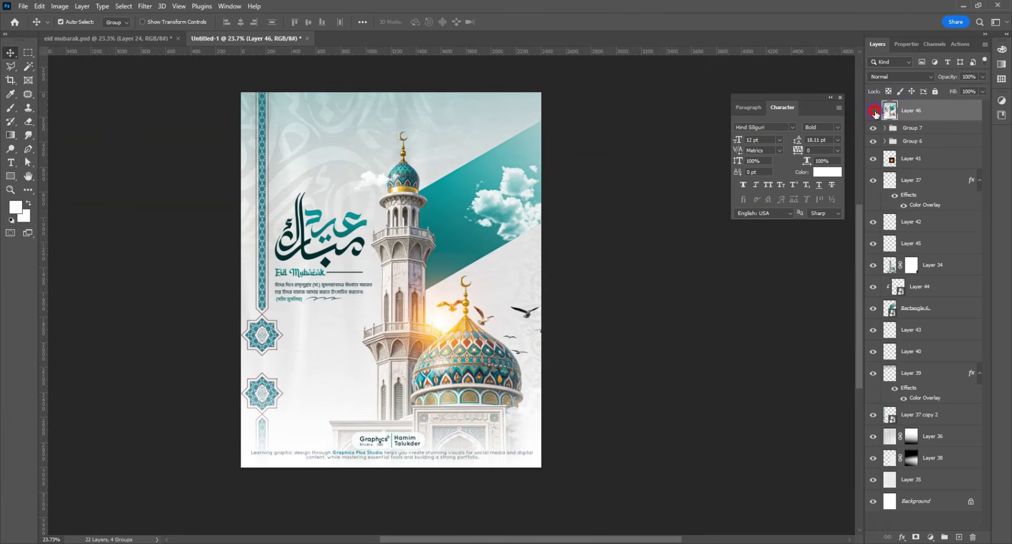
left_click(874, 111)
left_click(874, 110)
- Add 15% uniform, non-monochromatic noise to the stamped layer and inspect the grain up close
scroll(329, 295, "up", 1)
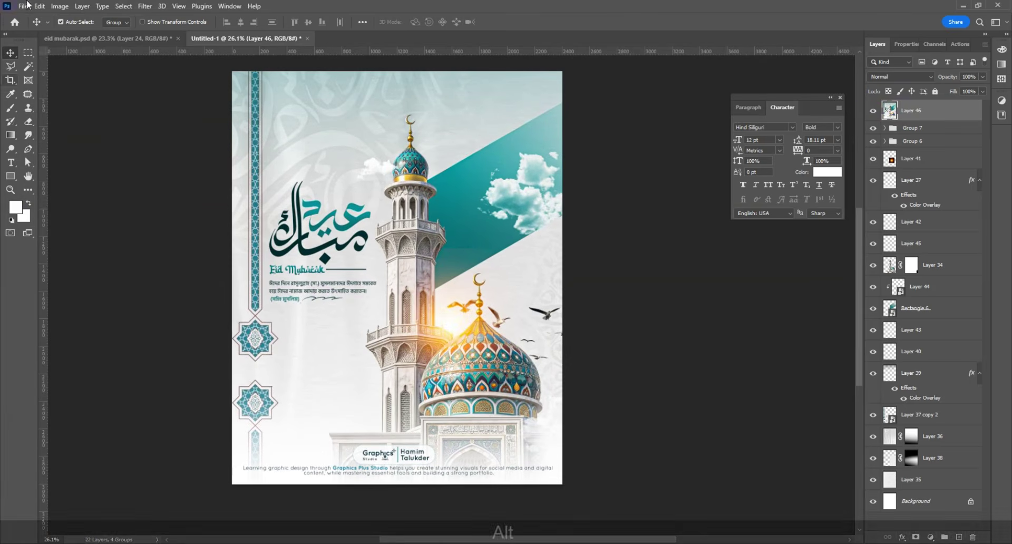
left_click(145, 6)
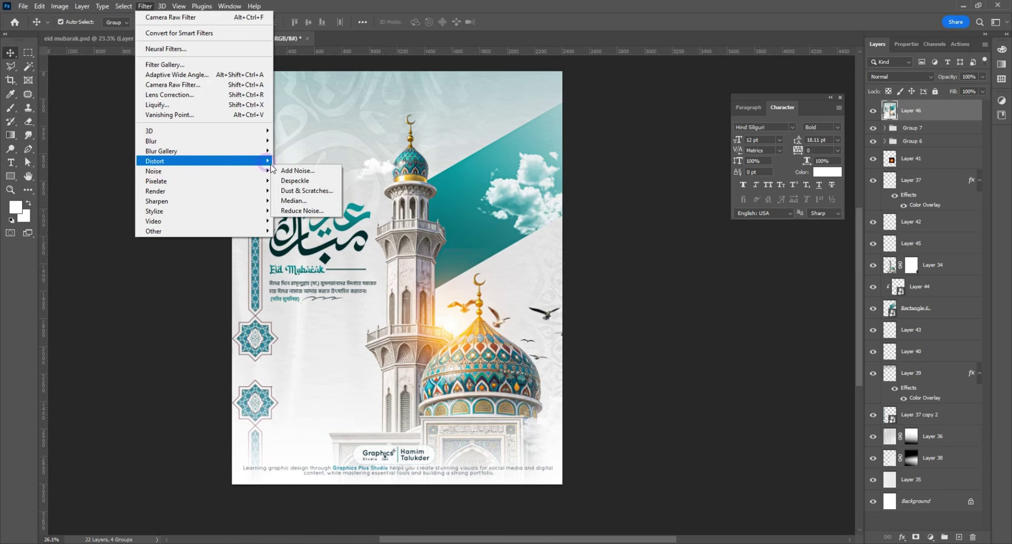
left_click(293, 170)
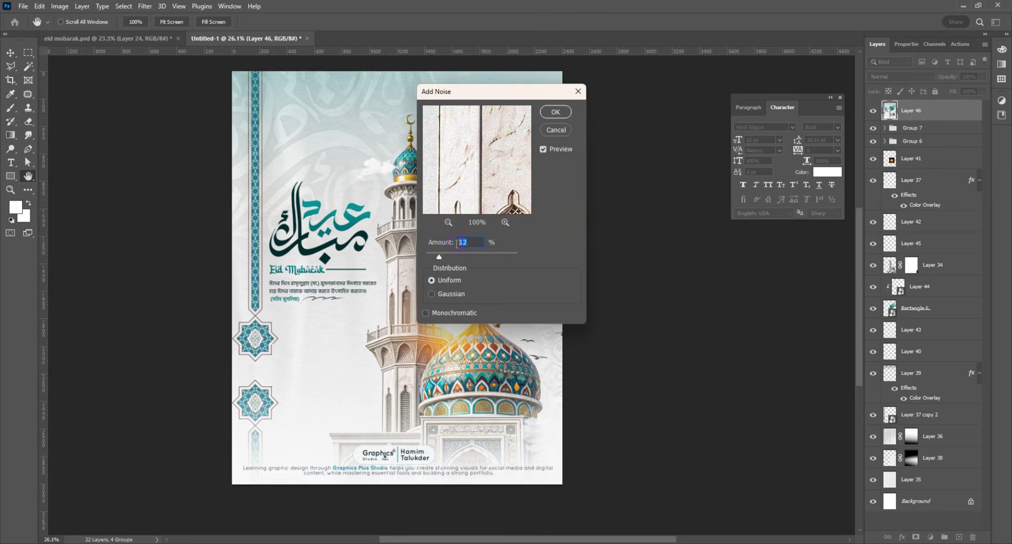
type("15")
left_click(557, 112)
scroll(461, 152, "up", 4)
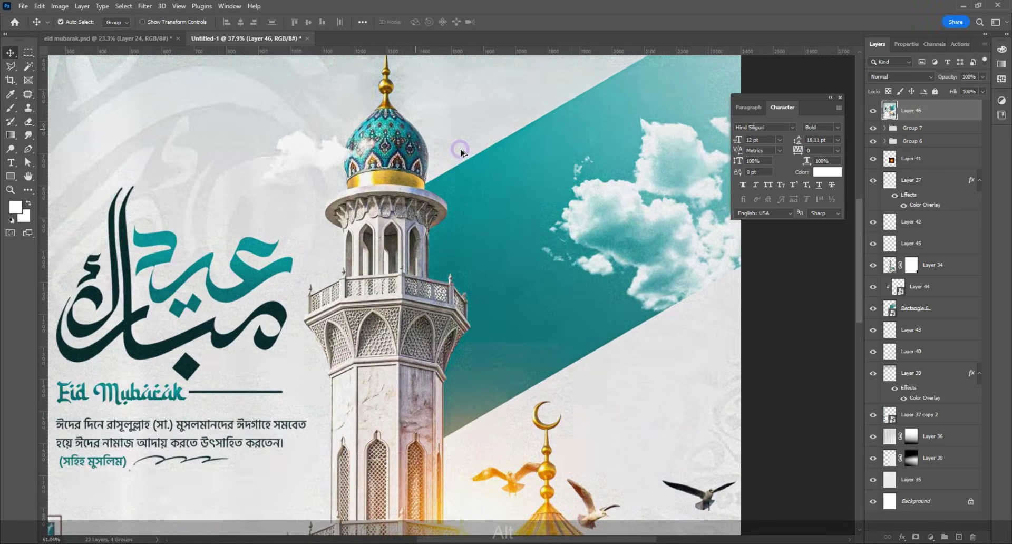
scroll(461, 153, "up", 2)
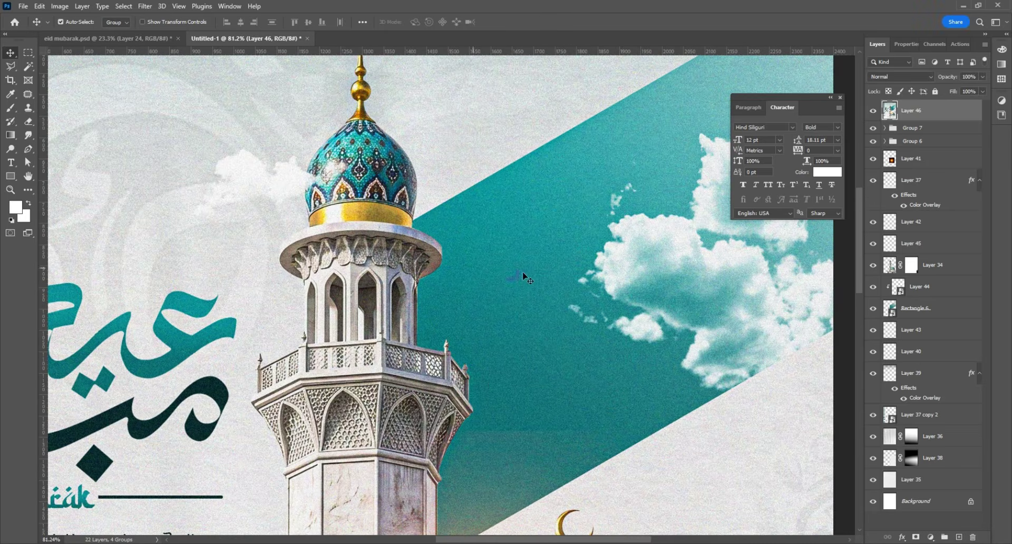
scroll(489, 219, "down", 5)
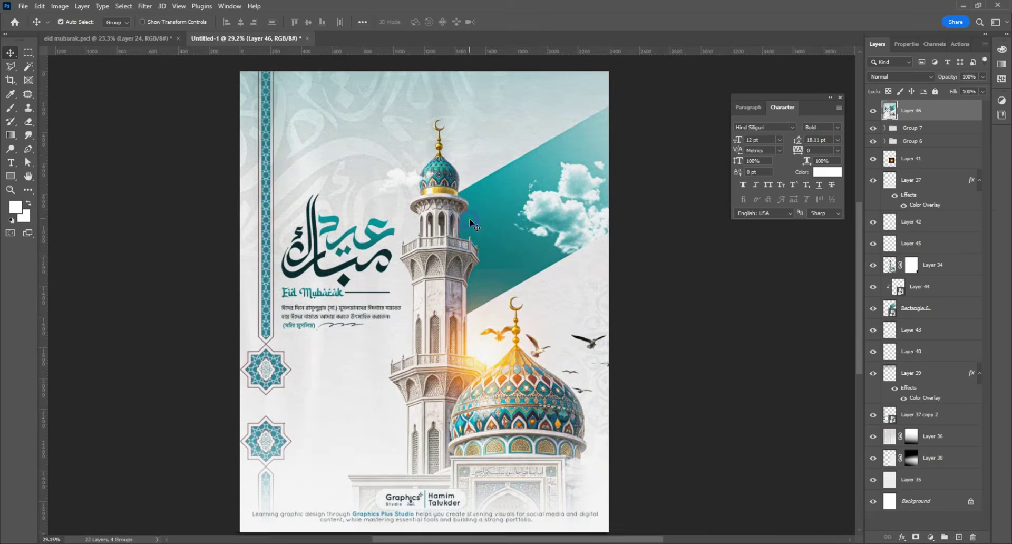
- Add a Hue/Saturation adjustment layer above the stamped layer, target the Cyans from the minaret dome, and shift their Hue to +180
left_click(931, 538)
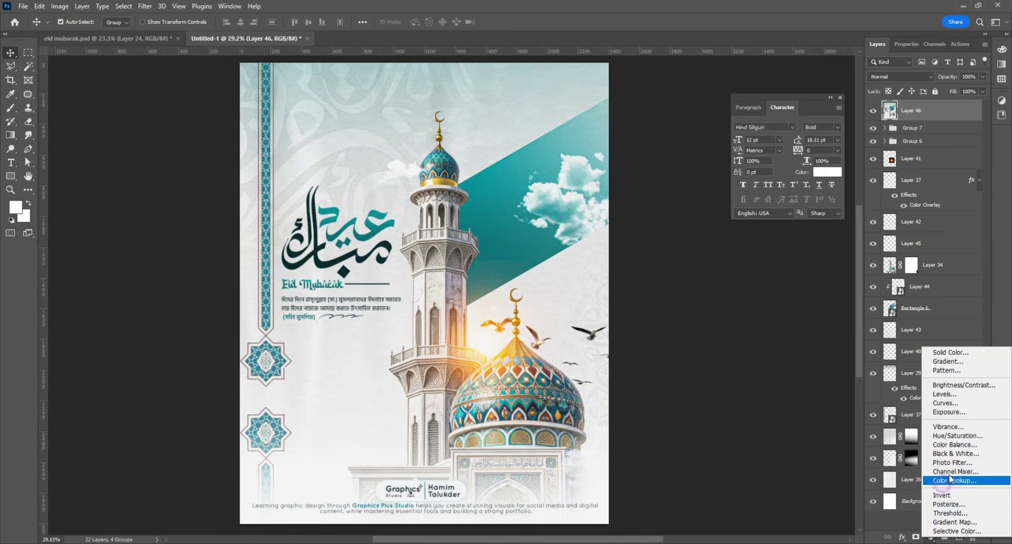
left_click(952, 435)
left_click(877, 93)
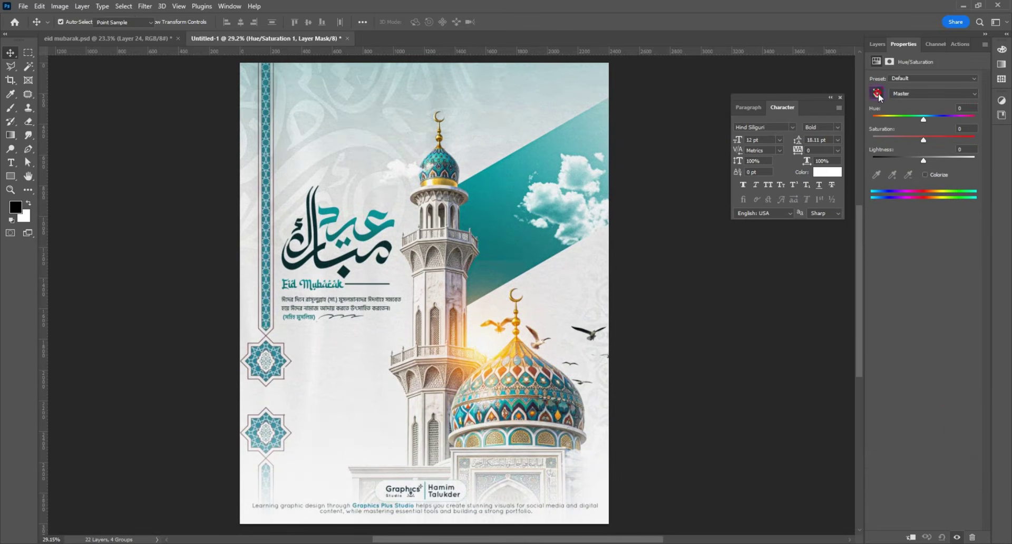
left_click(443, 155)
left_click_drag(924, 119, 973, 121)
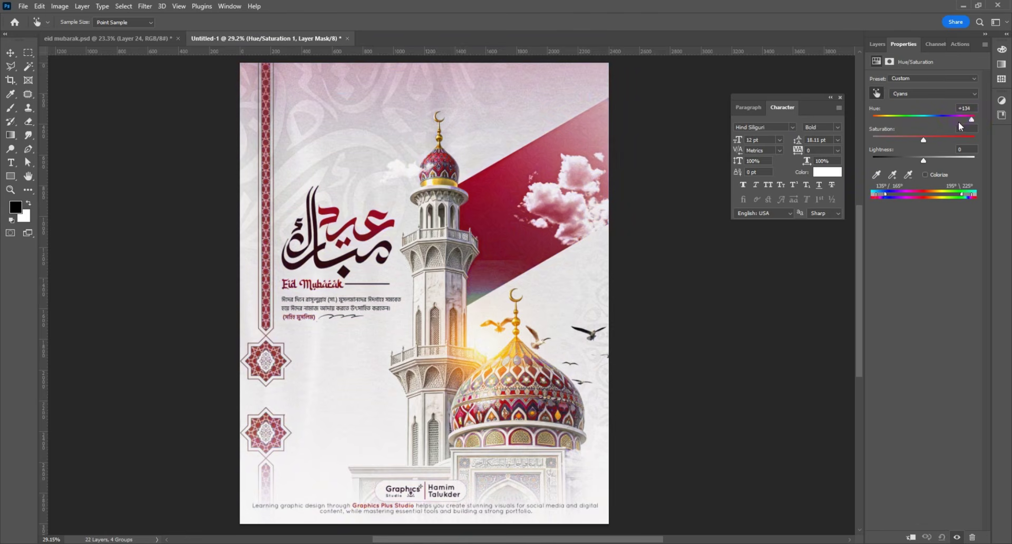
mouse_move(958, 122)
left_mouse_down()
mouse_move(891, 131)
mouse_move(966, 130)
left_mouse_up()
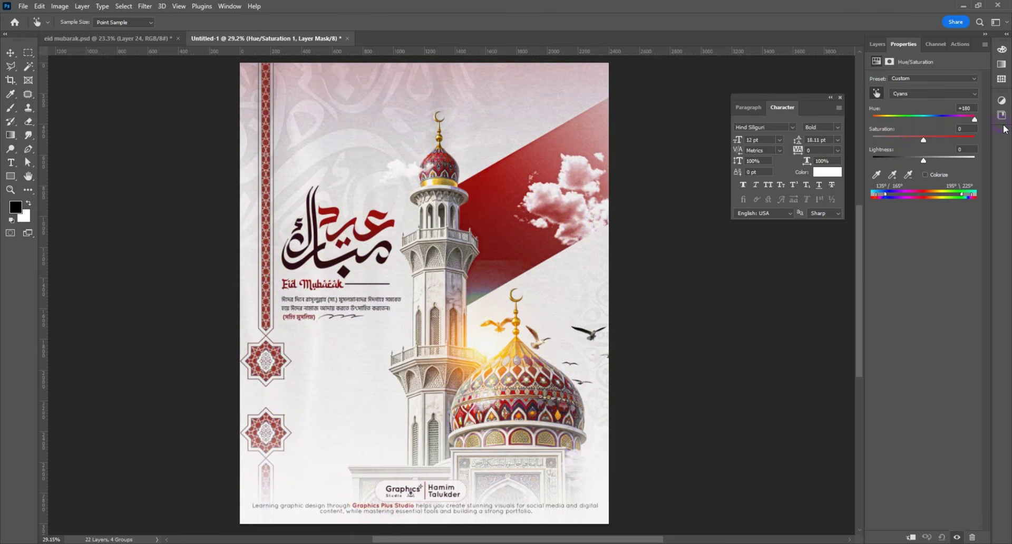
left_click(877, 44)
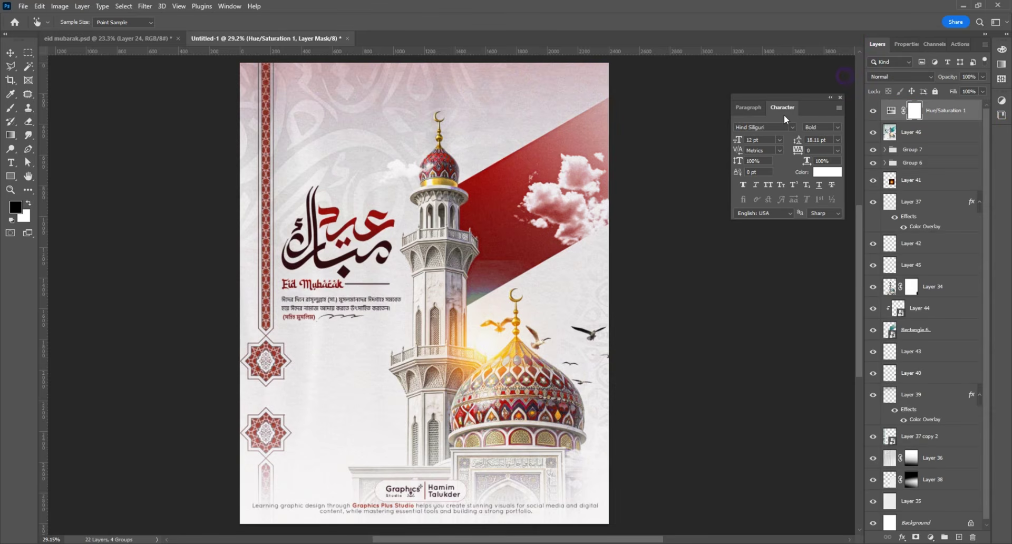